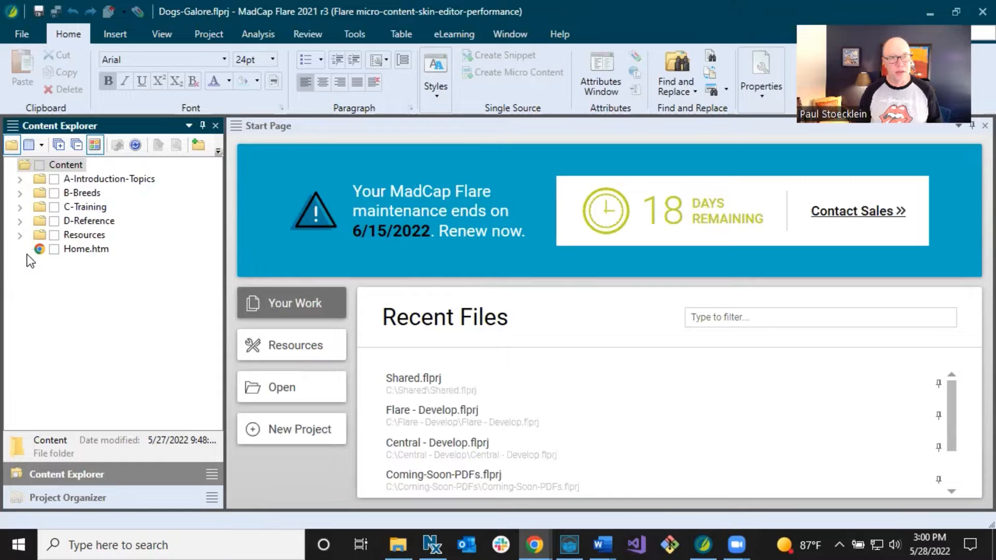
Expand the Resources folder, collapse its Snippets subfolder, and expand MicroContent to list its files.
{"action": "left_click", "coordinate": [20, 237]}
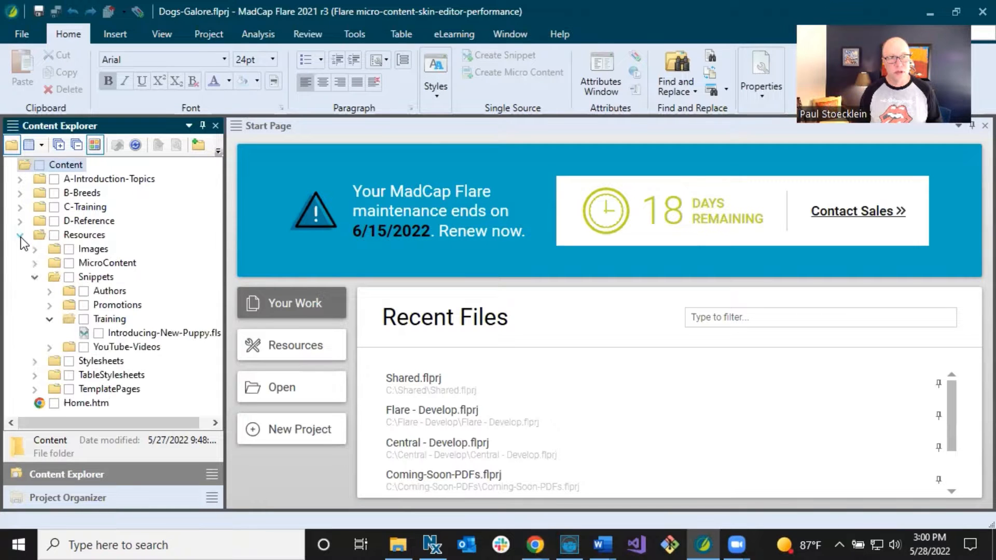
{"action": "left_click", "coordinate": [35, 277]}
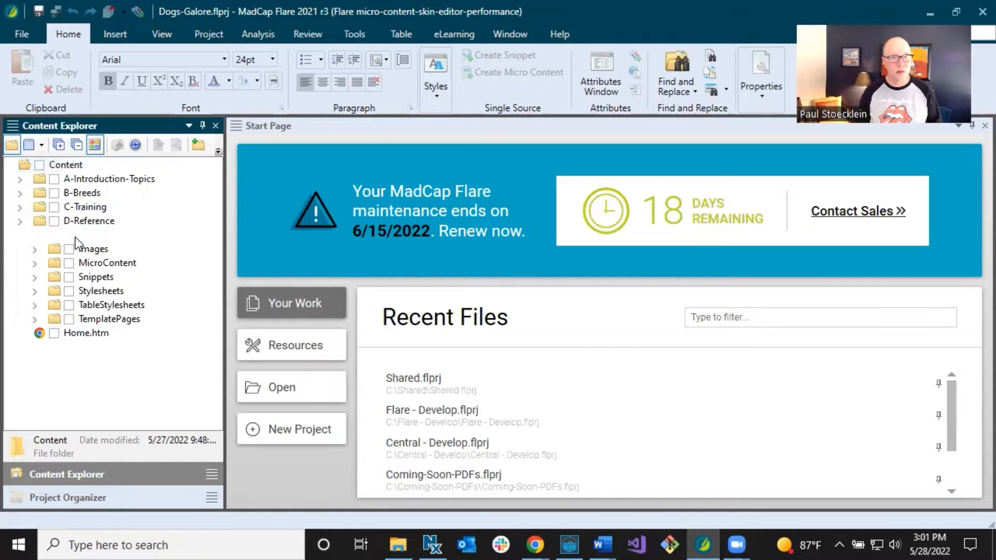
{"action": "left_click", "coordinate": [101, 237]}
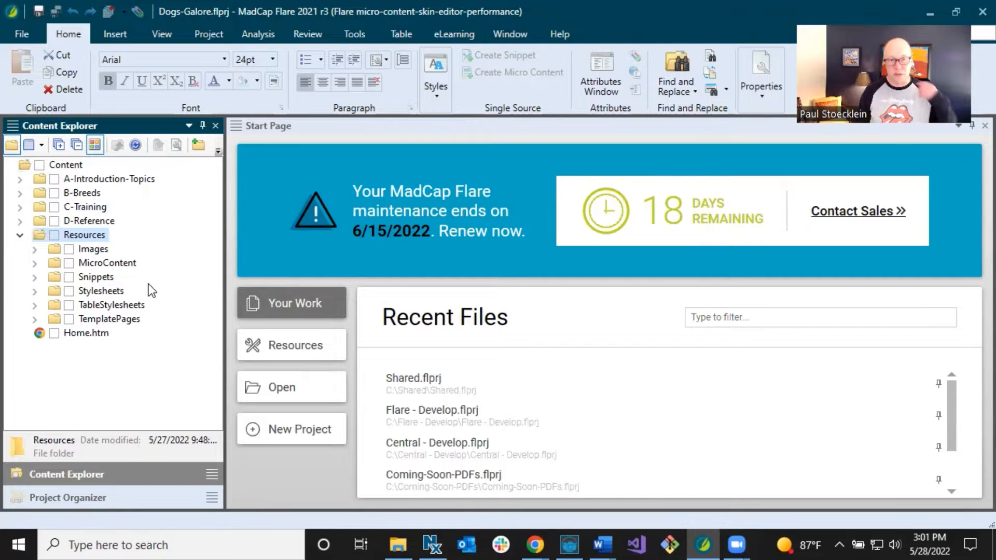
{"action": "left_click", "coordinate": [117, 264]}
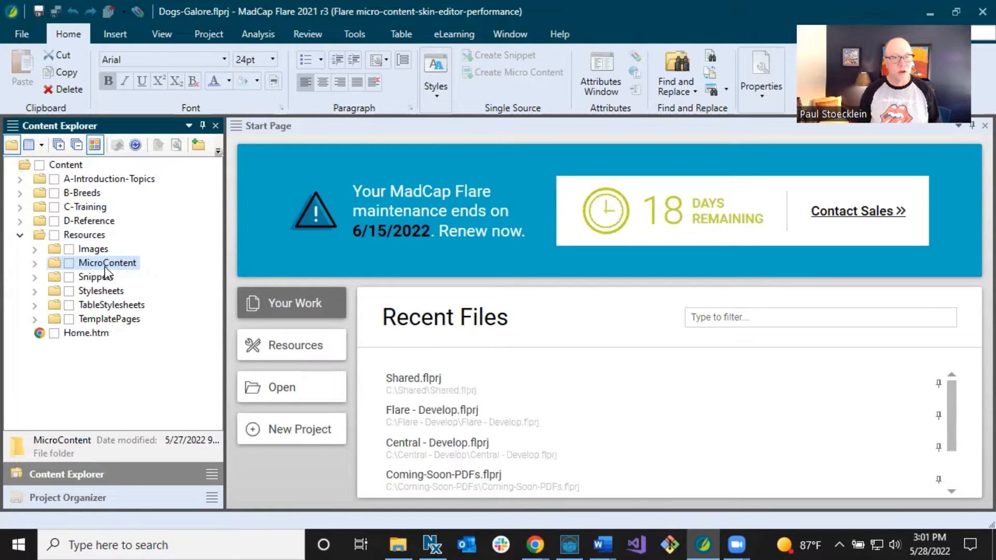
{"action": "left_click", "coordinate": [35, 264]}
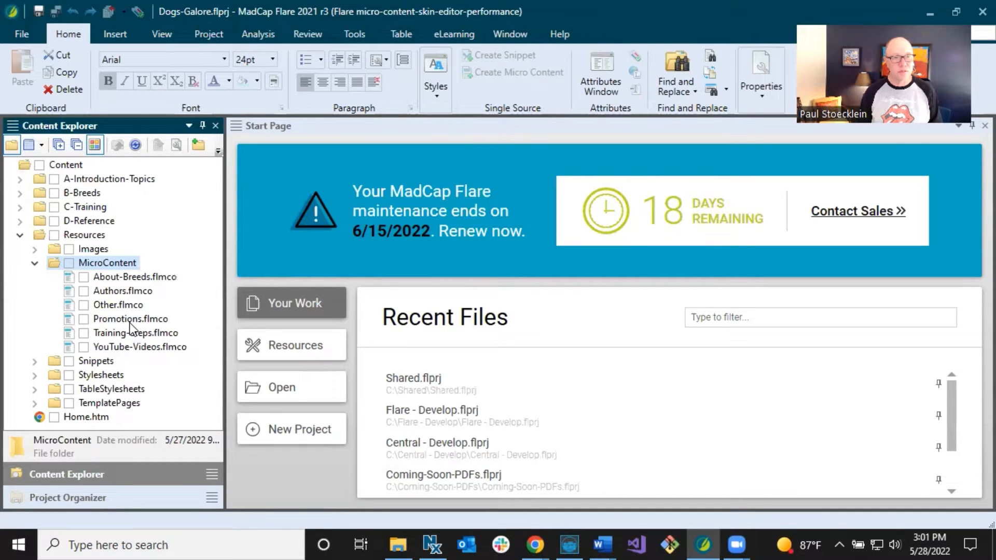
Add a micro content file named My-Micro-Content-File to the MicroContent folder, based on the MicroContent.flmco factory template.
{"action": "right_click", "coordinate": [133, 267]}
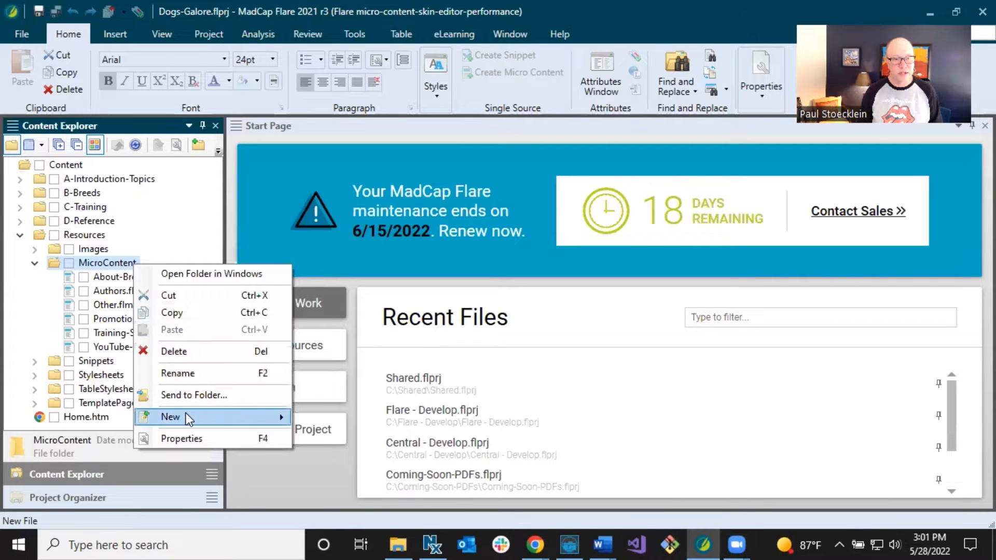
{"action": "mouse_move", "coordinate": [185, 413]}
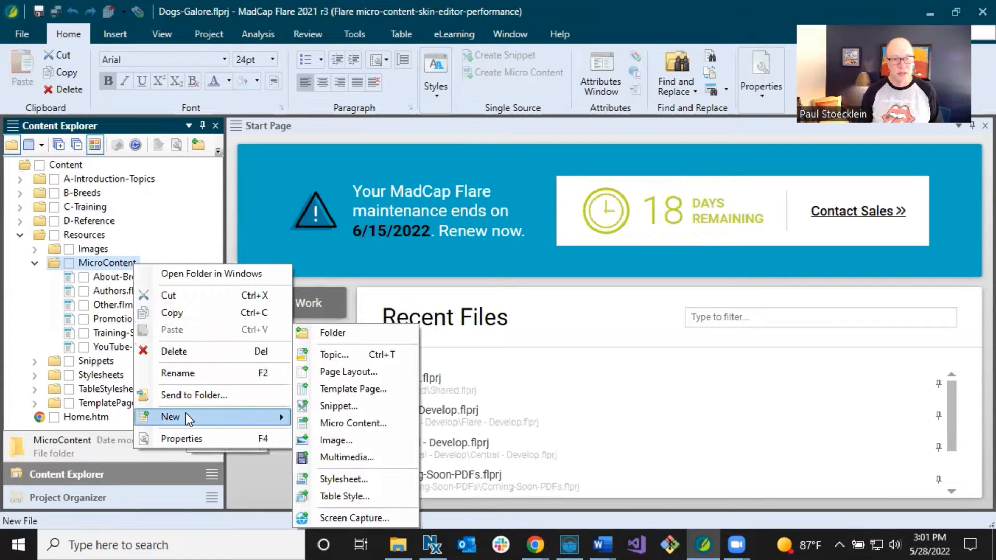
{"action": "left_click", "coordinate": [342, 420]}
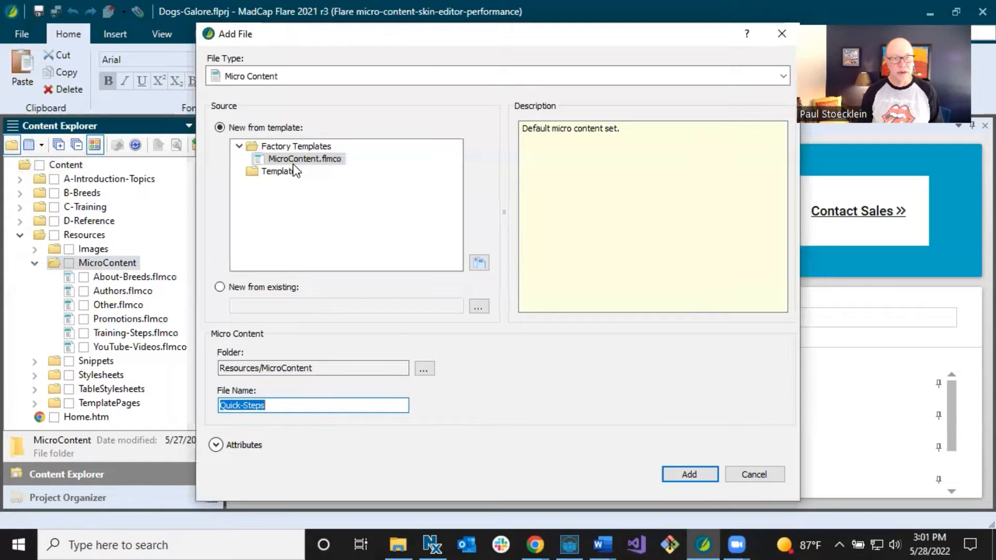
{"action": "left_click", "coordinate": [294, 171]}
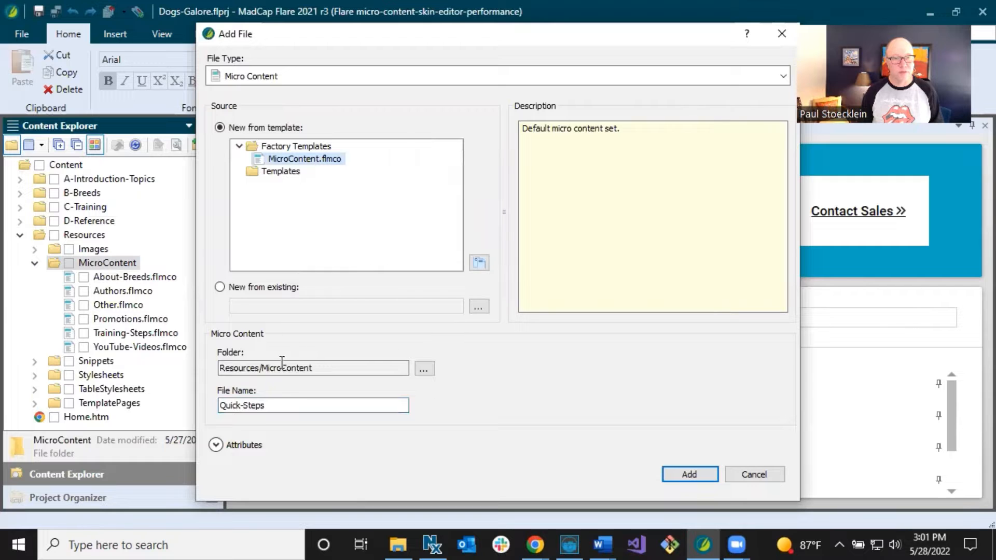
{"action": "left_click_drag", "start_coordinate": [280, 406], "coordinate": [185, 410]}
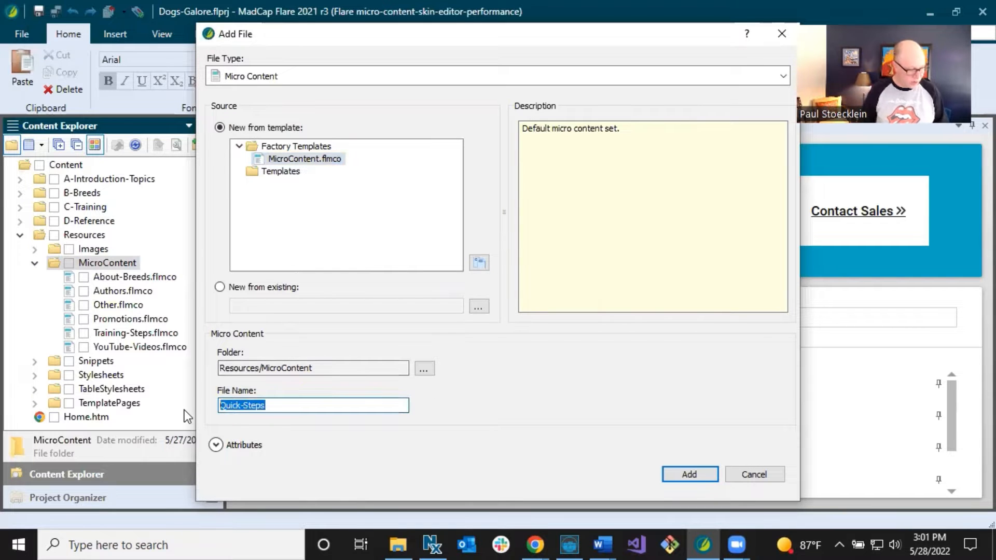
{"action": "type", "text": "My="}
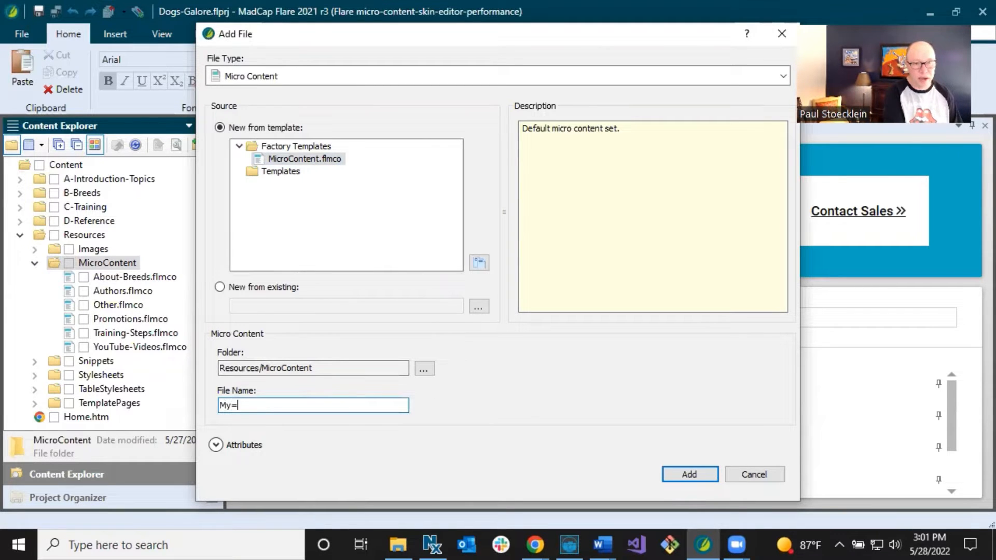
{"action": "key", "text": "BackSpace"}
{"action": "type", "text": "-"}
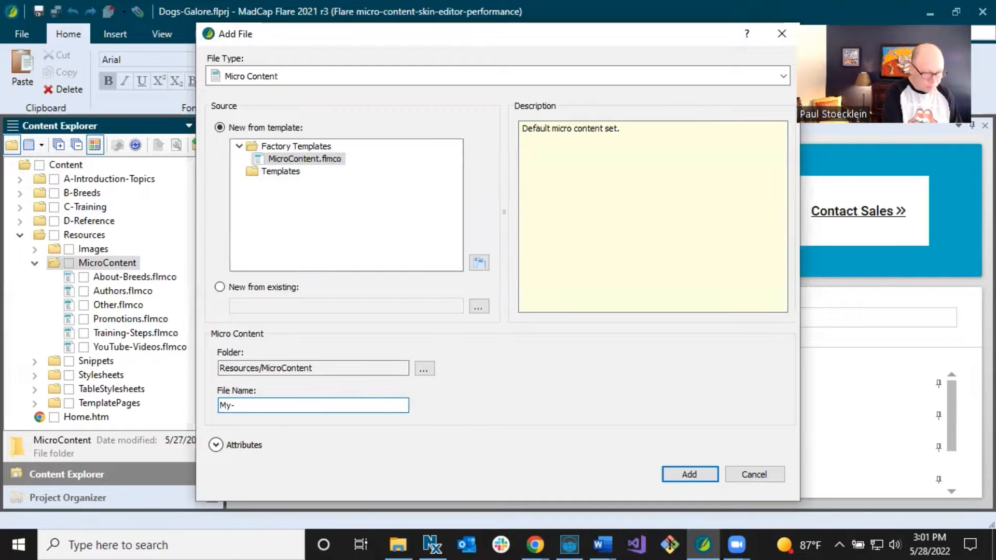
{"action": "type", "text": "Micro-Con"}
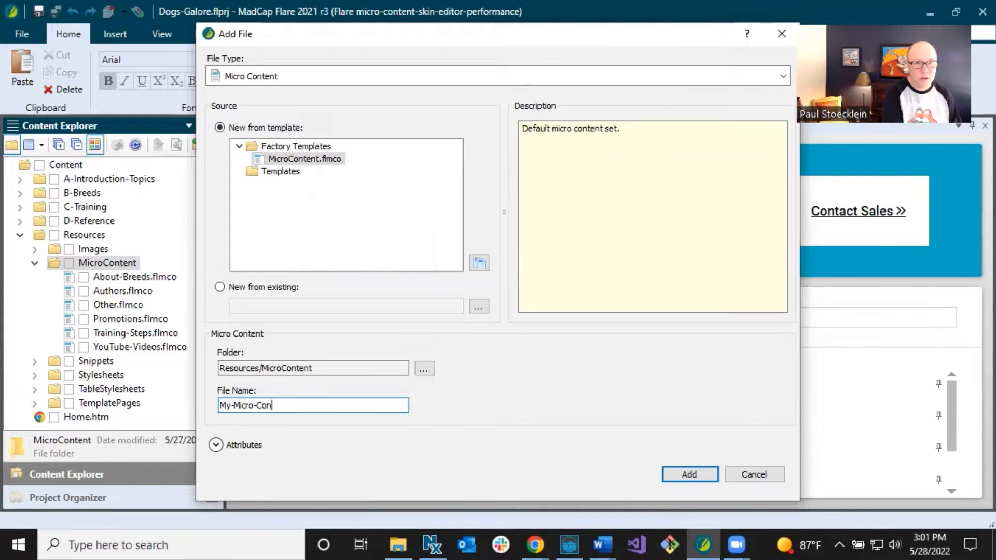
{"action": "type", "text": "tent-File"}
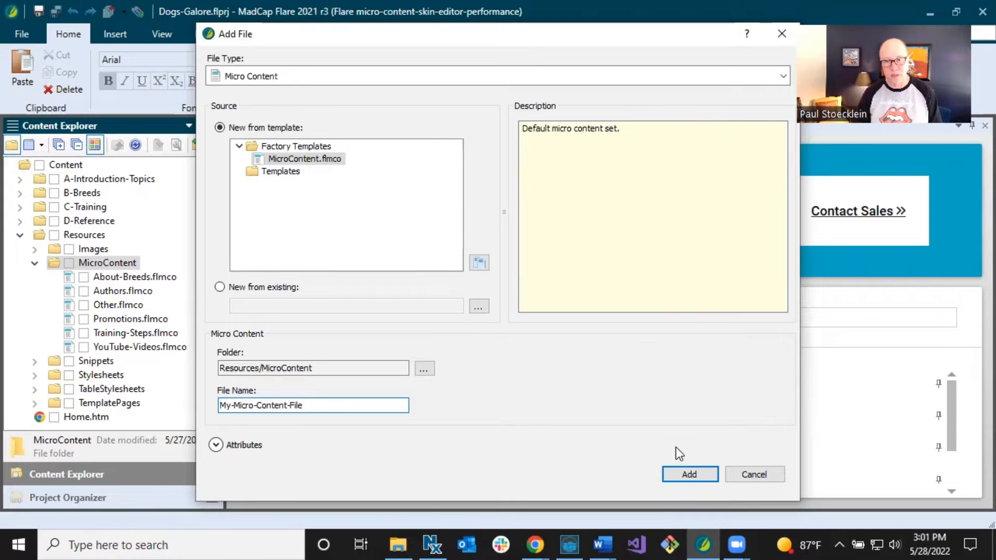
{"action": "left_click", "coordinate": [689, 475]}
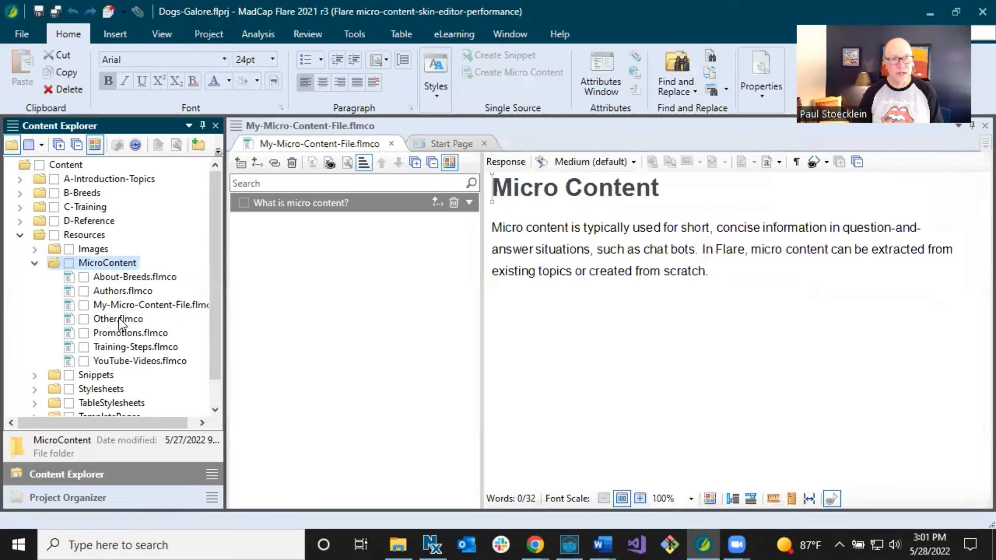
Close My-Micro-Content-File.flmco and widen the Content Explorer so the full file names fit.
{"action": "left_click", "coordinate": [120, 305]}
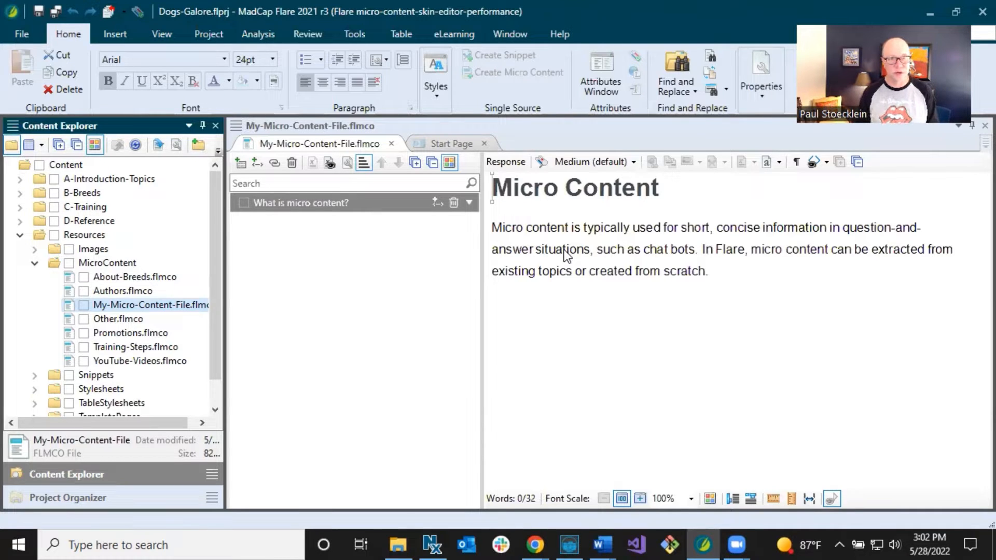
{"action": "left_click", "coordinate": [392, 143]}
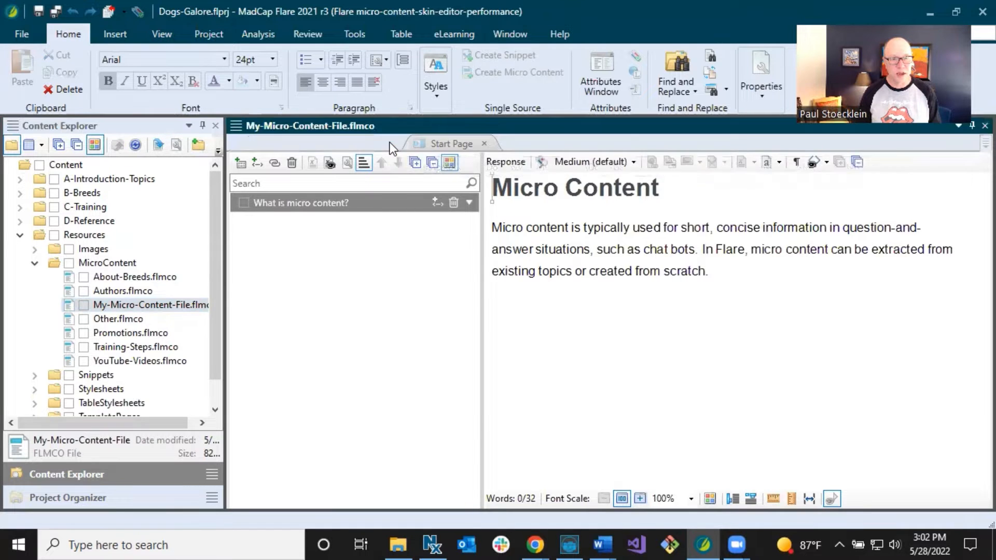
{"action": "left_click_drag", "start_coordinate": [224, 243], "coordinate": [269, 244]}
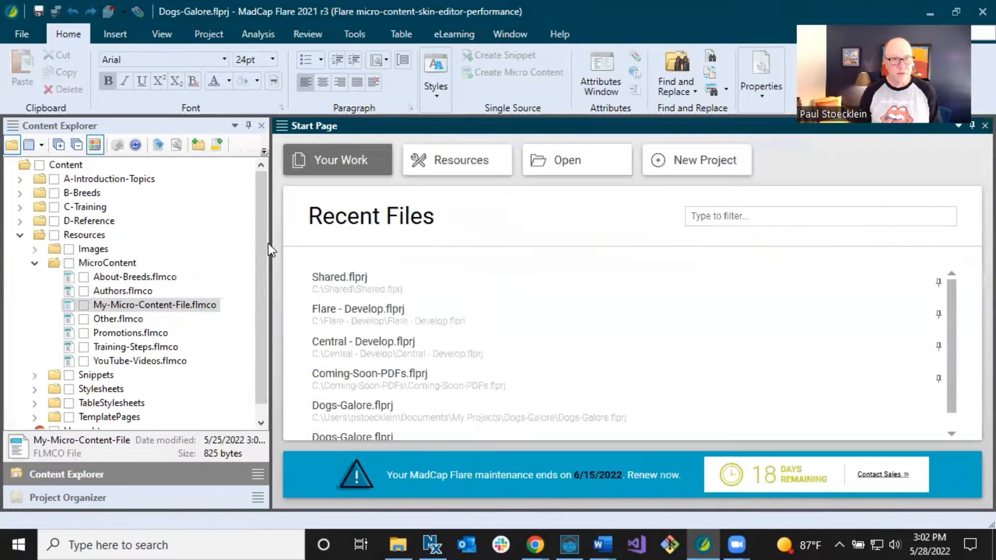
Open Other.flmco from the MicroContent folder, and highlight the About-Breeds.flmco and Authors.flmco files in the folder.
{"action": "left_click", "coordinate": [112, 264]}
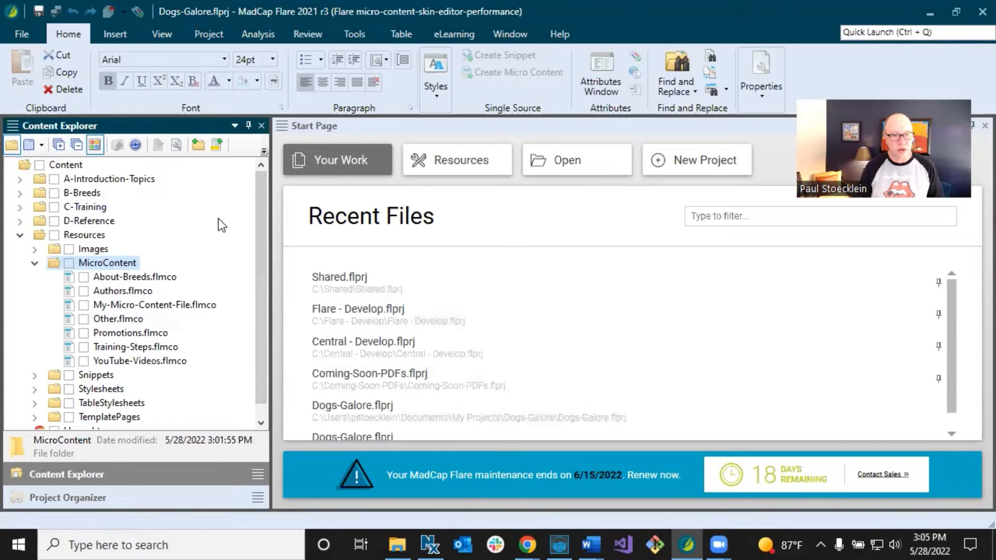
{"action": "left_click", "coordinate": [123, 318]}
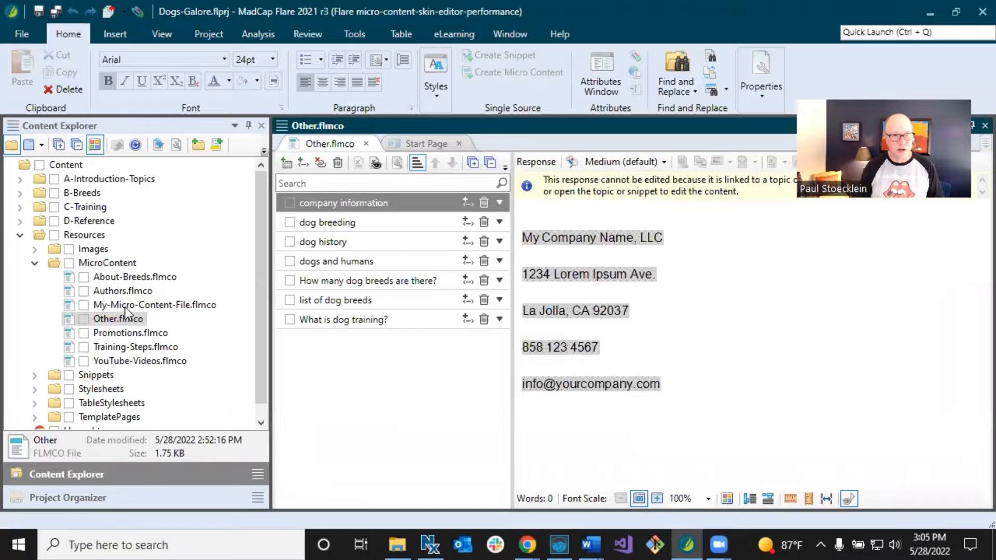
{"action": "left_click", "coordinate": [125, 278]}
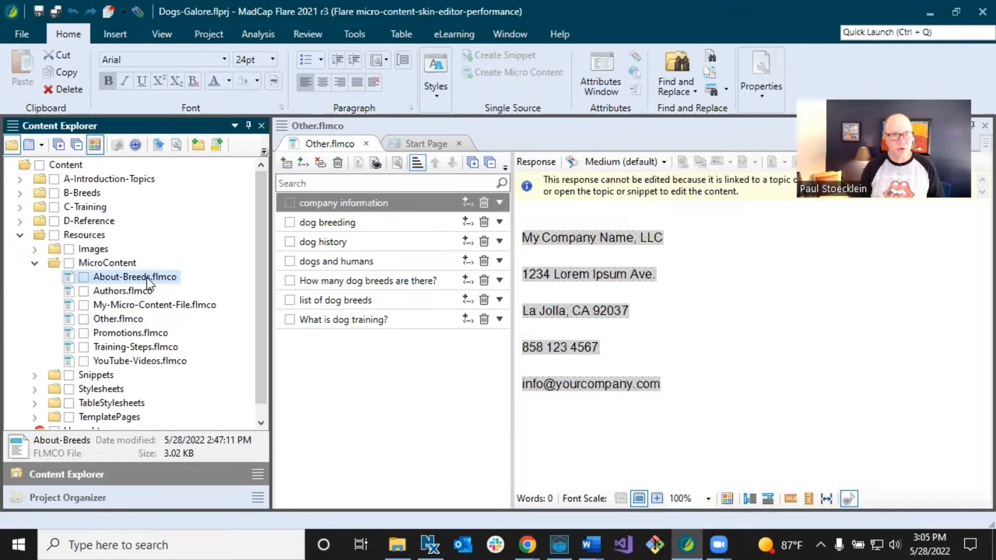
{"action": "left_click", "coordinate": [144, 292]}
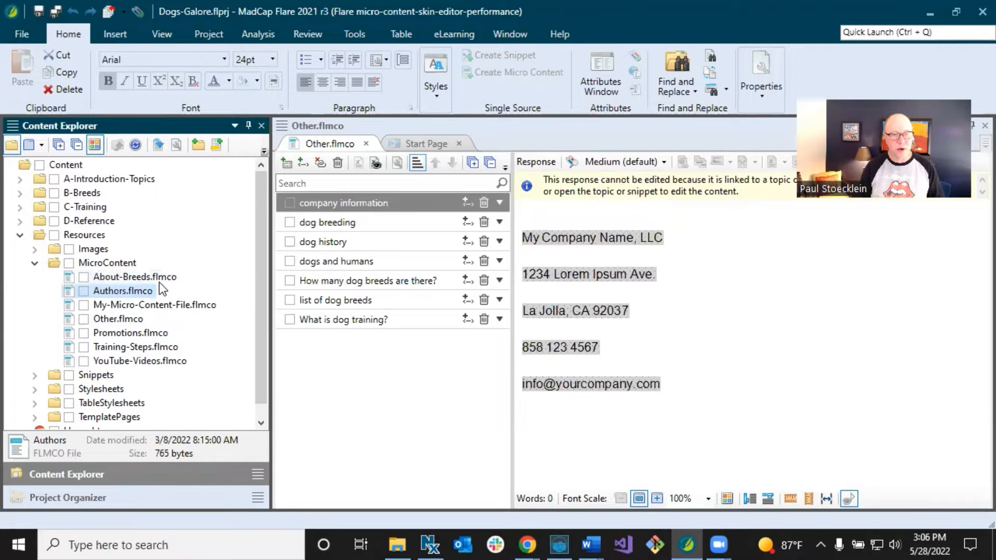
{"action": "left_click", "coordinate": [160, 278]}
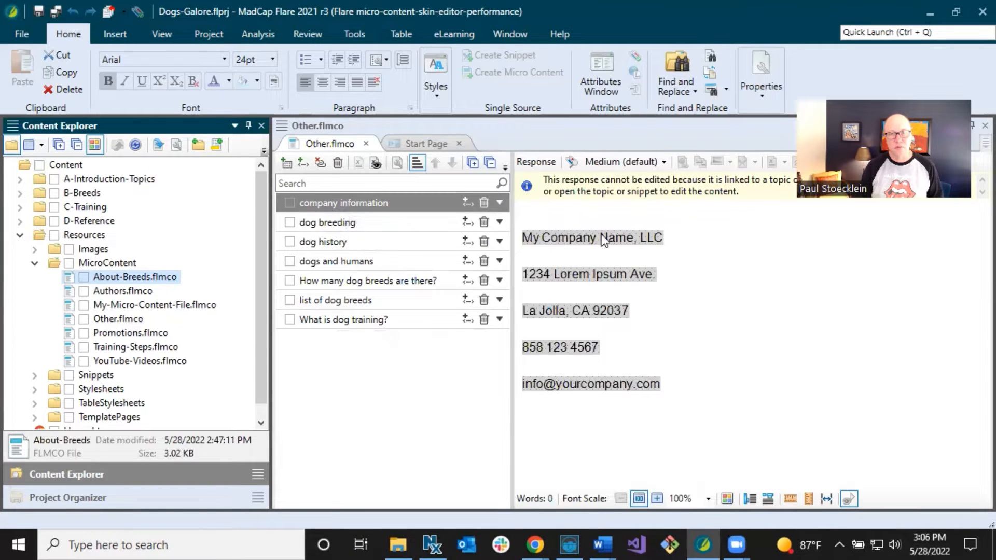
View the responses for the dog breeding, dog history, dogs and humans, and company information phrases in Other.flmco.
{"action": "left_click", "coordinate": [309, 222]}
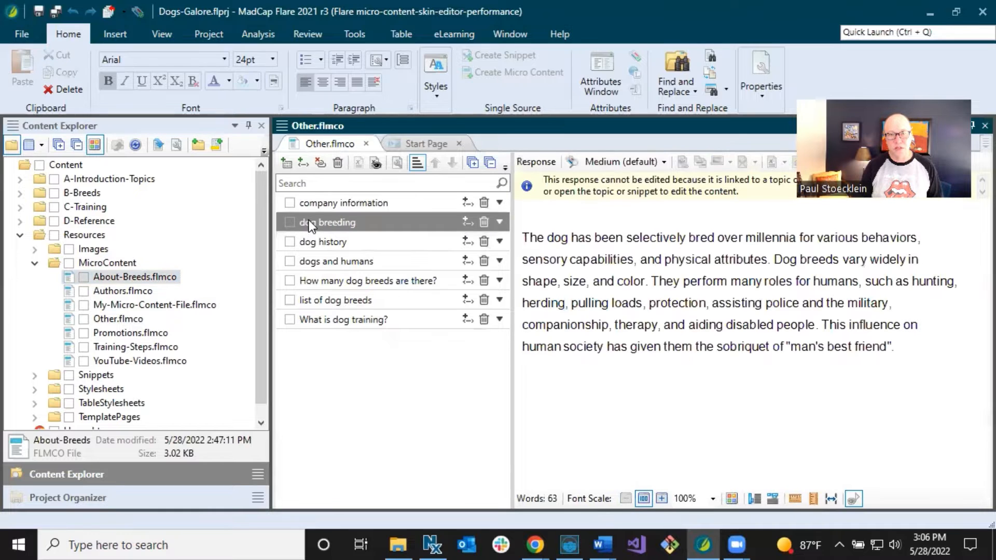
{"action": "left_click", "coordinate": [323, 243]}
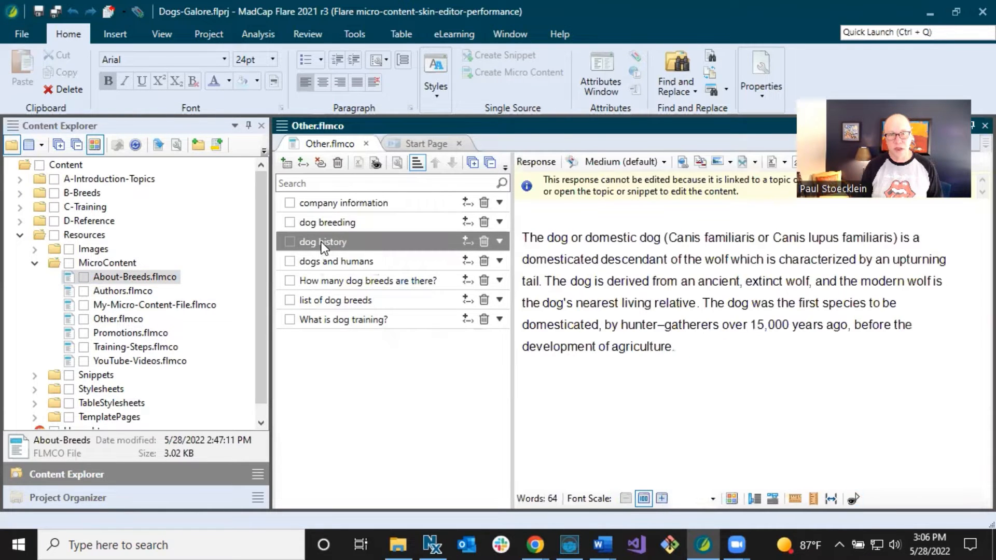
{"action": "left_click", "coordinate": [332, 258]}
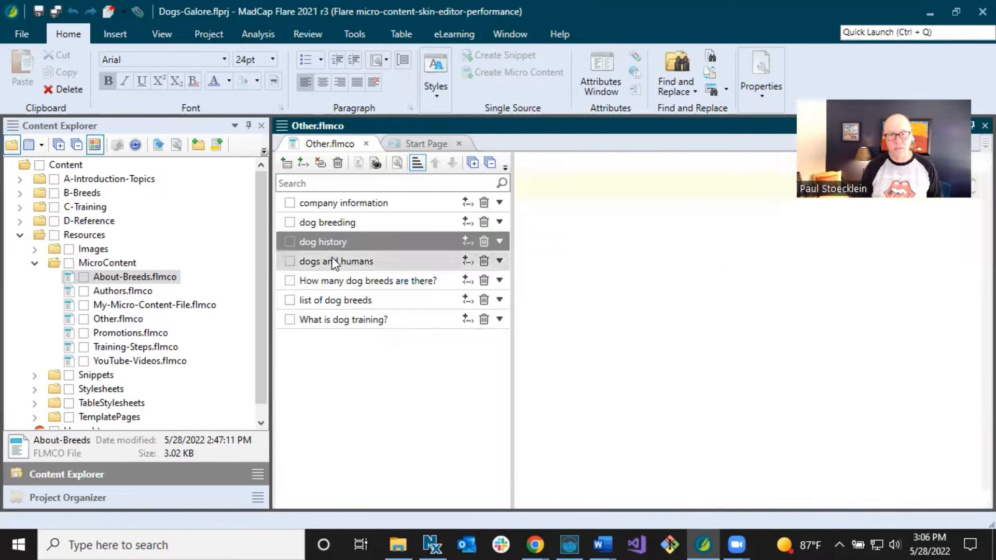
{"action": "left_click", "coordinate": [342, 206]}
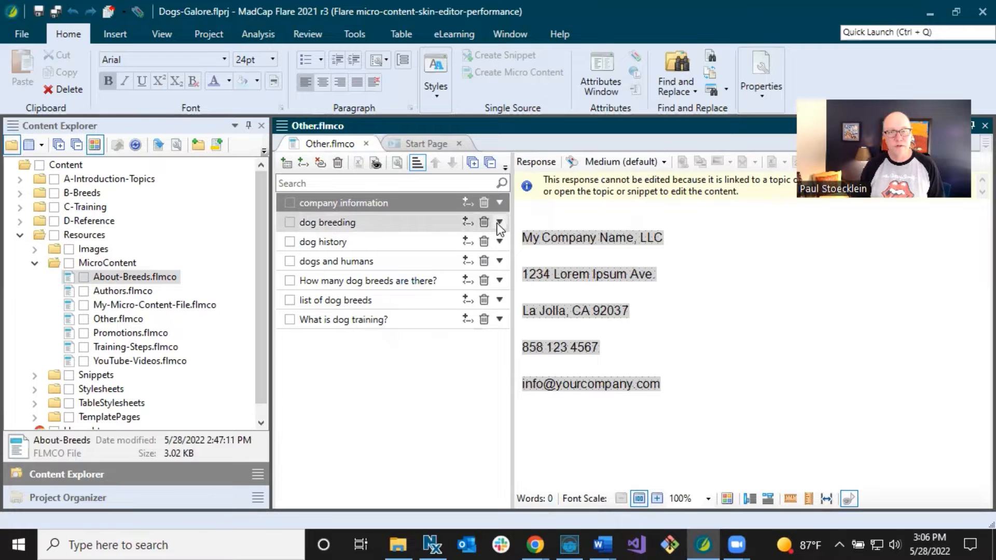
Narrow the Content Explorer, widen the phrase list, and add a new phrase to Other.flmco with its default name.
{"action": "left_click_drag", "start_coordinate": [269, 298], "coordinate": [180, 298]}
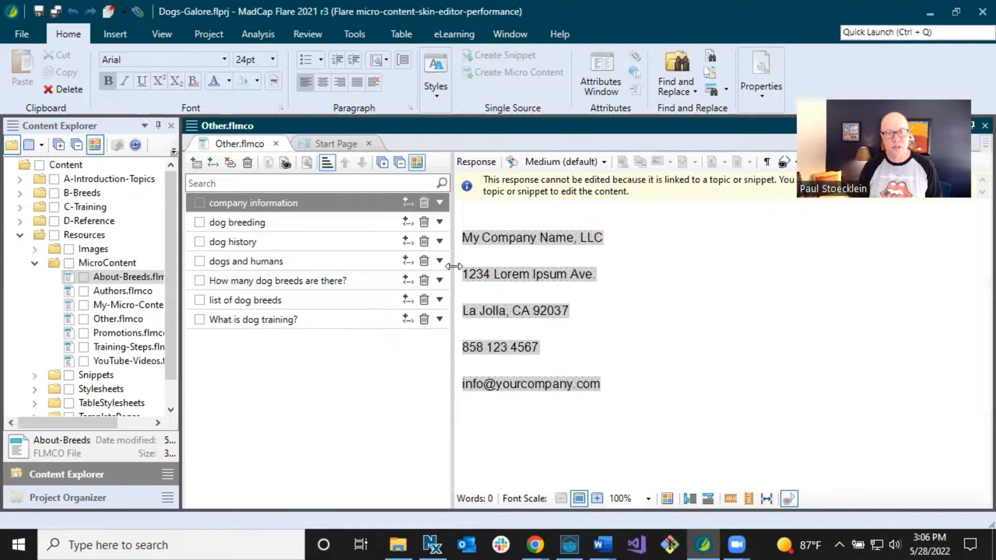
{"action": "left_click_drag", "start_coordinate": [452, 267], "coordinate": [488, 266]}
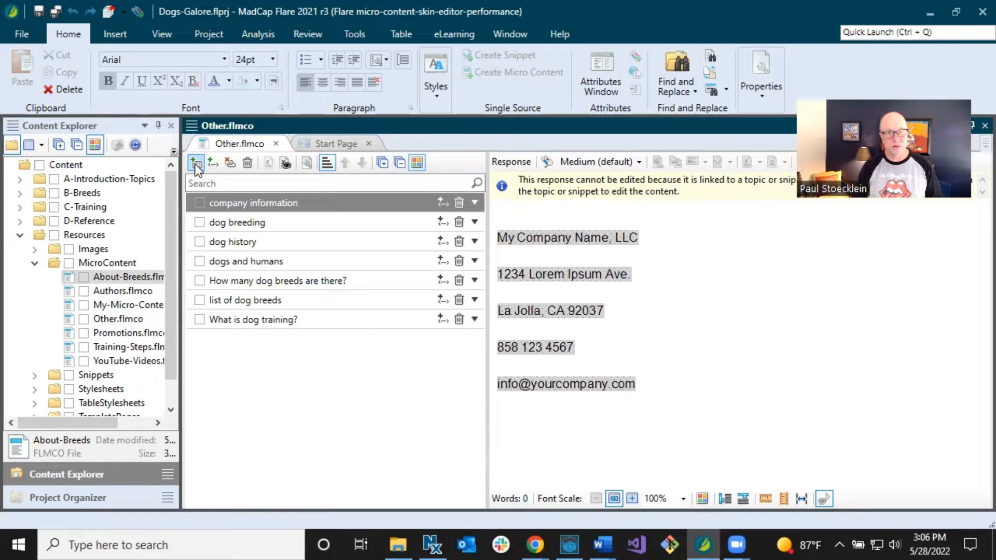
{"action": "left_click", "coordinate": [196, 165]}
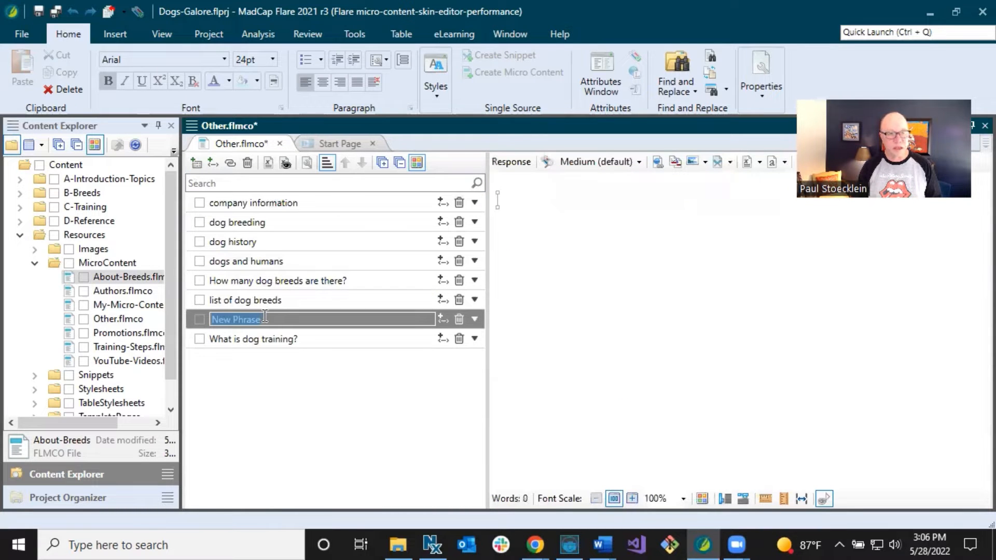
{"action": "key", "text": "Return"}
{"action": "left_click", "coordinate": [268, 319]}
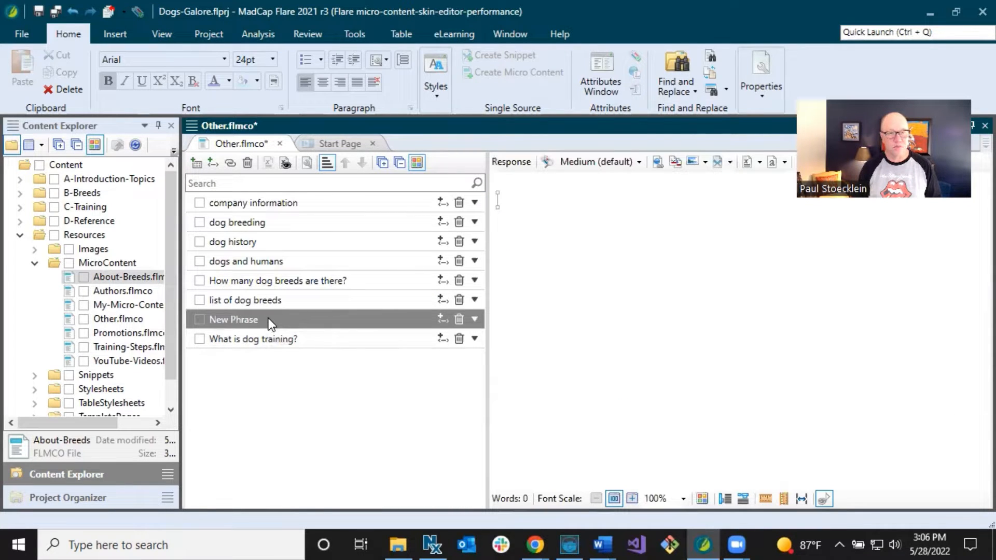
{"action": "key", "text": "Return"}
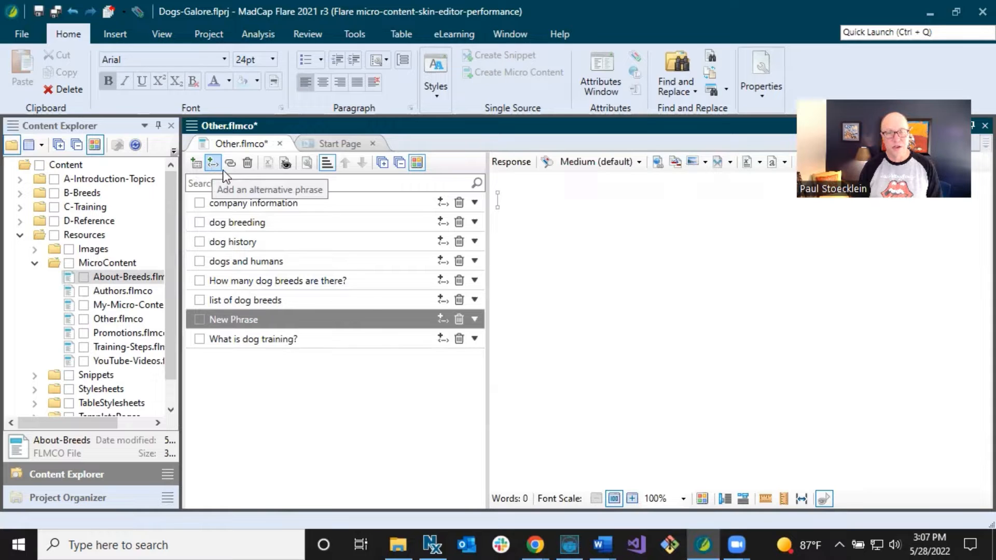
Expand all phrases to view their linked topics, collapse them again, and view the company information response.
{"action": "left_click", "coordinate": [382, 164]}
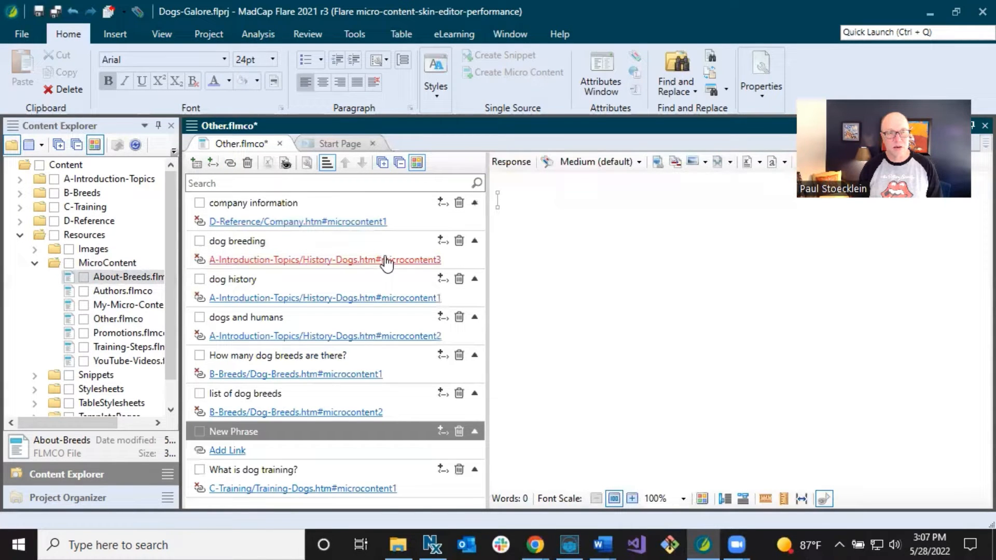
{"action": "left_click", "coordinate": [397, 165]}
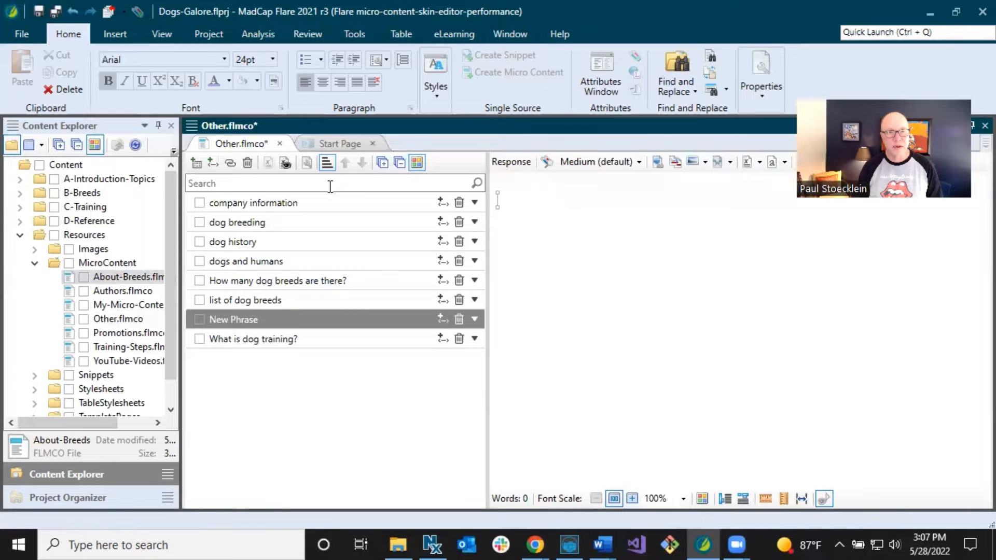
{"action": "left_click", "coordinate": [298, 211]}
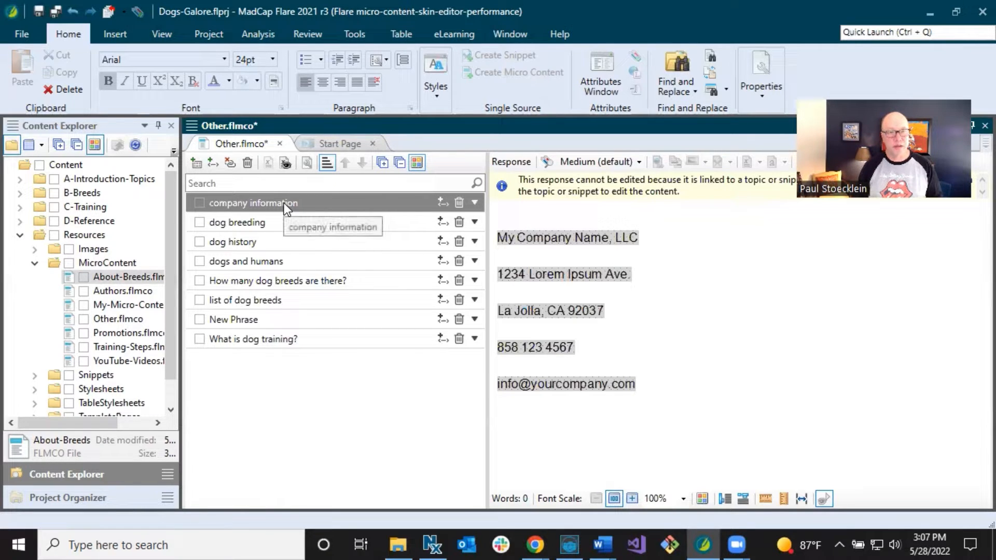
Add the alternate phrase "contact" to the company information phrase, and collapse and re-expand that phrase's details.
{"action": "left_click", "coordinate": [440, 204]}
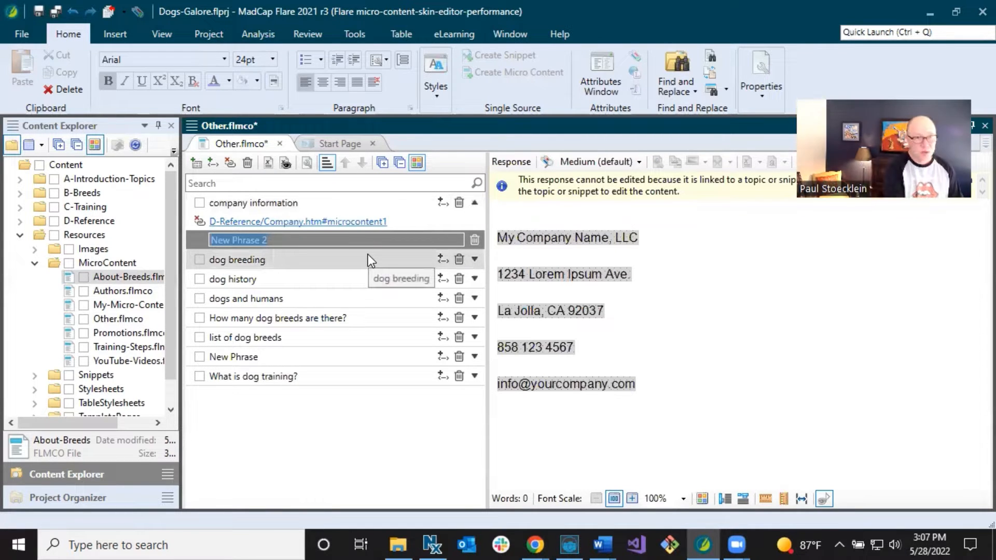
{"action": "type", "text": "contact"}
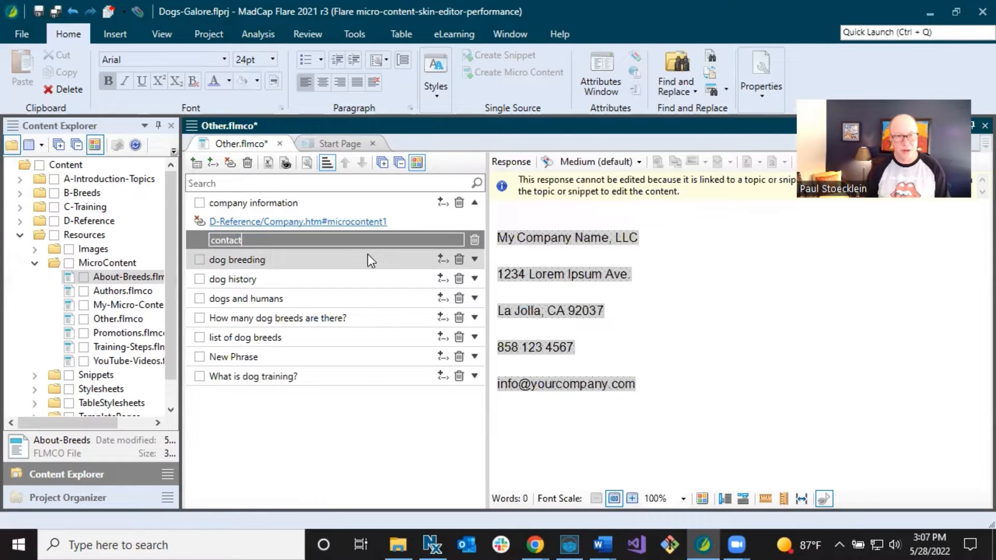
{"action": "key", "text": "Return"}
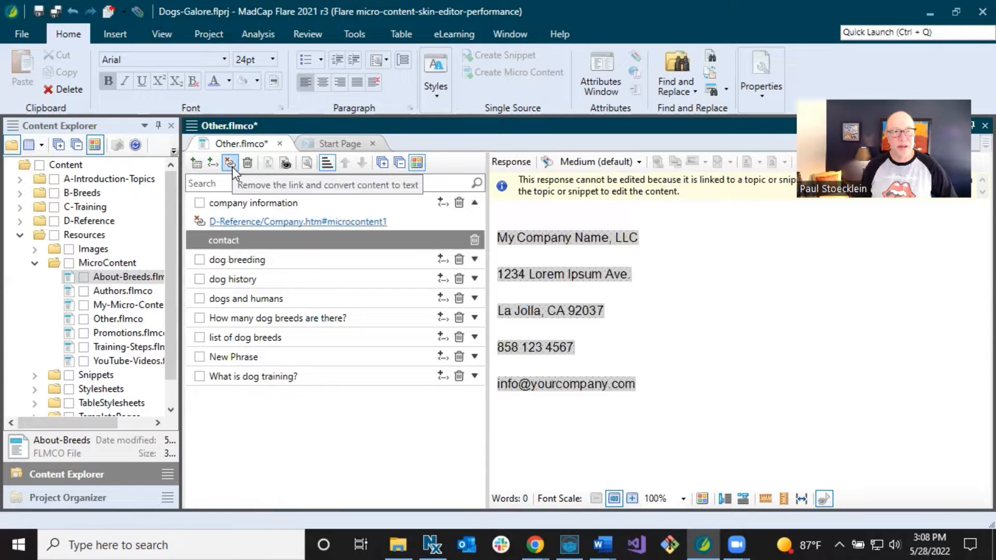
{"action": "left_click", "coordinate": [225, 207]}
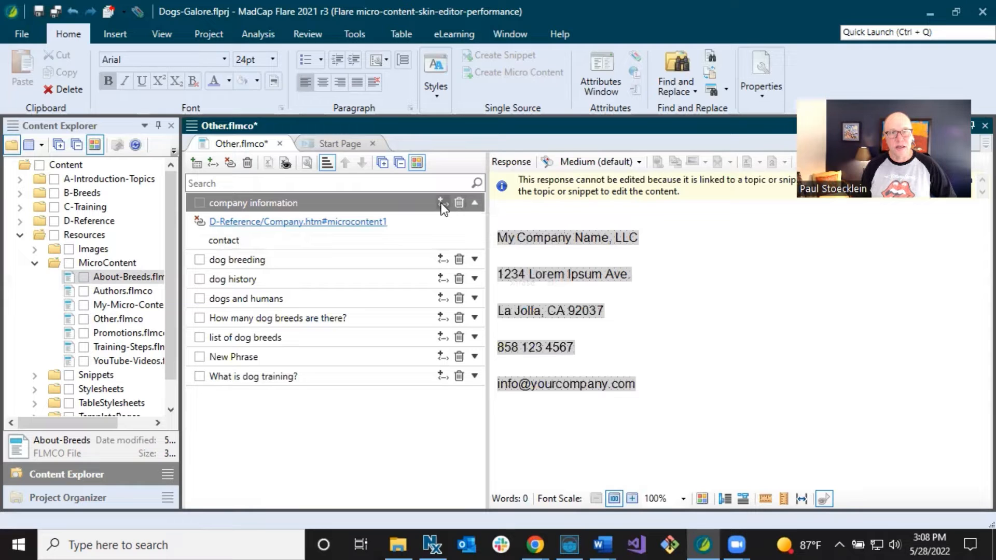
{"action": "left_click", "coordinate": [474, 203]}
{"action": "left_click", "coordinate": [475, 203]}
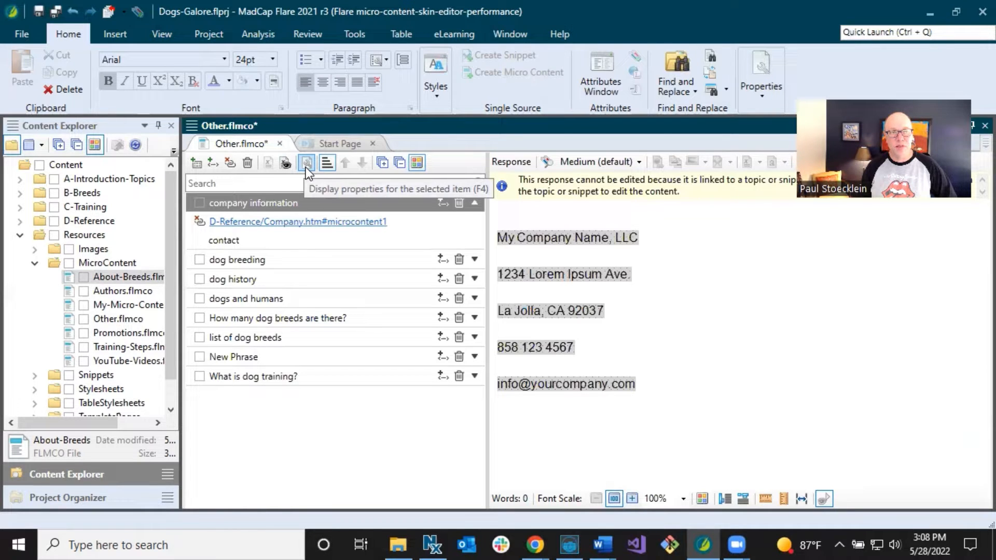
View the meta tags and phrase properties of the company information phrase, and close its properties without changes.
{"action": "right_click", "coordinate": [289, 207]}
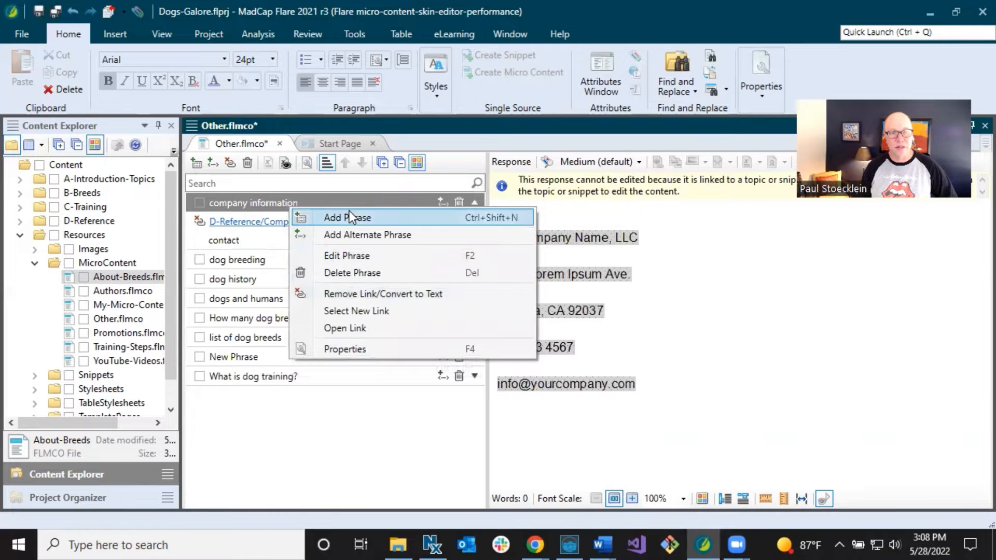
{"action": "left_click", "coordinate": [270, 207]}
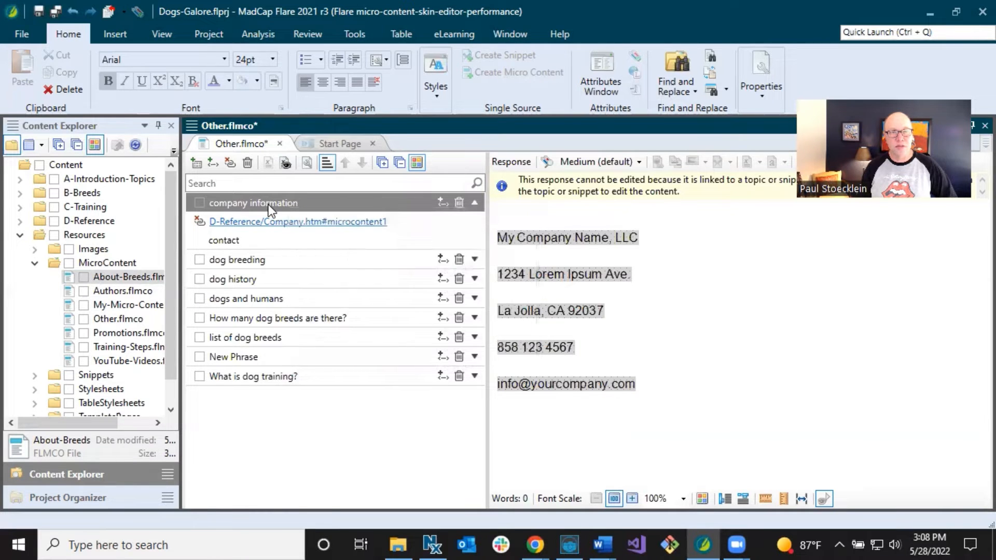
{"action": "left_click", "coordinate": [306, 165]}
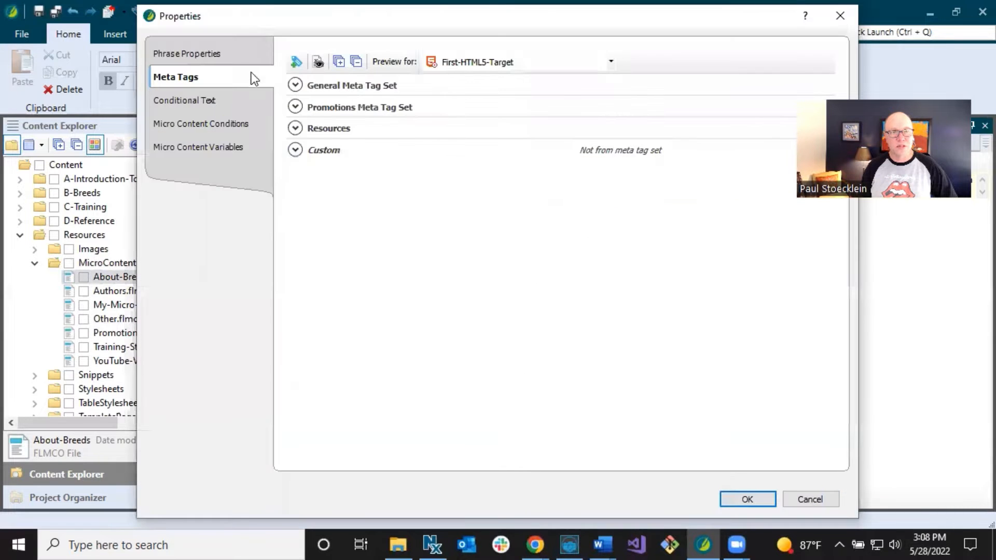
{"action": "left_click", "coordinate": [205, 55]}
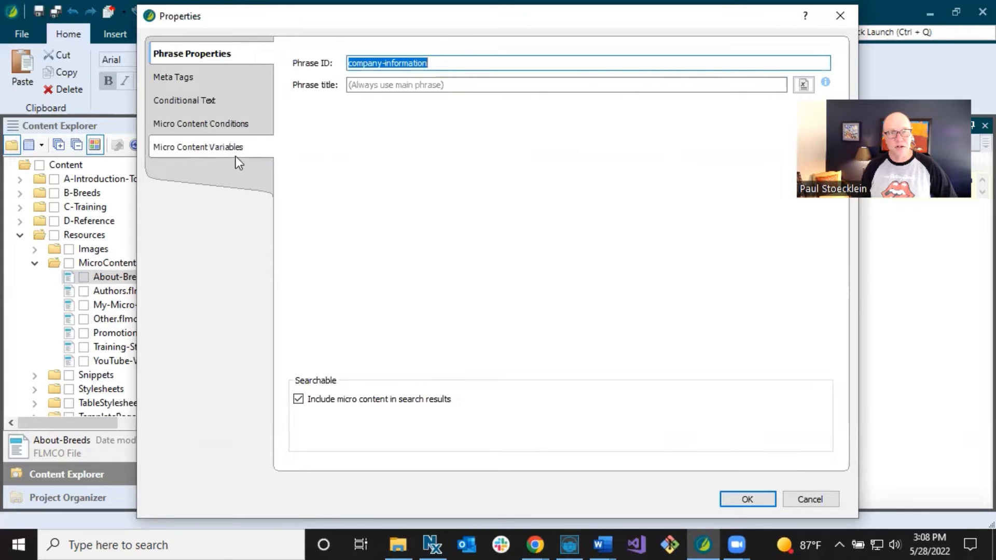
{"action": "left_click", "coordinate": [810, 501]}
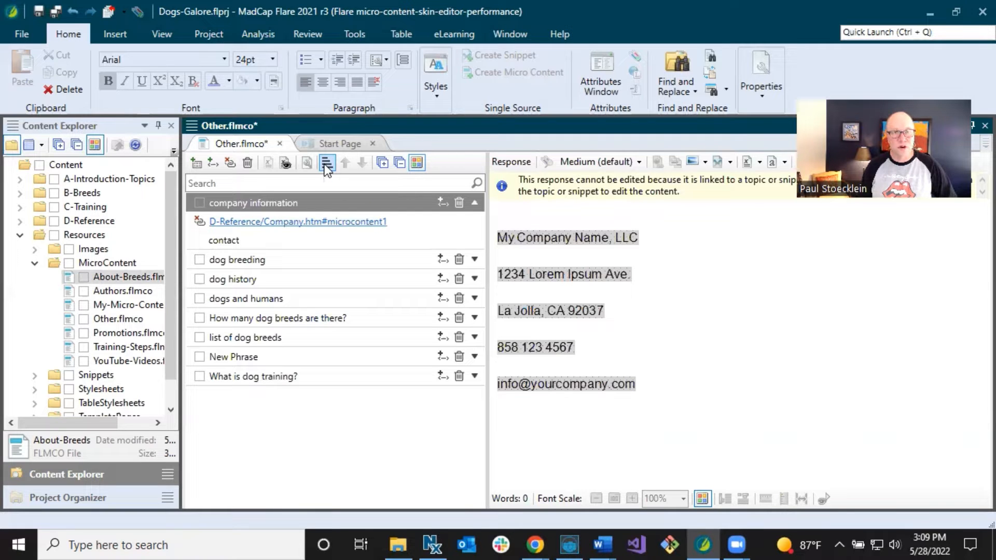
Switch the phrase list between its custom and alphabetical order twice, and expand and collapse all phrases.
{"action": "left_click", "coordinate": [282, 279]}
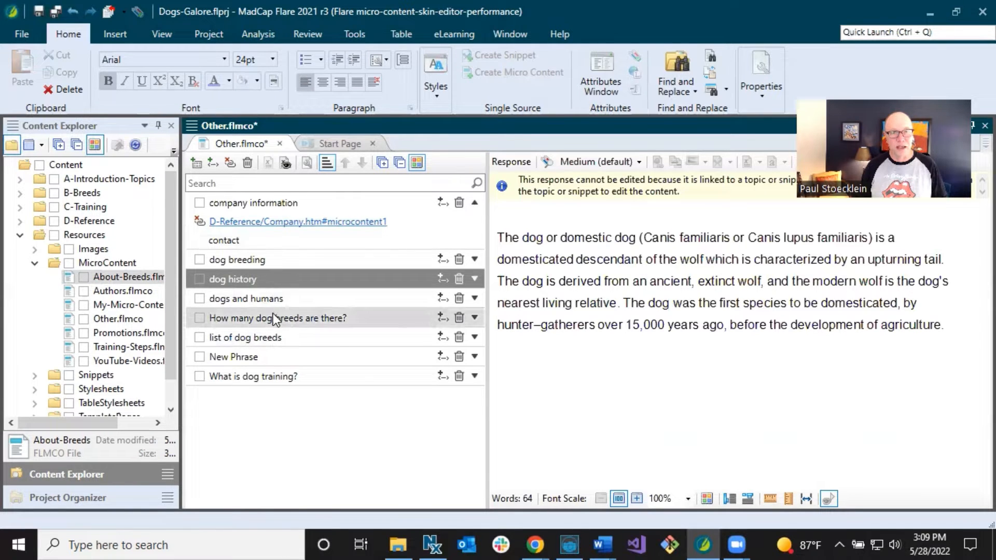
{"action": "left_click", "coordinate": [326, 162]}
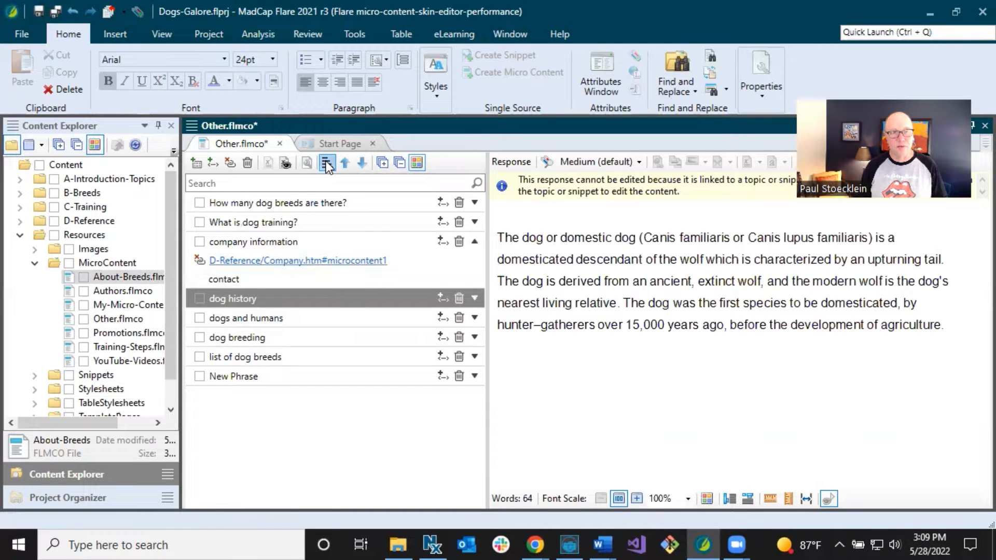
{"action": "left_click", "coordinate": [326, 162]}
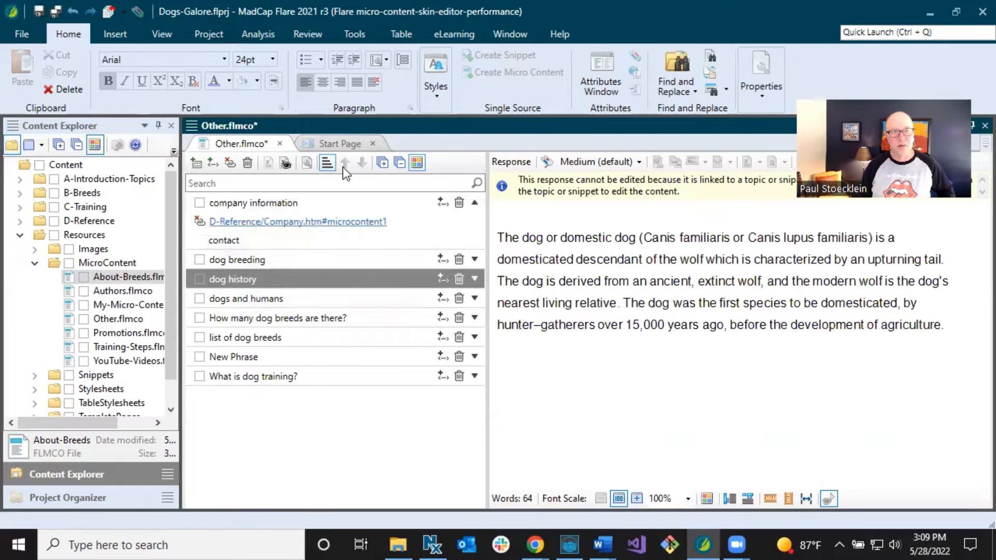
{"action": "left_click", "coordinate": [317, 298]}
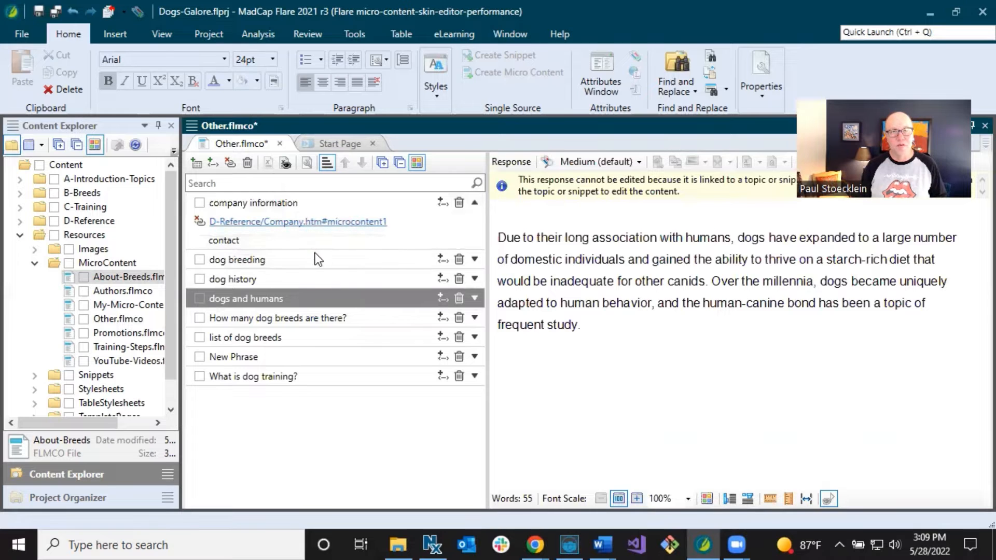
{"action": "left_click", "coordinate": [326, 162]}
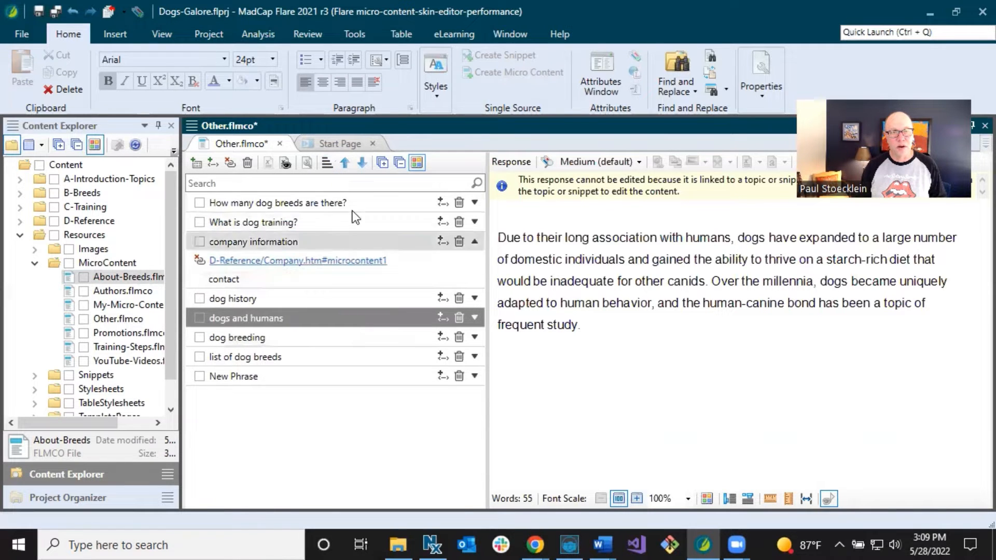
{"action": "left_click", "coordinate": [327, 164]}
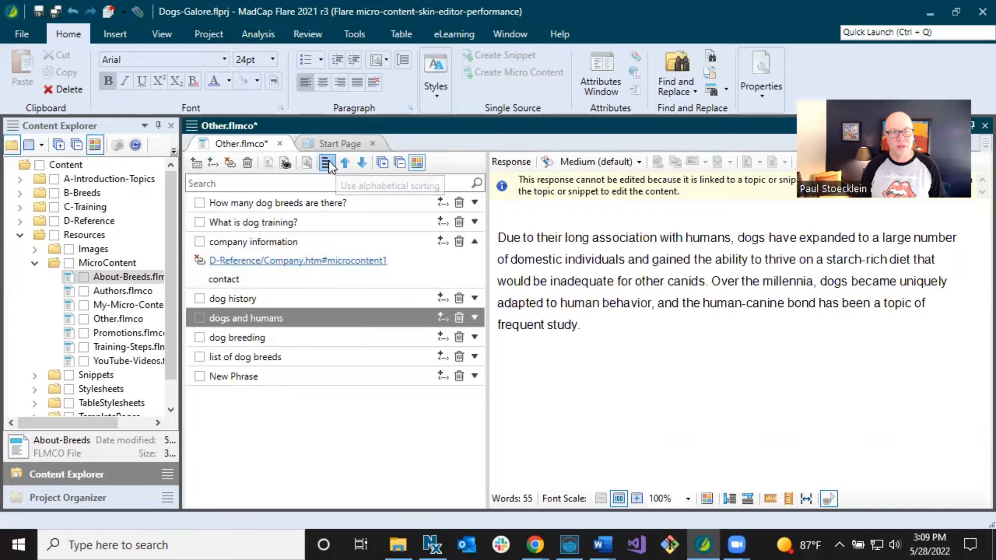
{"action": "left_click", "coordinate": [383, 163]}
{"action": "left_click", "coordinate": [400, 164]}
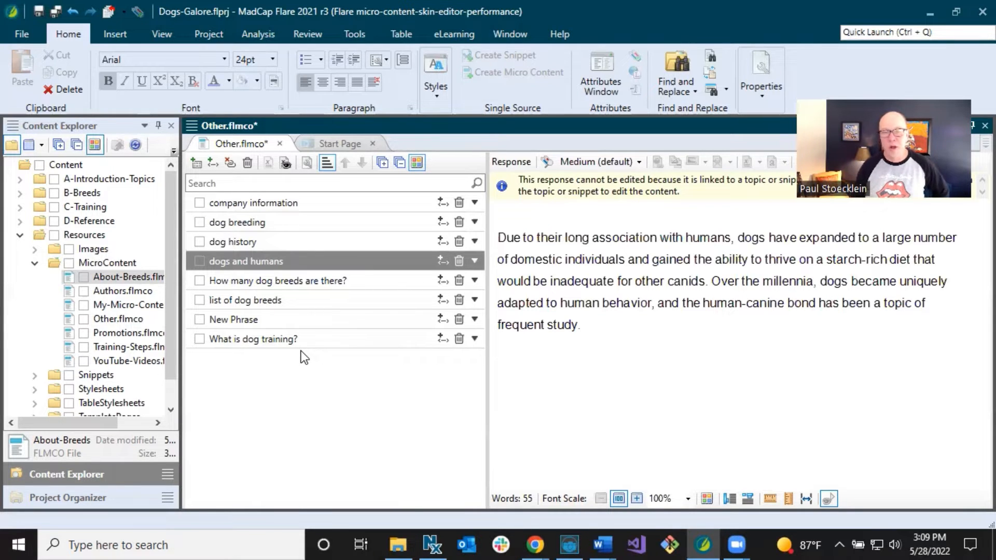
View the responses for the dogs and humans and "How many dog breeds are there?" phrases, and save Other.flmco.
{"action": "left_click", "coordinate": [271, 282]}
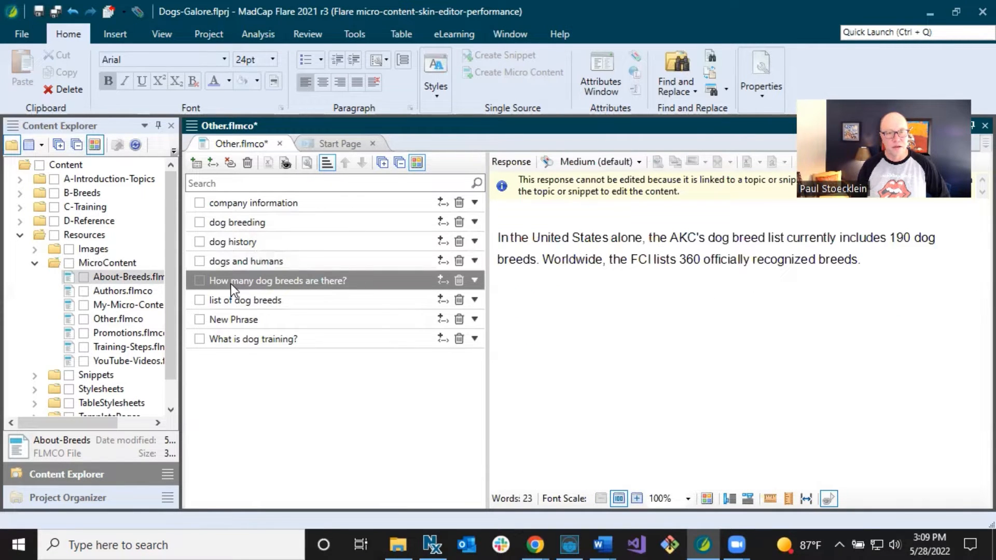
{"action": "left_click", "coordinate": [275, 262]}
{"action": "left_click", "coordinate": [275, 281]}
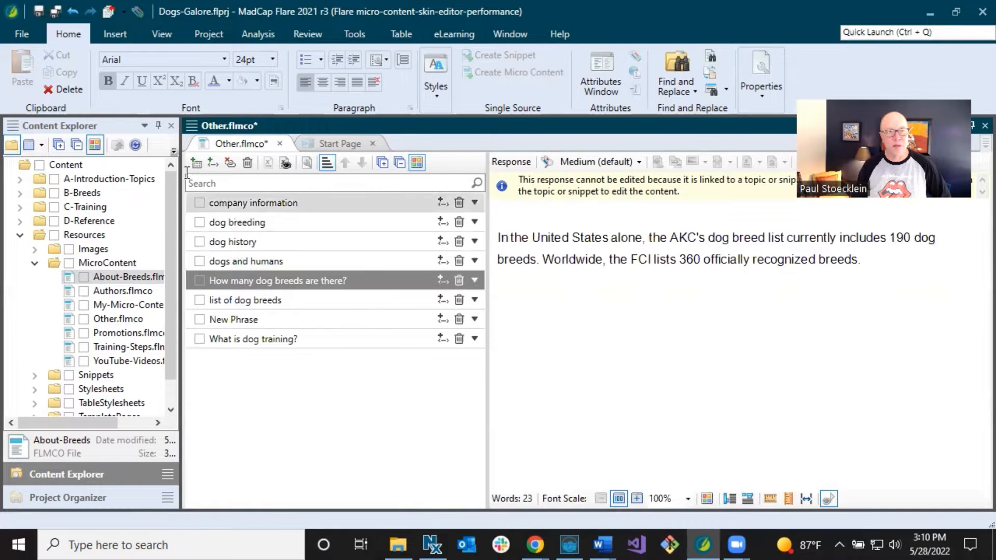
{"action": "left_click", "coordinate": [40, 12]}
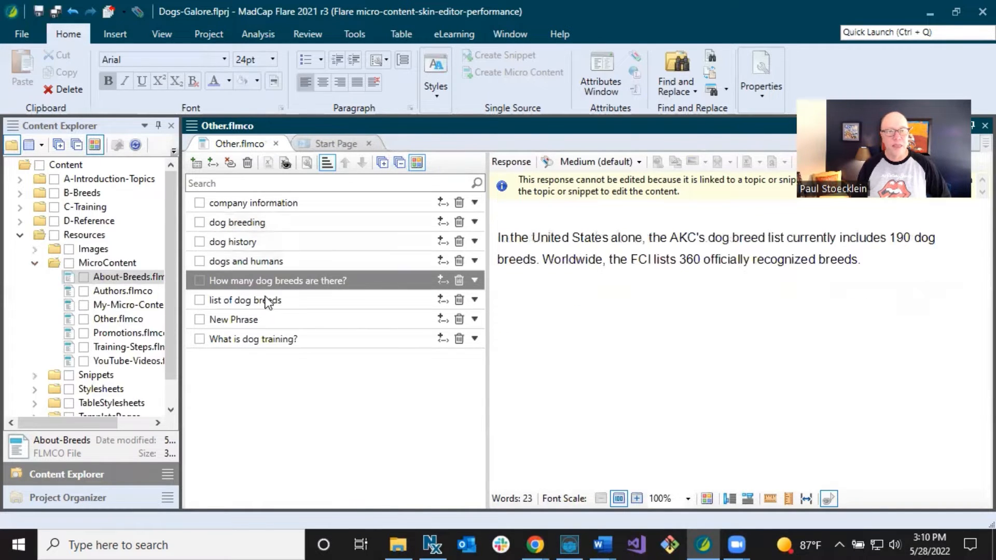
Compare the dog breed count, dog history, dogs and humans, company information, and dog breeding responses in Other.flmco.
{"action": "left_click", "coordinate": [290, 262]}
{"action": "left_click", "coordinate": [298, 280]}
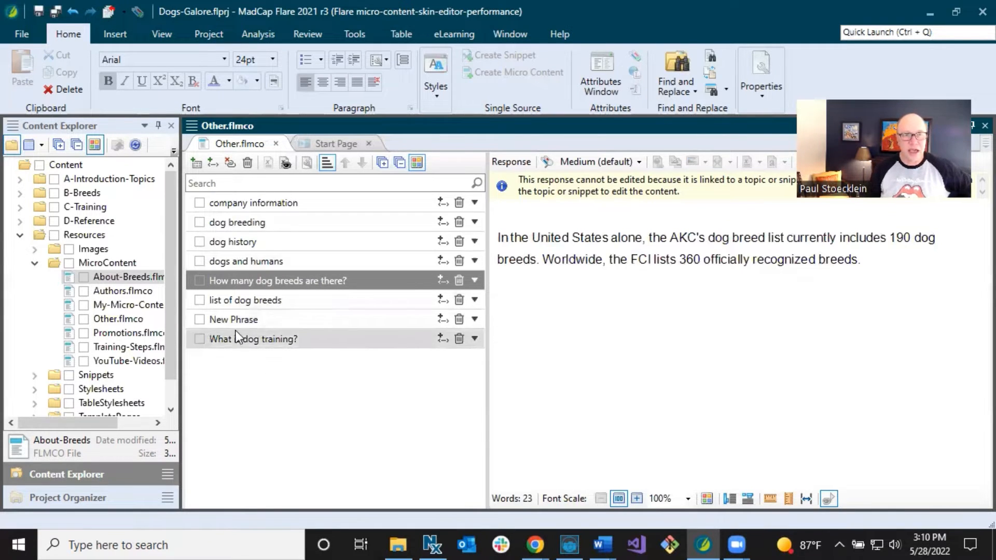
{"action": "left_click", "coordinate": [235, 245]}
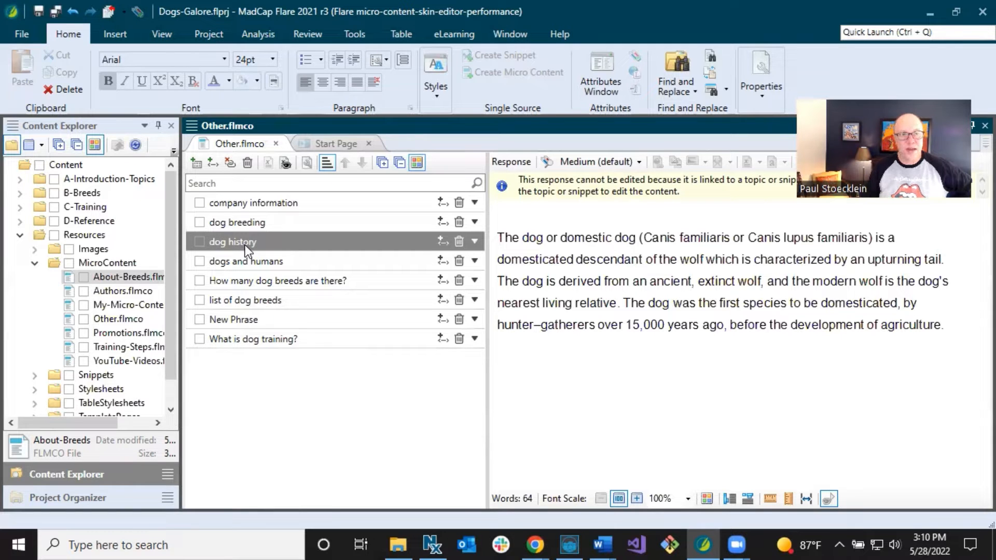
{"action": "left_click", "coordinate": [245, 258]}
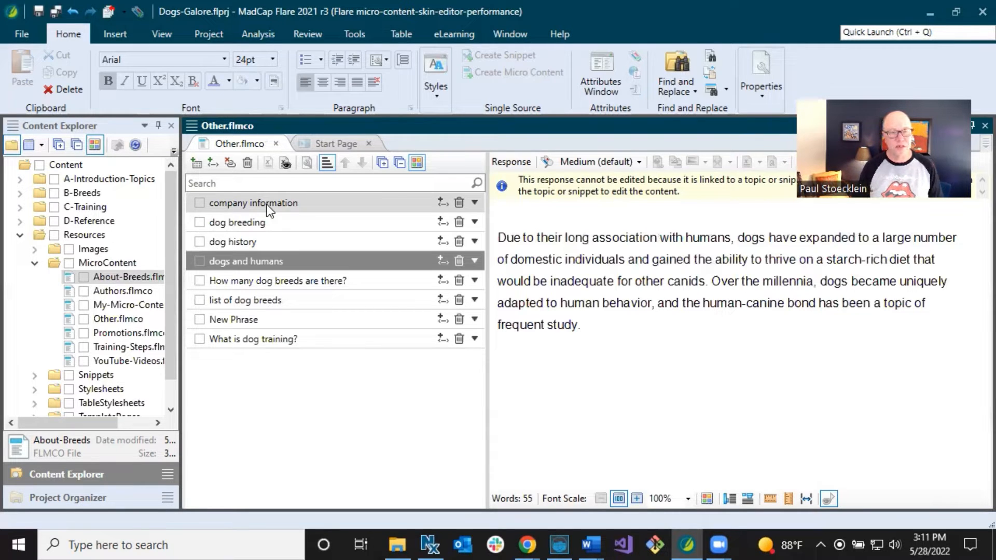
{"action": "left_click", "coordinate": [267, 205]}
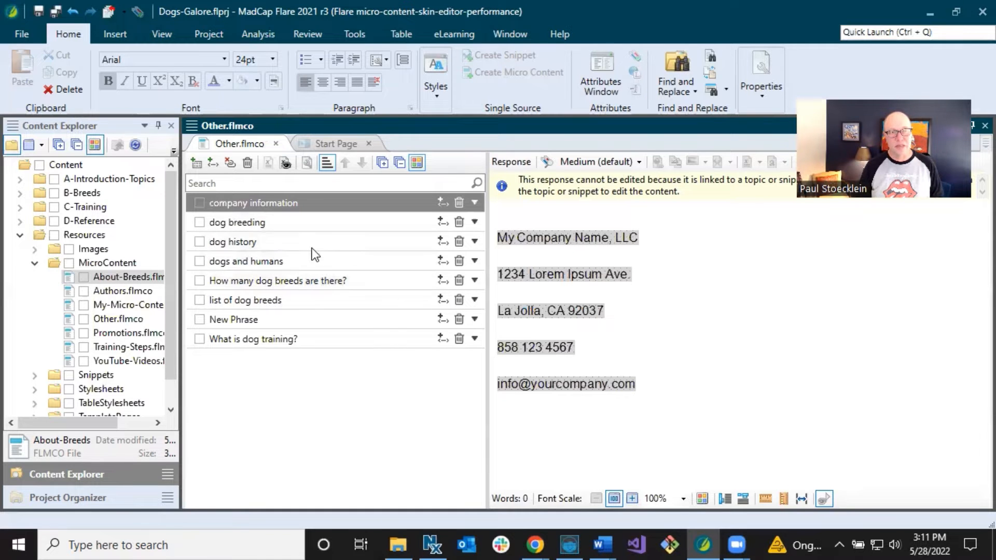
{"action": "left_click", "coordinate": [289, 220]}
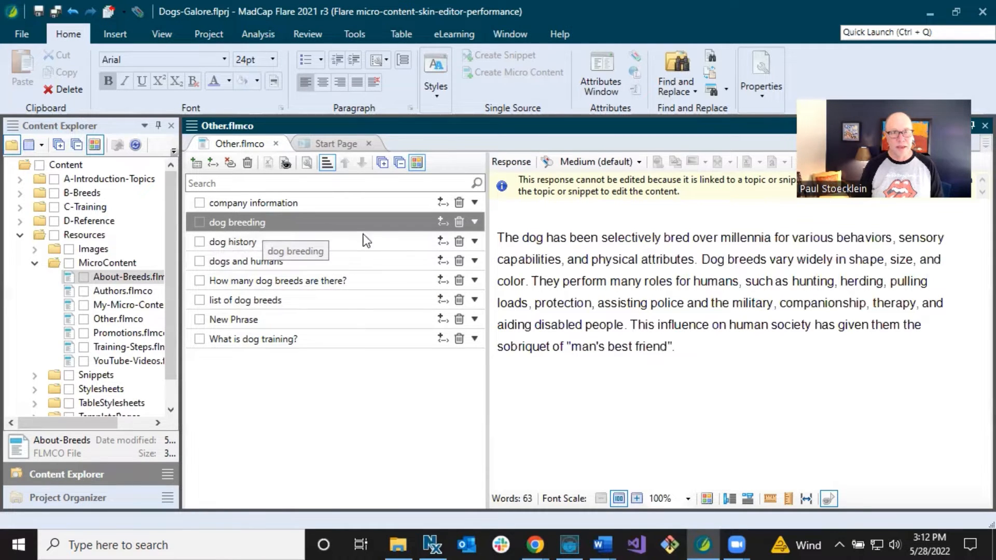
Expand the dog breeding phrase to view its linked topic, and review the company information, dogs and humans, and breed count responses.
{"action": "left_click", "coordinate": [475, 222]}
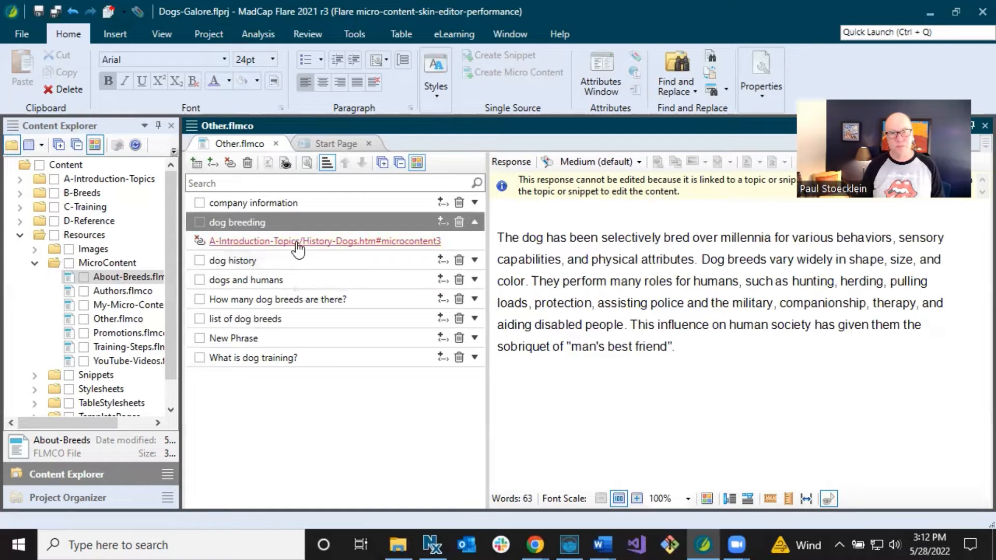
{"action": "left_click", "coordinate": [284, 208]}
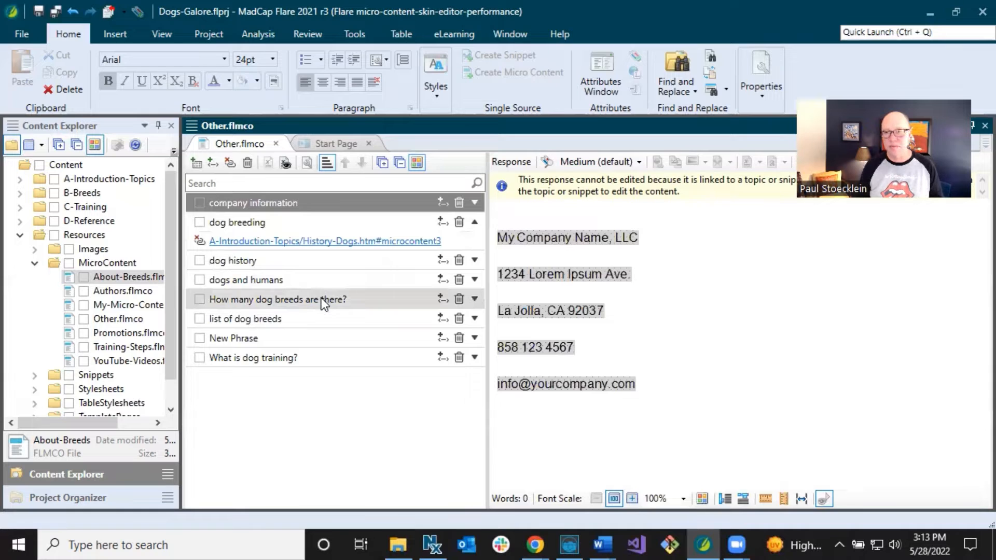
{"action": "left_click_drag", "start_coordinate": [322, 297], "coordinate": [328, 323]}
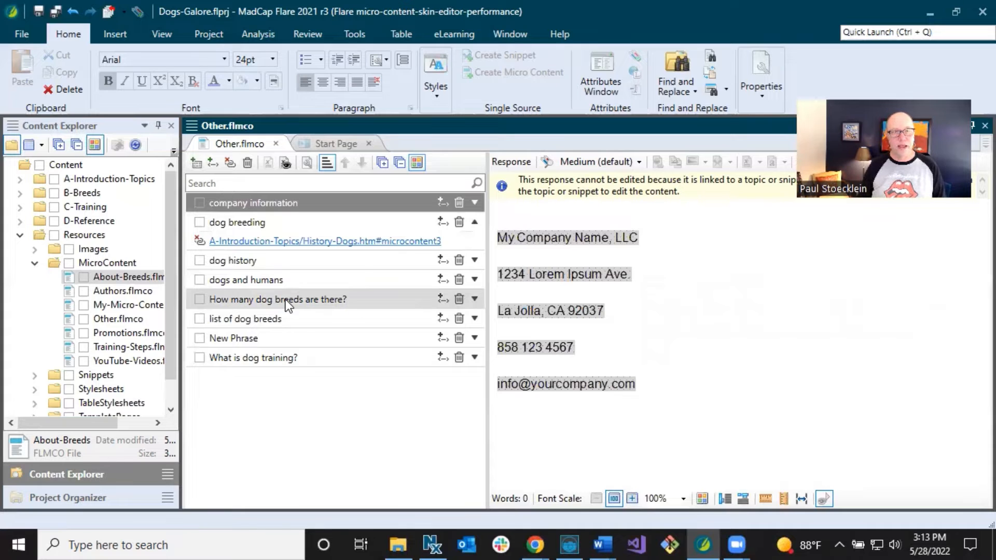
{"action": "left_click", "coordinate": [278, 282]}
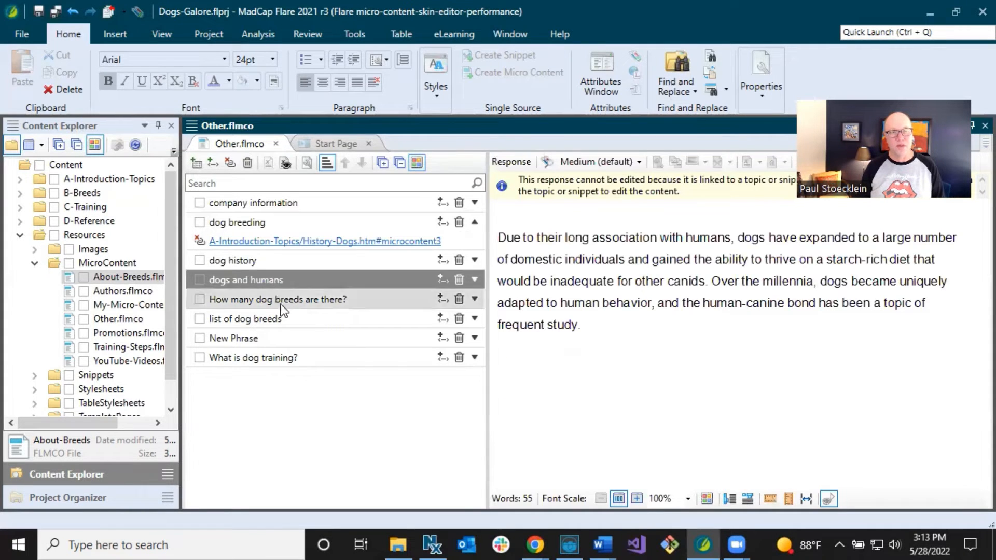
{"action": "left_click", "coordinate": [283, 300]}
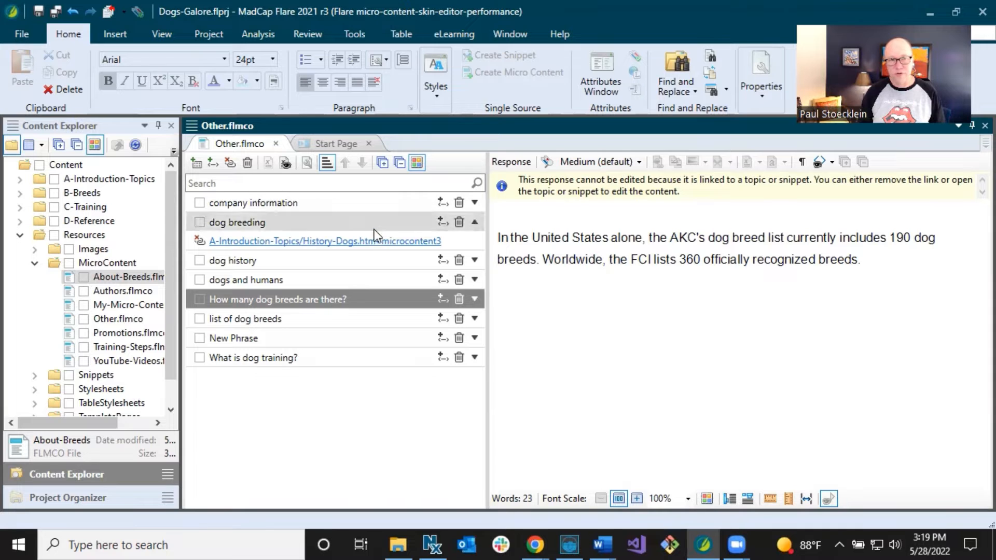
Open About-Breeds.flmco from the MicroContent folder and view the responses for its beagle, boxer, bulldog, and dalmatian phrases.
{"action": "double_click", "coordinate": [111, 276]}
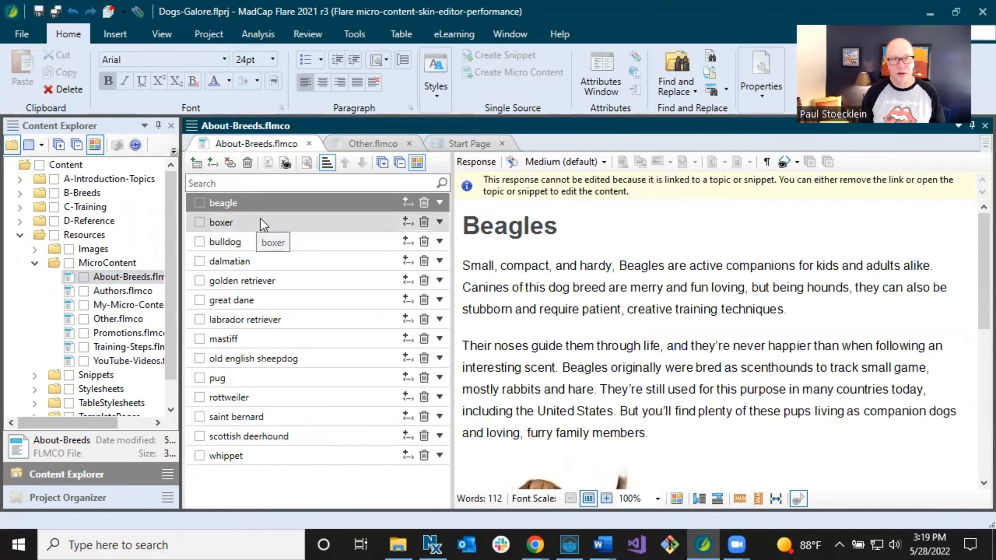
{"action": "left_click", "coordinate": [261, 220]}
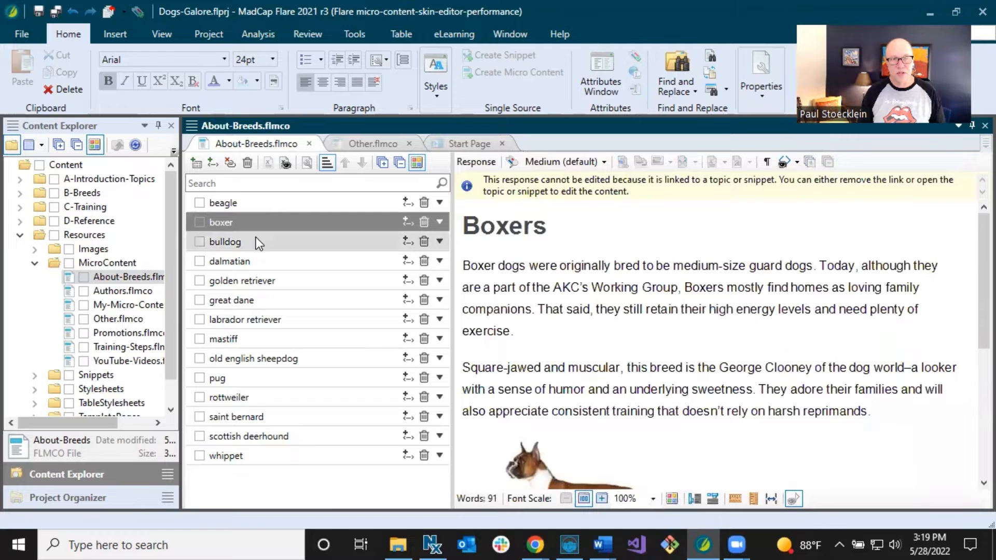
{"action": "left_click", "coordinate": [256, 239]}
{"action": "left_click", "coordinate": [254, 259]}
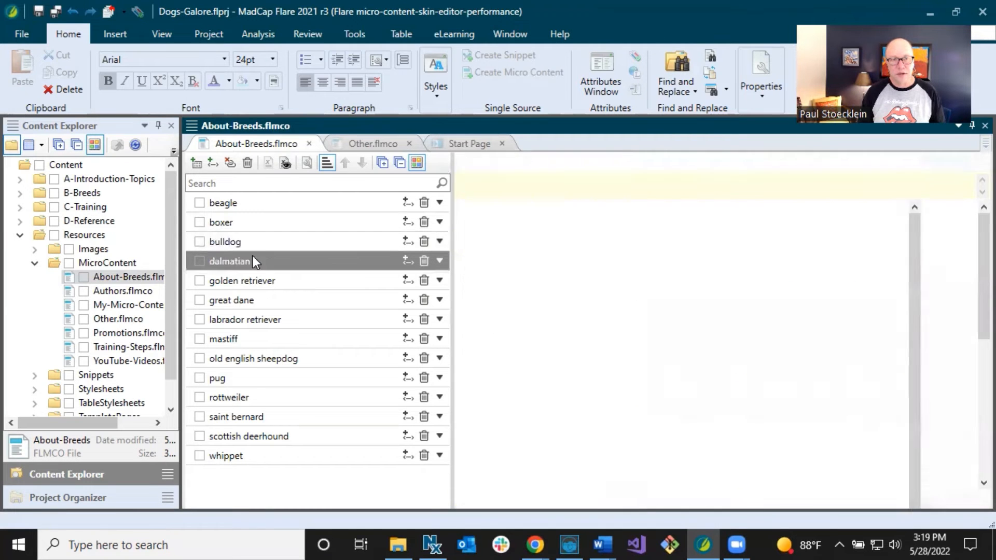
{"action": "left_click", "coordinate": [255, 206]}
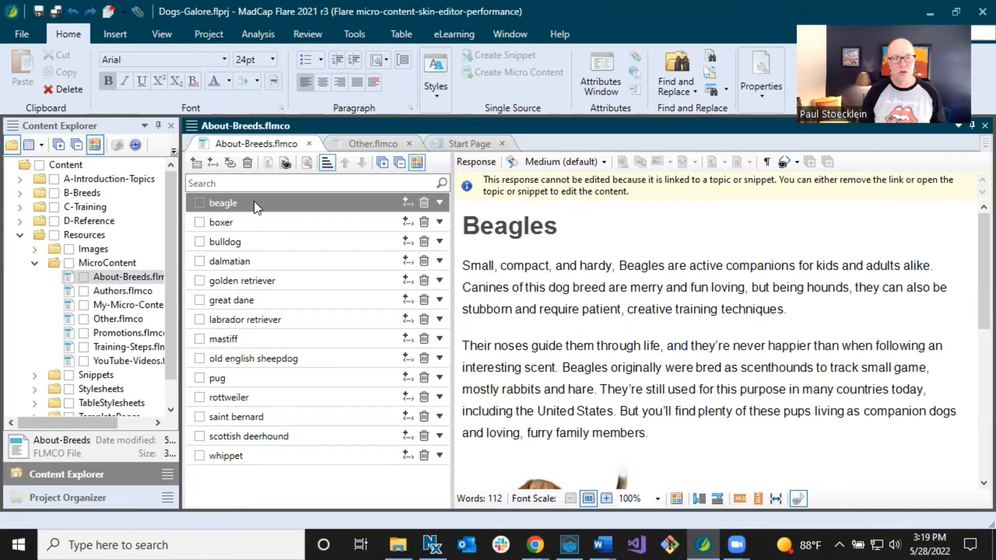
Add a new phrase named "australian shepherd" to About-Breeds.flmco.
{"action": "left_click", "coordinate": [198, 166]}
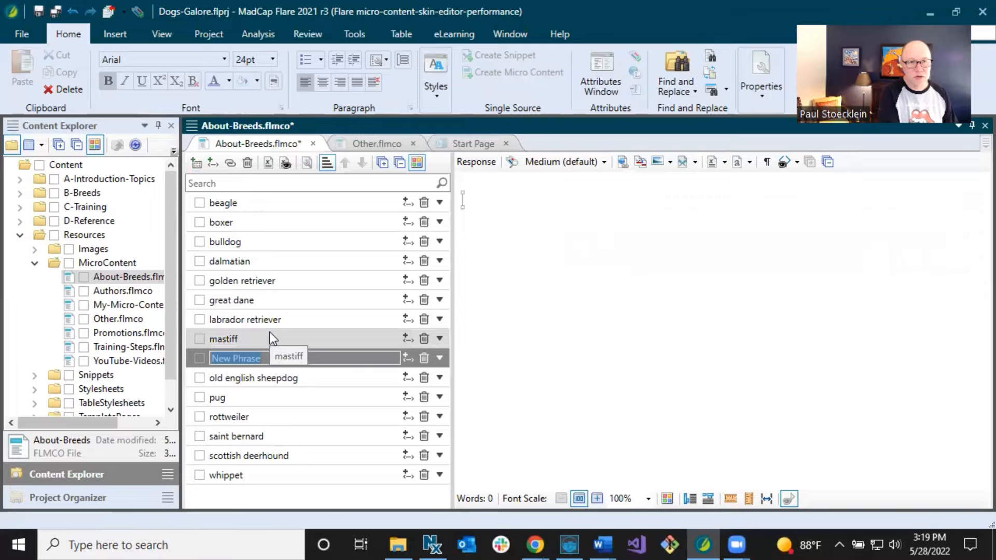
{"action": "type", "text": "austra"}
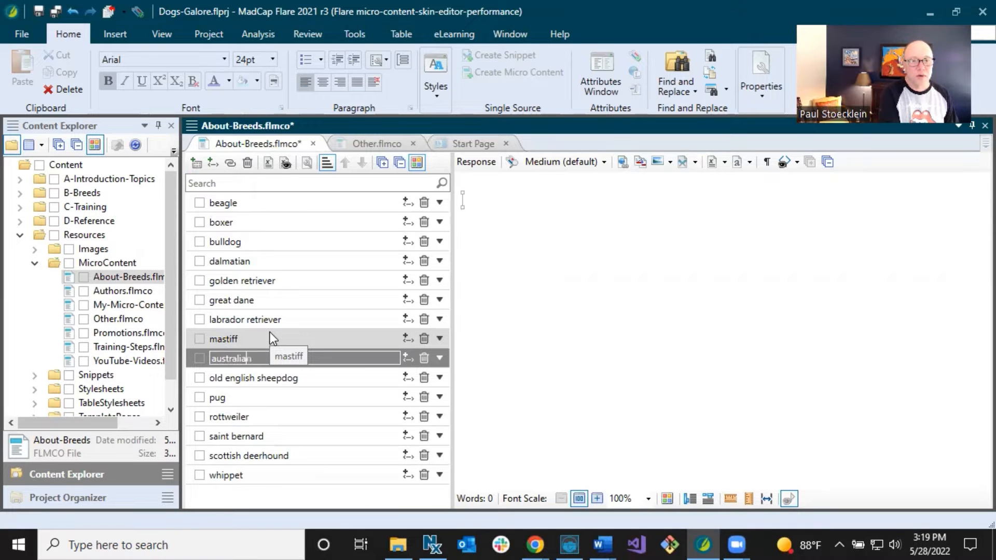
{"action": "type", "text": "lian shepherd"}
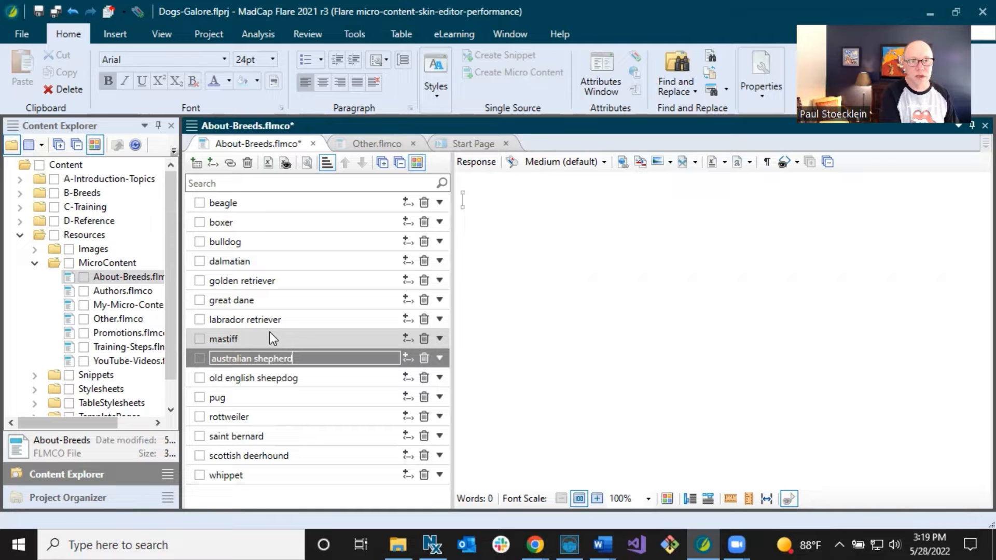
{"action": "left_click", "coordinate": [270, 332]}
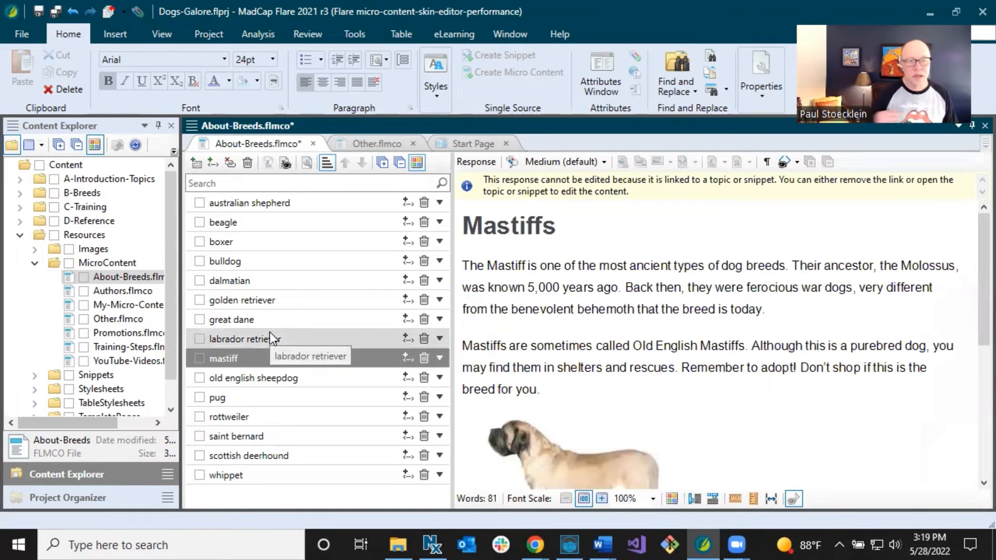
Write the australian shepherd response as three paragraphs, "Australian Shepherds", "asdkjfls" and "alsdkjflks", and save About-Breeds.flmco.
{"action": "left_click", "coordinate": [275, 203]}
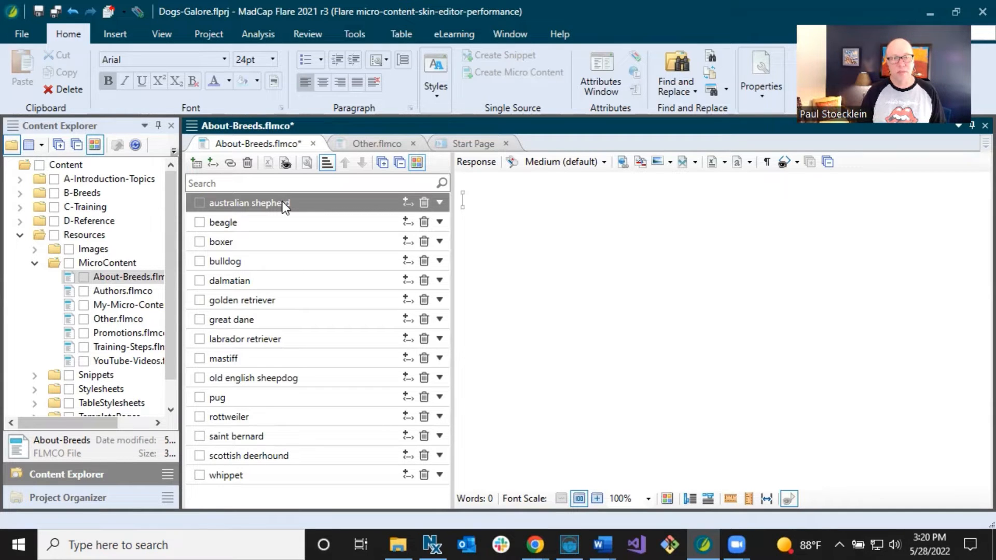
{"action": "left_click", "coordinate": [463, 199]}
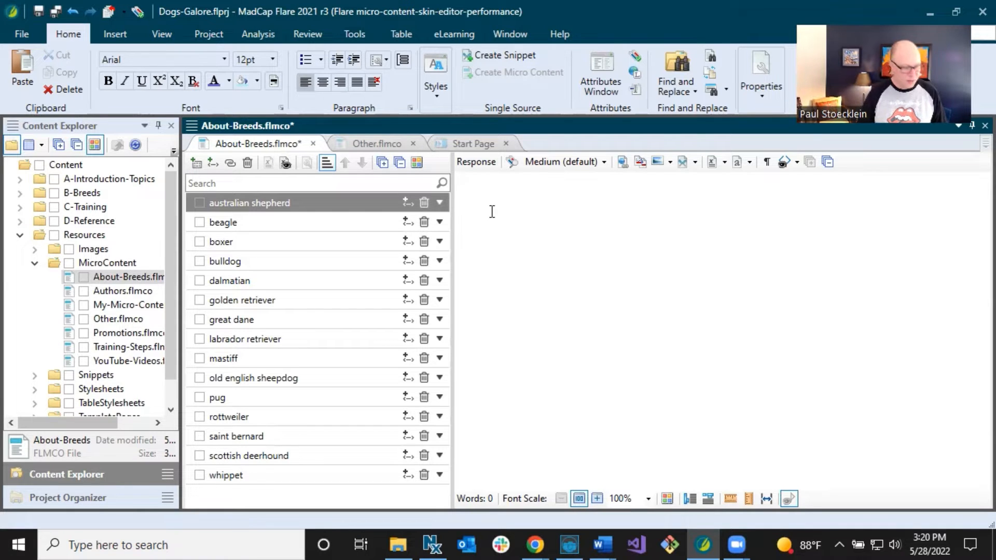
{"action": "type", "text": "Aus"}
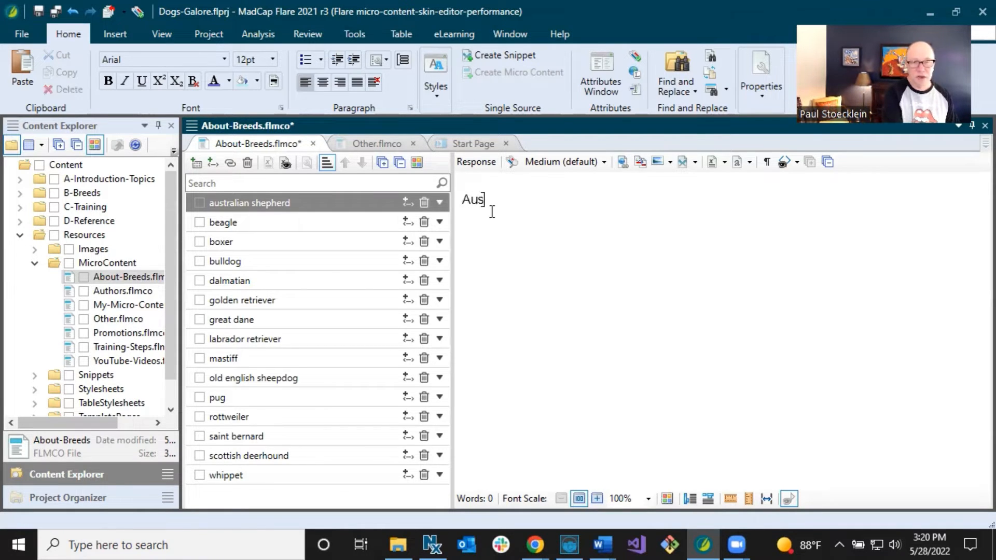
{"action": "type", "text": "tralian Shepherd"}
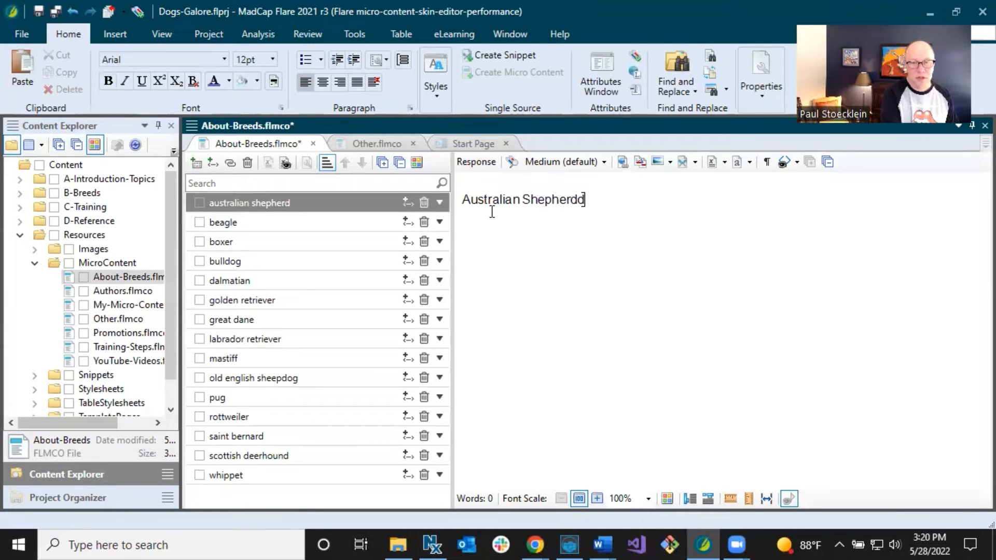
{"action": "type", "text": "s"}
{"action": "key", "text": "Return"}
{"action": "type", "text": "asdkjfls"}
{"action": "key", "text": "Return"}
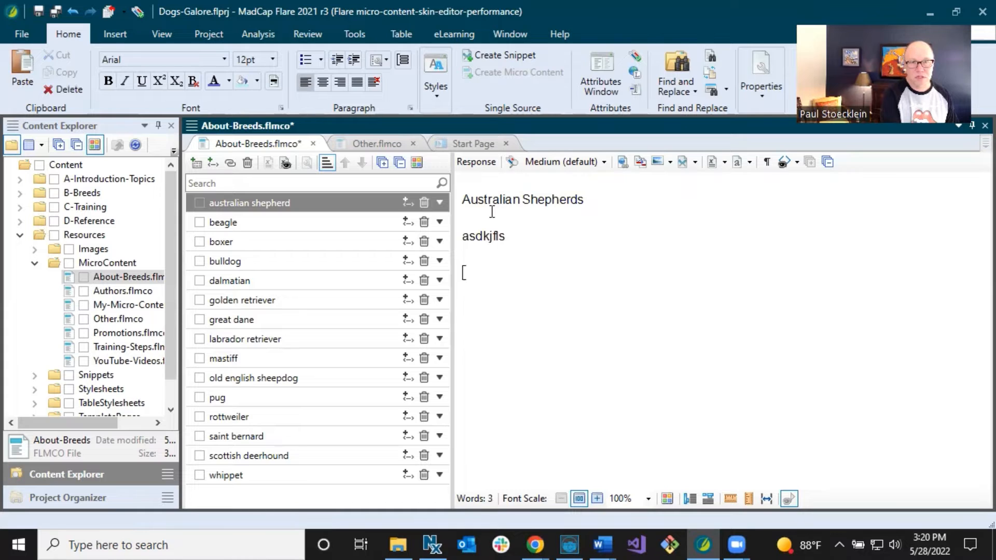
{"action": "type", "text": "alsdkjflks"}
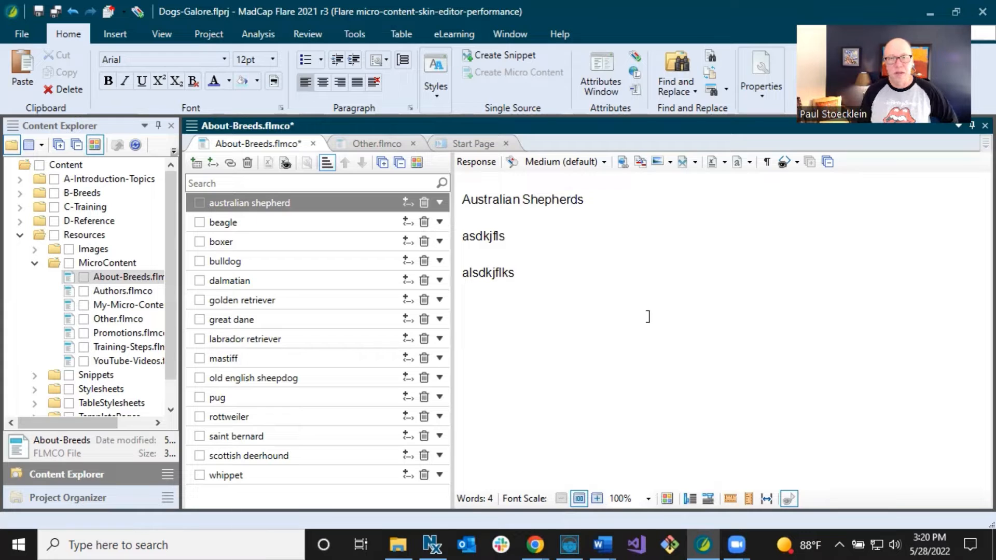
{"action": "left_click", "coordinate": [528, 272]}
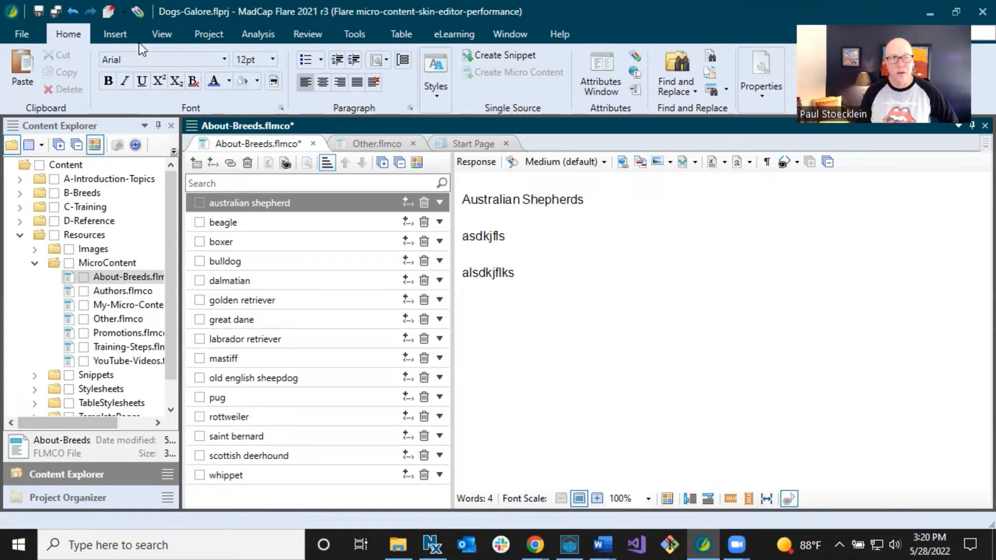
{"action": "left_click", "coordinate": [41, 14]}
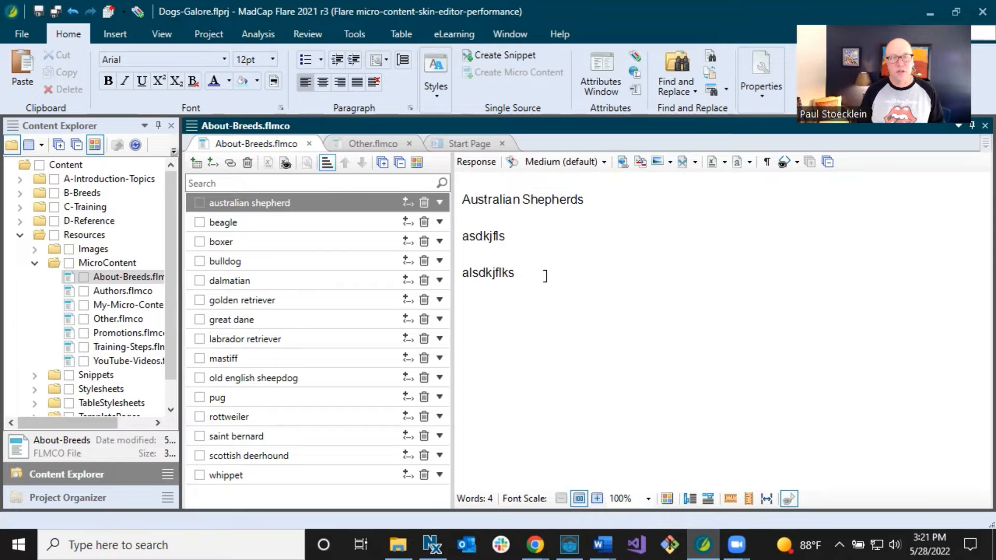
{"action": "left_click", "coordinate": [517, 236]}
{"action": "left_click", "coordinate": [441, 98]}
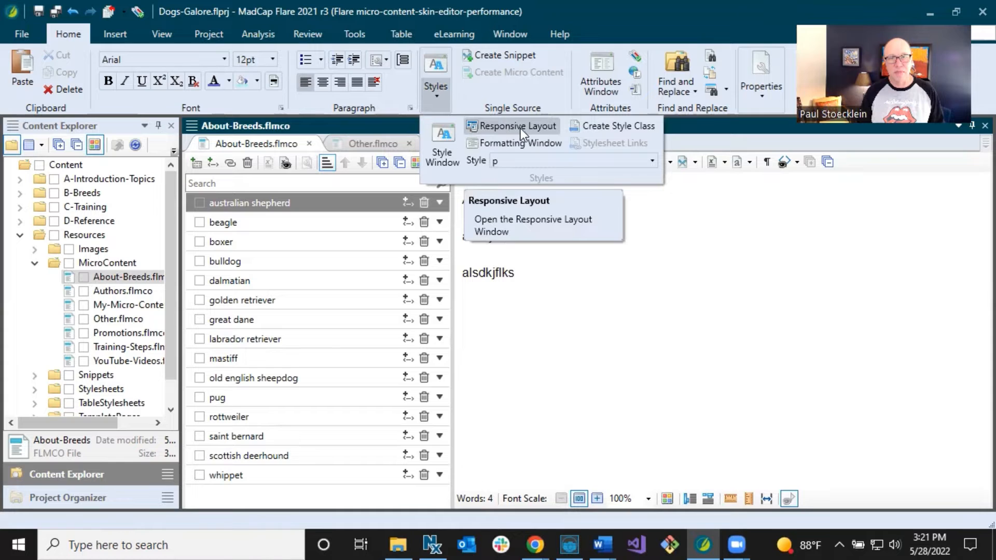
{"action": "left_click", "coordinate": [521, 276]}
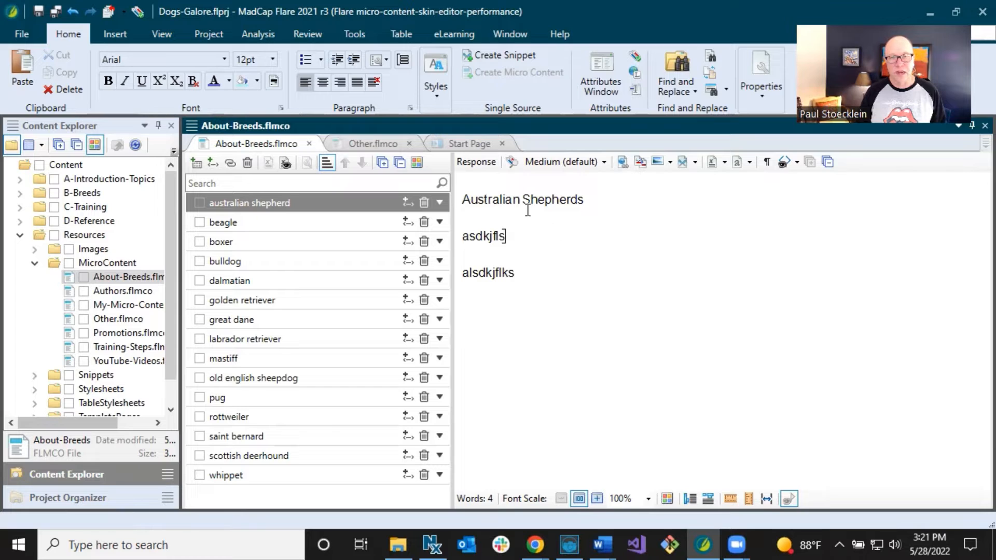
{"action": "left_click", "coordinate": [490, 236]}
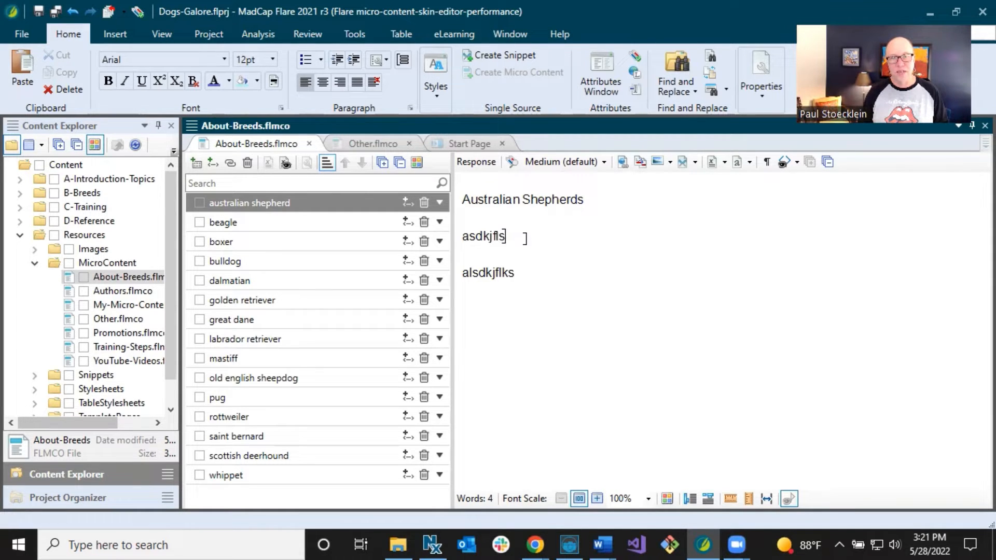
{"action": "left_click", "coordinate": [525, 238]}
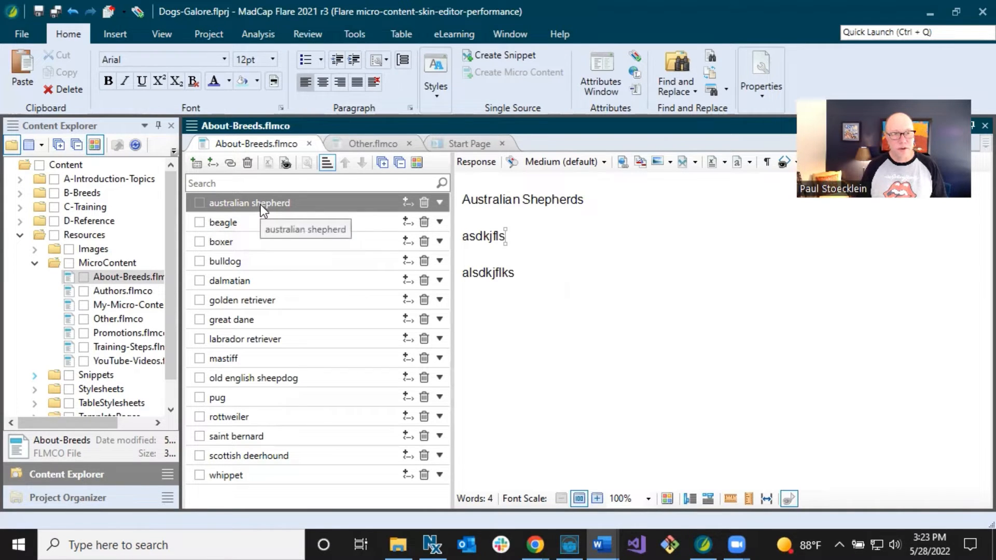
Widen the Content Explorer and select Australian-Shepherds.htm in the B-Breeds folder.
{"action": "left_click_drag", "start_coordinate": [180, 228], "coordinate": [242, 228]}
{"action": "left_click", "coordinate": [20, 193]}
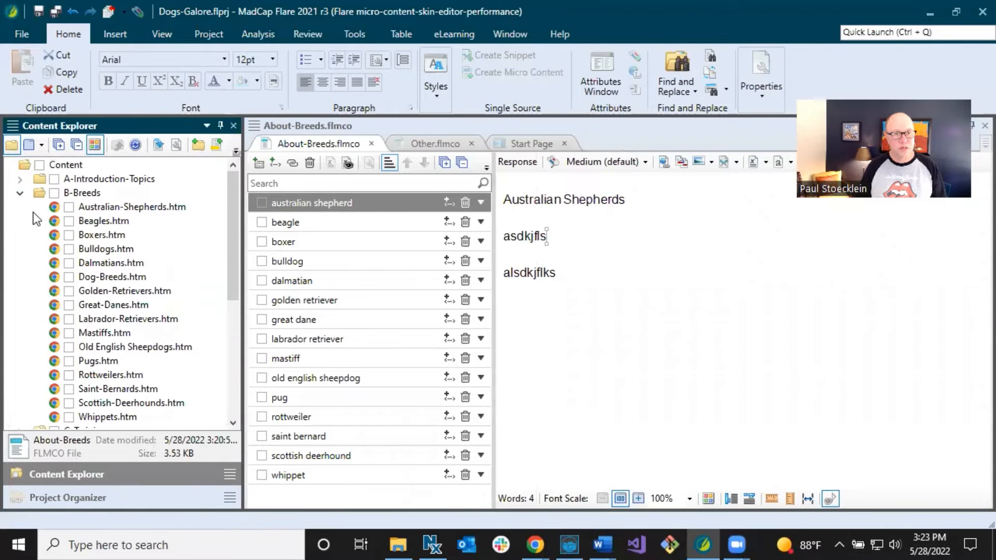
{"action": "left_click", "coordinate": [104, 208]}
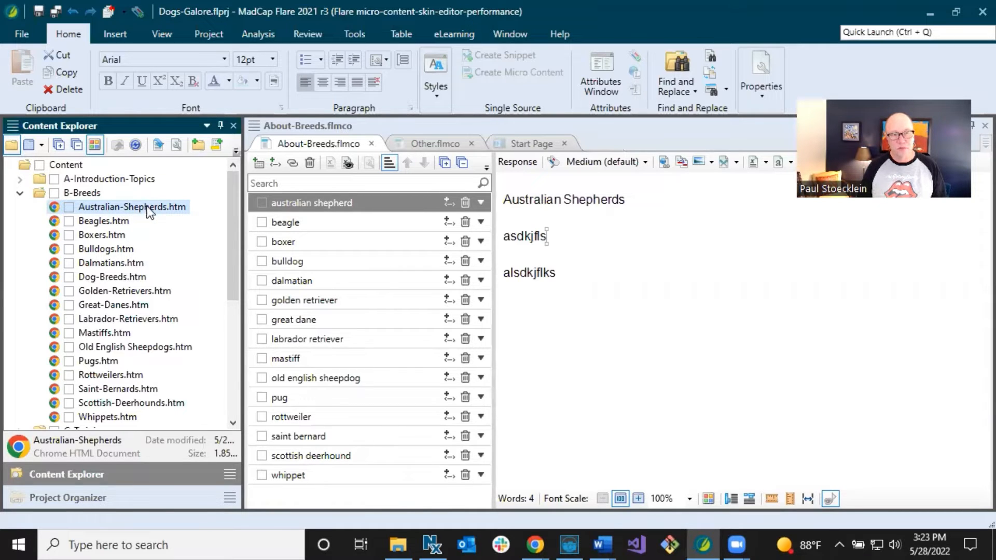
Link the australian shepherd phrase to B-Breeds/Australian-Shepherds.htm as its response, and save About-Breeds.flmco.
{"action": "left_click", "coordinate": [480, 202]}
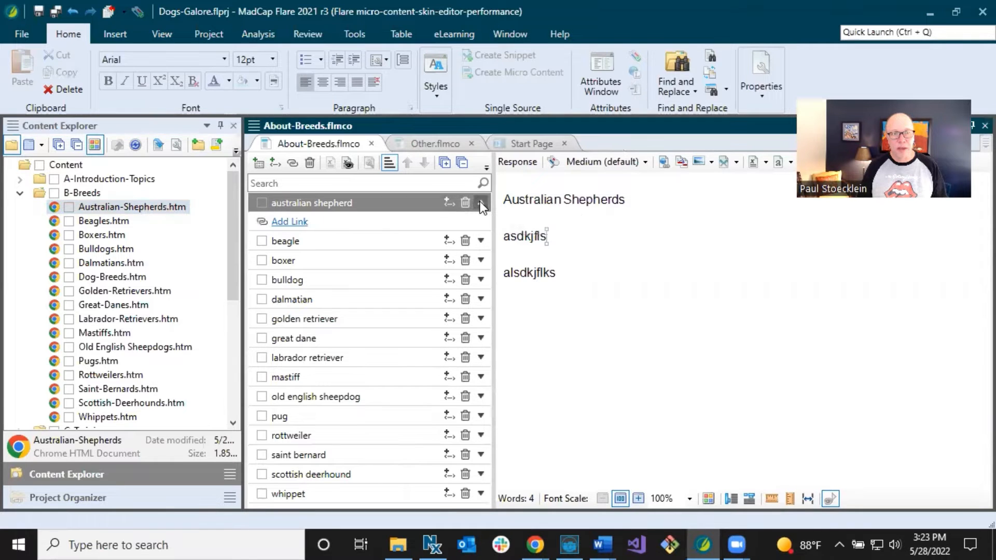
{"action": "left_click", "coordinate": [290, 222]}
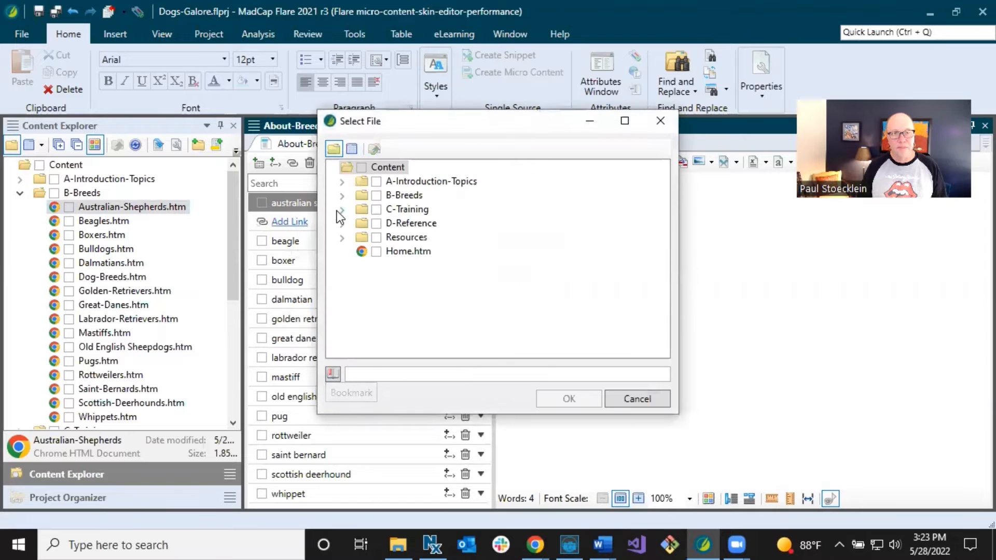
{"action": "left_click", "coordinate": [342, 195]}
{"action": "left_click", "coordinate": [454, 181]}
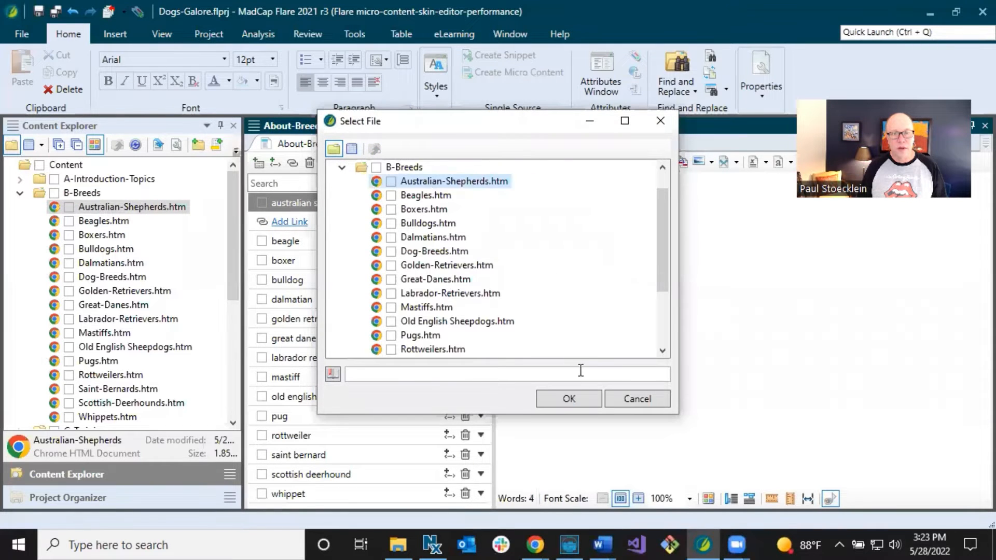
{"action": "left_click", "coordinate": [590, 404]}
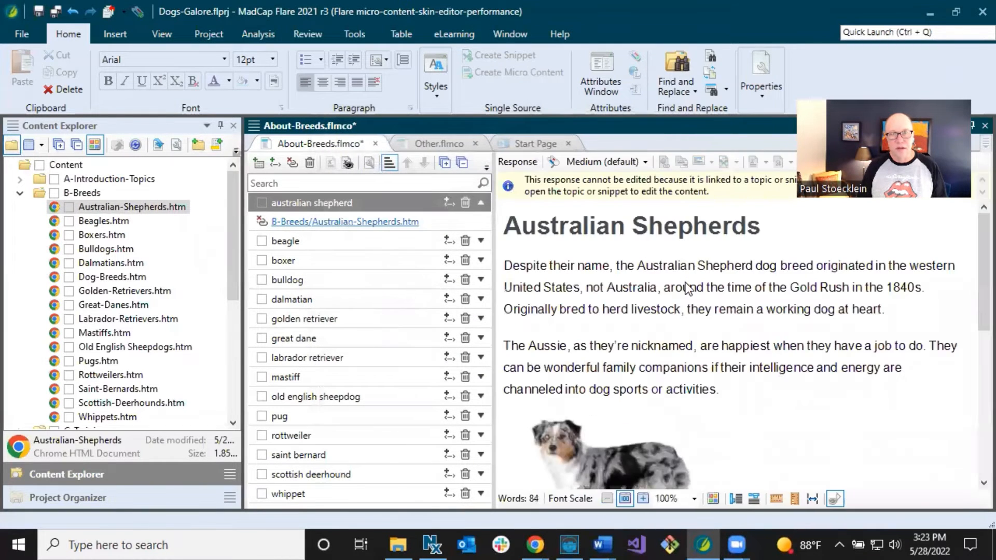
{"action": "left_click", "coordinate": [39, 11]}
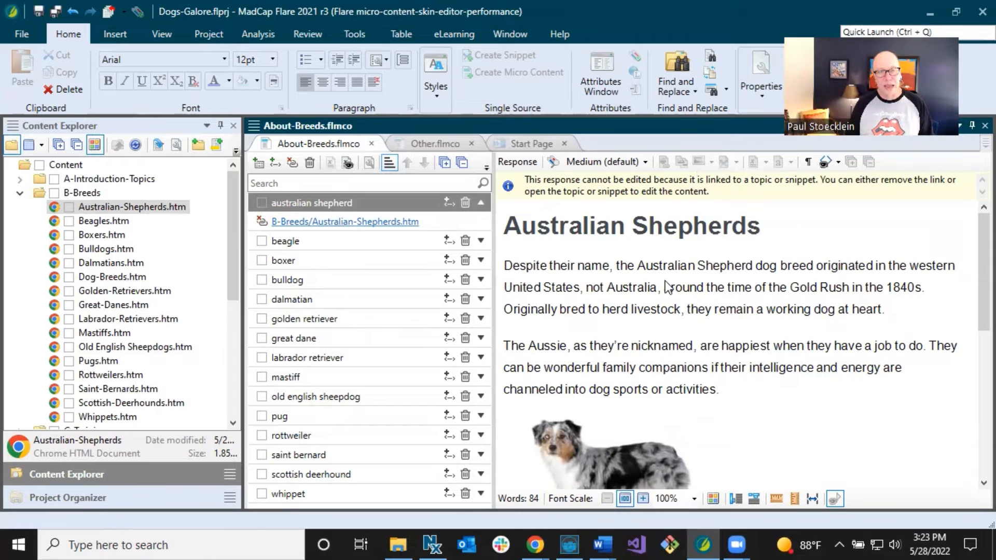
Open the linked Australian-Shepherds.htm topic from the response, view its content, and close the topic.
{"action": "left_click", "coordinate": [653, 267]}
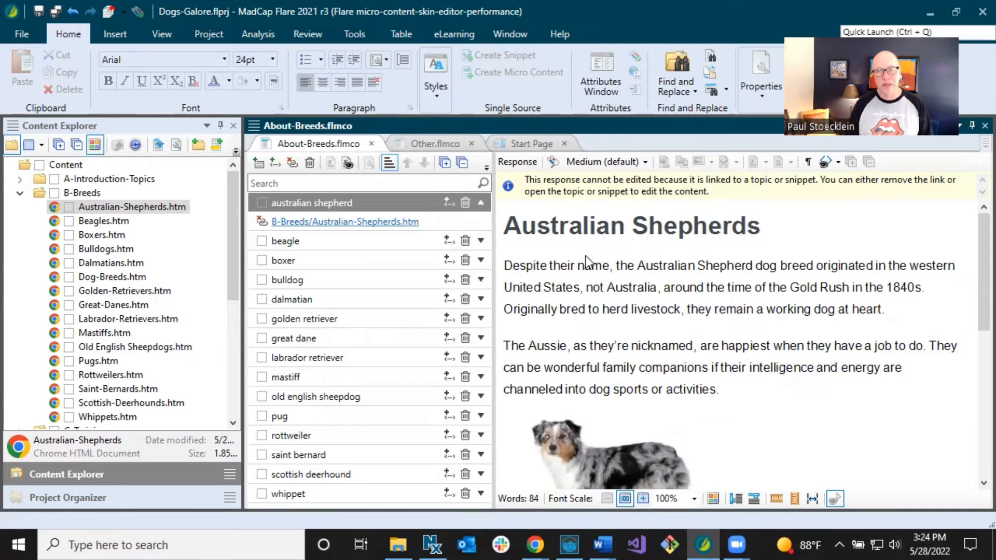
{"action": "right_click", "coordinate": [624, 251]}
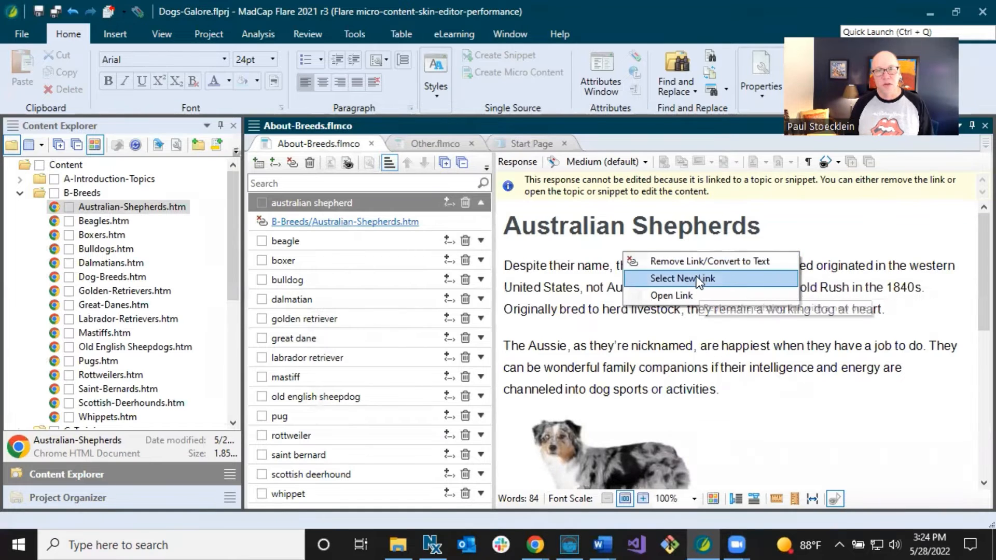
{"action": "left_click", "coordinate": [674, 303]}
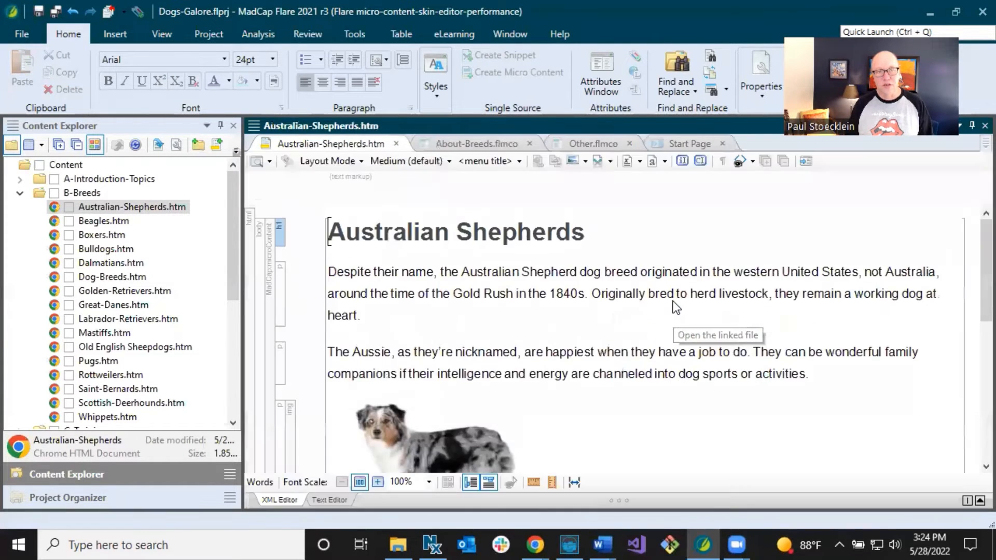
{"action": "left_click", "coordinate": [420, 232]}
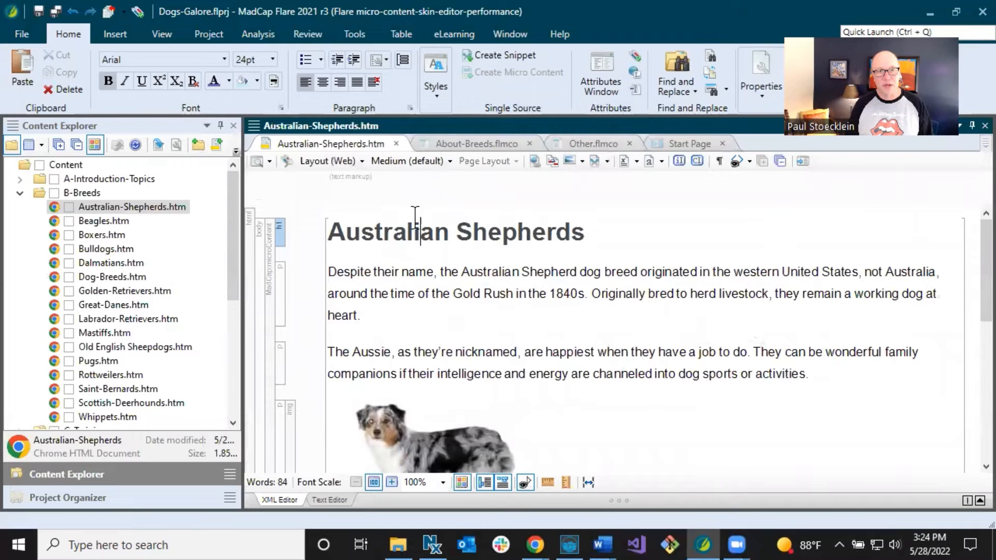
{"action": "left_click", "coordinate": [396, 143]}
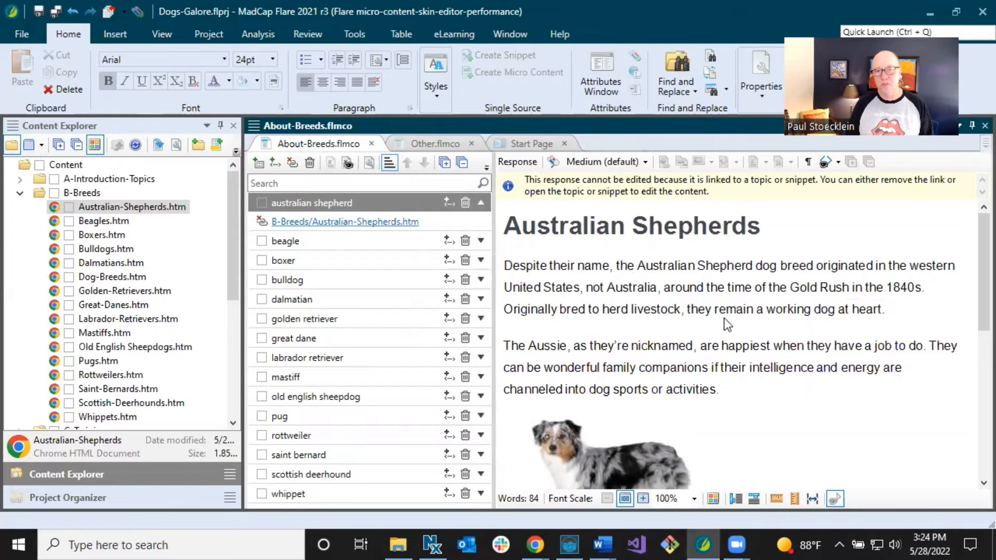
Review the full linked Australian Shepherds response, from its introduction through the Characteristics list.
{"action": "scroll", "coordinate": [973, 264], "scroll_direction": "down", "scroll_amount": 1}
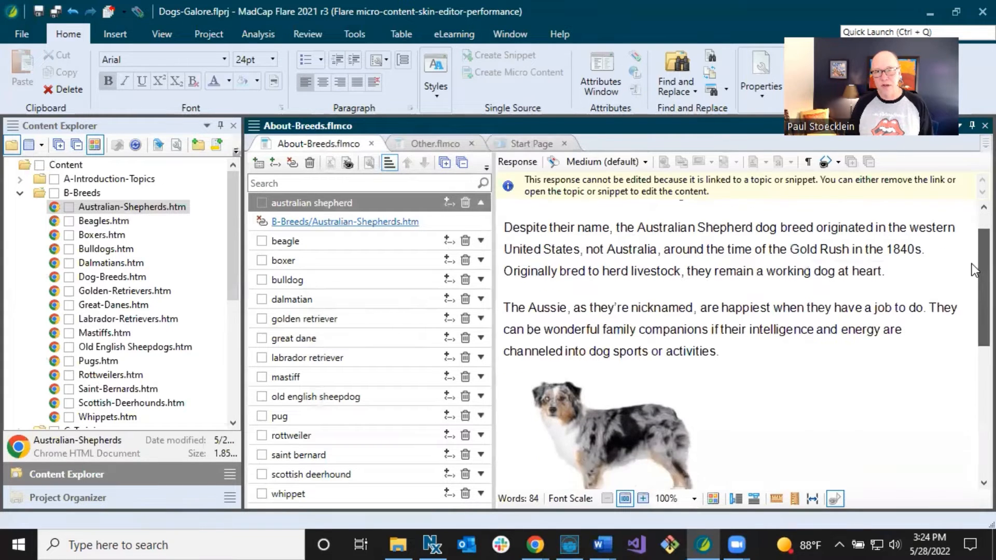
{"action": "scroll", "coordinate": [973, 264], "scroll_direction": "down", "scroll_amount": 2}
{"action": "scroll", "coordinate": [972, 284], "scroll_direction": "up", "scroll_amount": 2}
{"action": "scroll", "coordinate": [972, 242], "scroll_direction": "down", "scroll_amount": 1}
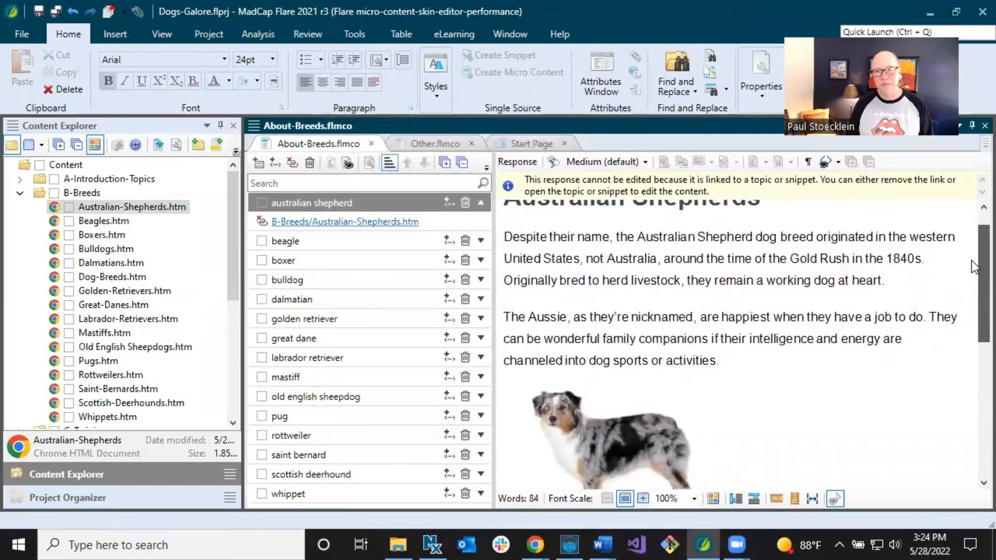
{"action": "scroll", "coordinate": [973, 270], "scroll_direction": "down", "scroll_amount": 1}
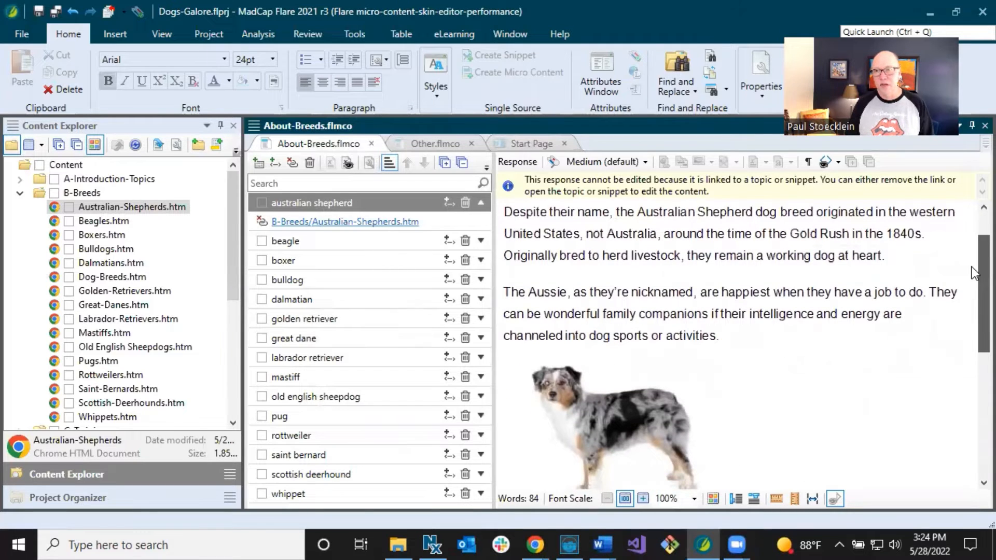
{"action": "scroll", "coordinate": [973, 259], "scroll_direction": "up", "scroll_amount": 2}
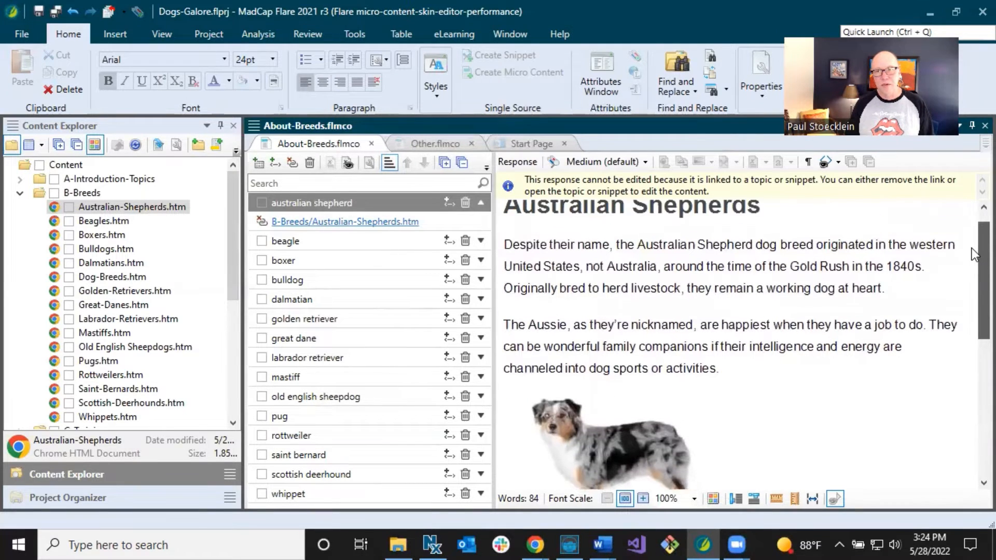
{"action": "scroll", "coordinate": [972, 231], "scroll_direction": "down", "scroll_amount": 1}
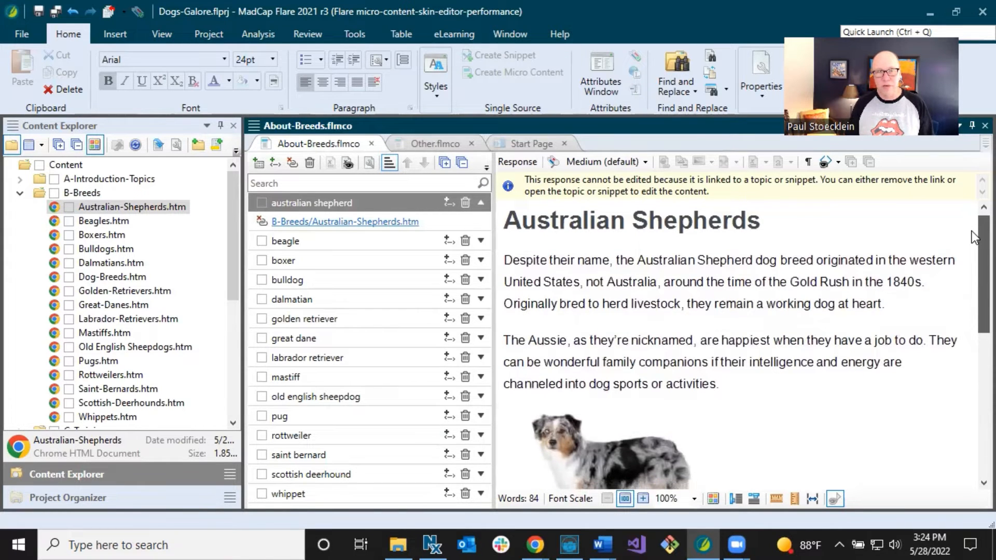
{"action": "scroll", "coordinate": [972, 232], "scroll_direction": "down", "scroll_amount": 5}
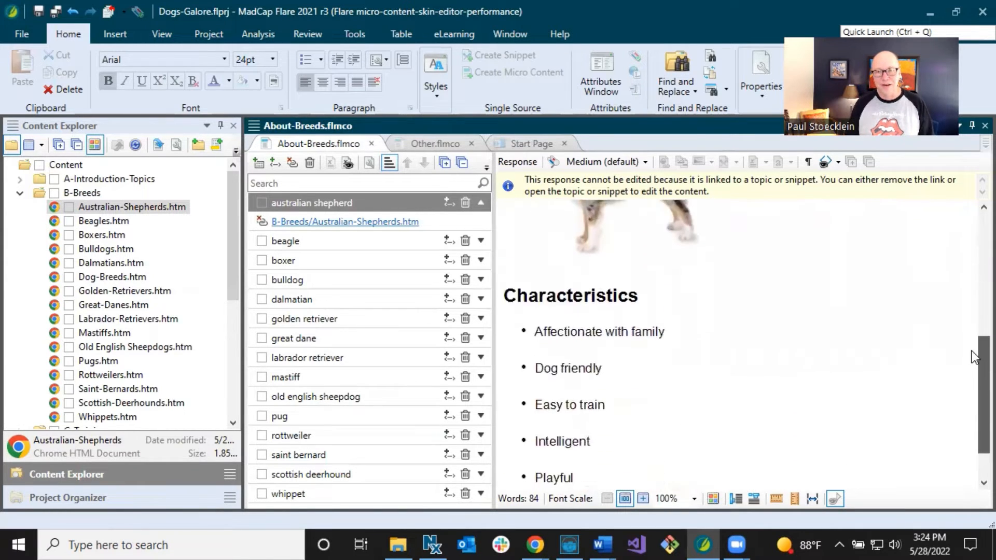
{"action": "scroll", "coordinate": [972, 254], "scroll_direction": "up", "scroll_amount": 5}
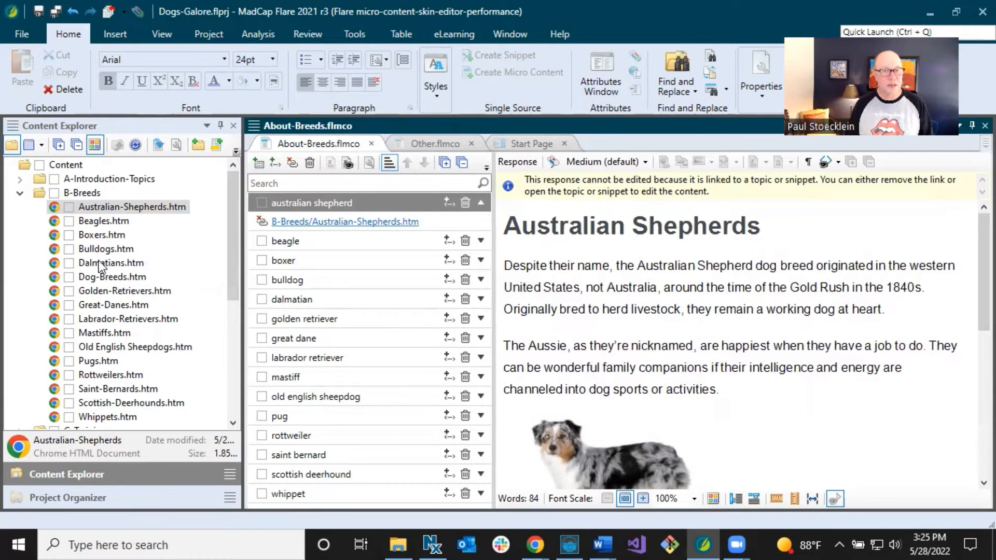
Collapse the B-Breeds and MicroContent folders, expand Snippets, and select Introducing-New-Puppy.flsnp in the Training subfolder.
{"action": "left_click", "coordinate": [20, 194]}
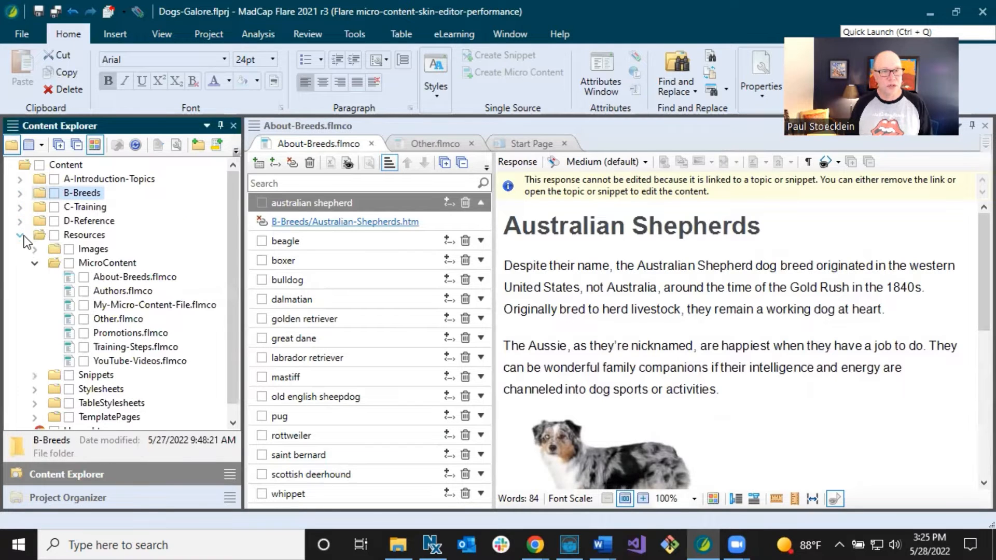
{"action": "left_click", "coordinate": [34, 263]}
{"action": "left_click", "coordinate": [34, 277]}
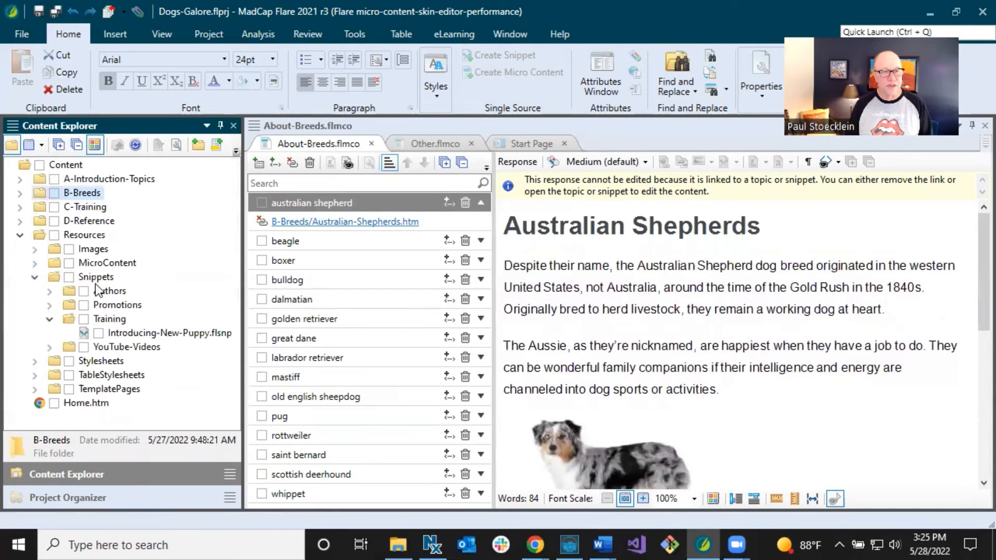
{"action": "left_click", "coordinate": [119, 333]}
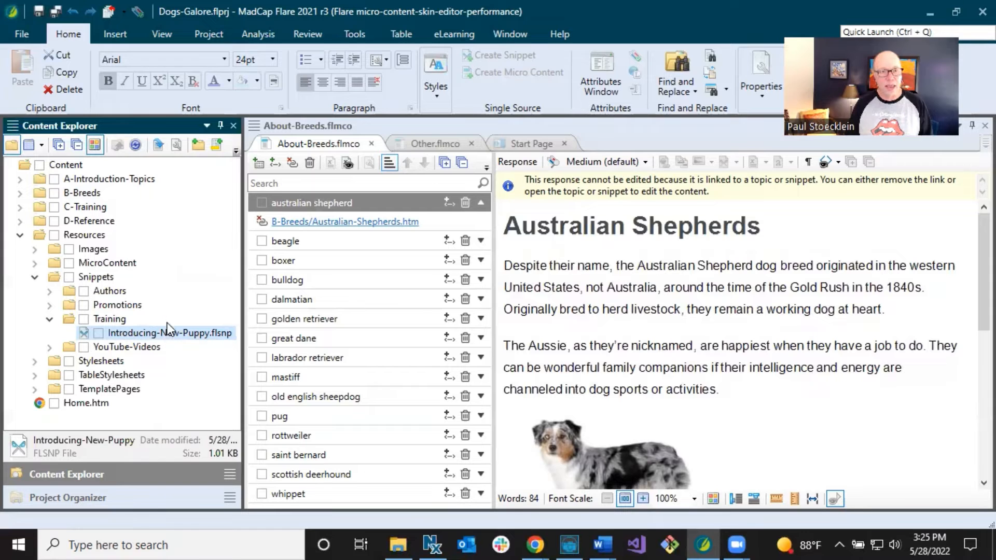
Rename the New Phrase entry in Other.flmco to "new puppy".
{"action": "left_click", "coordinate": [402, 145]}
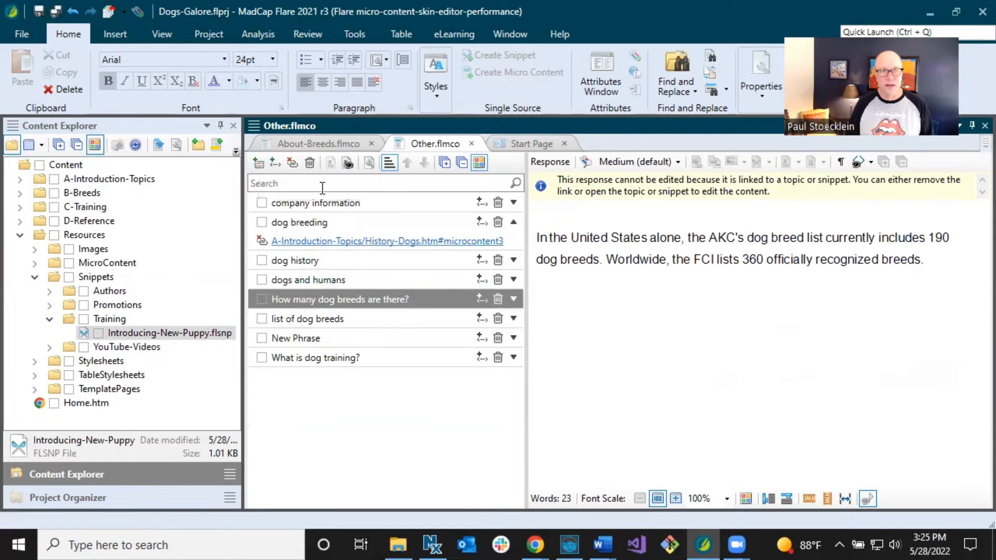
{"action": "left_click", "coordinate": [309, 338]}
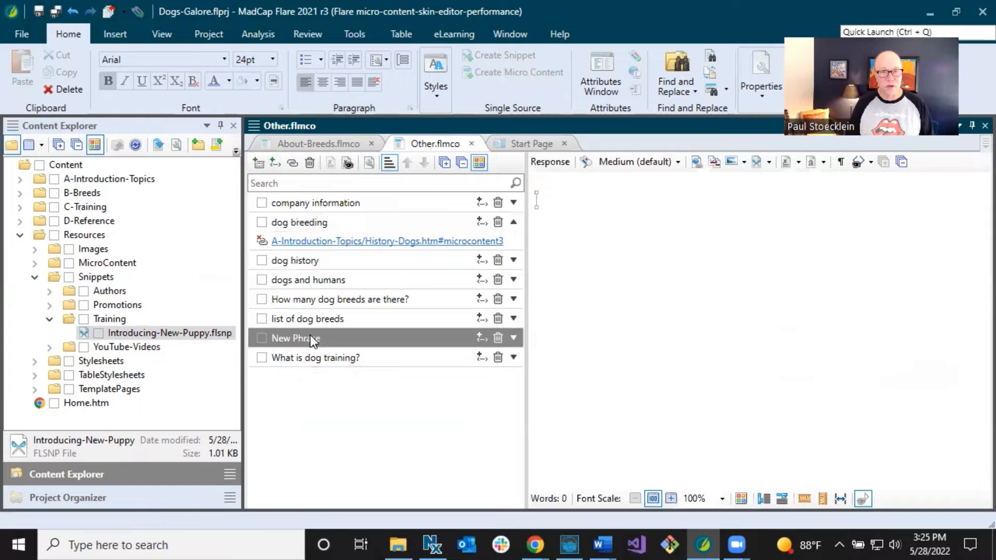
{"action": "left_click", "coordinate": [311, 338]}
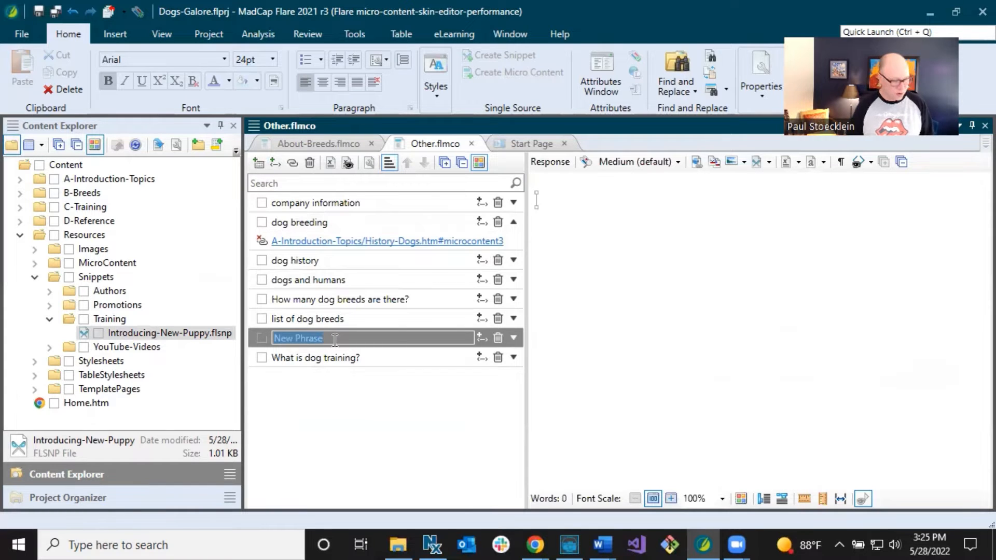
{"action": "type", "text": "new"}
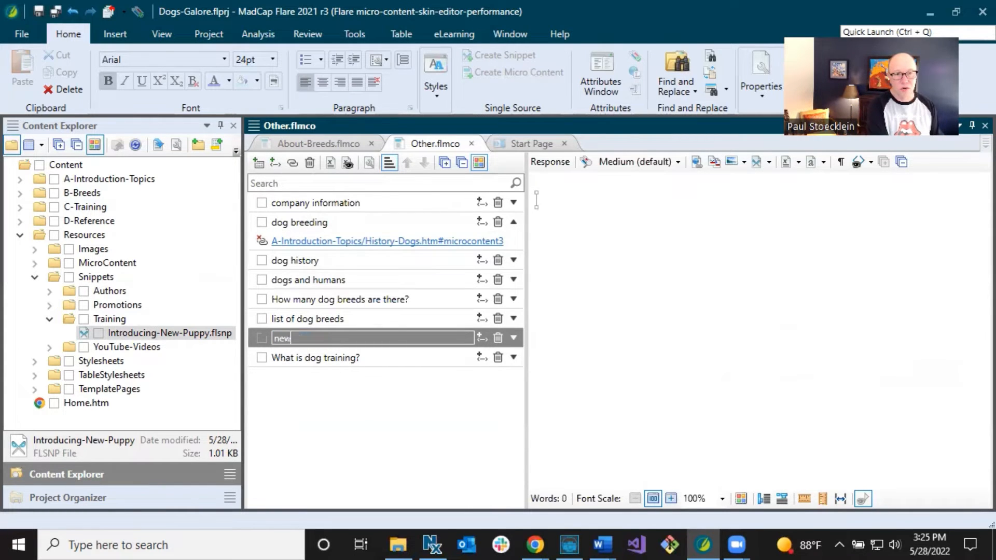
{"action": "type", "text": " puppy"}
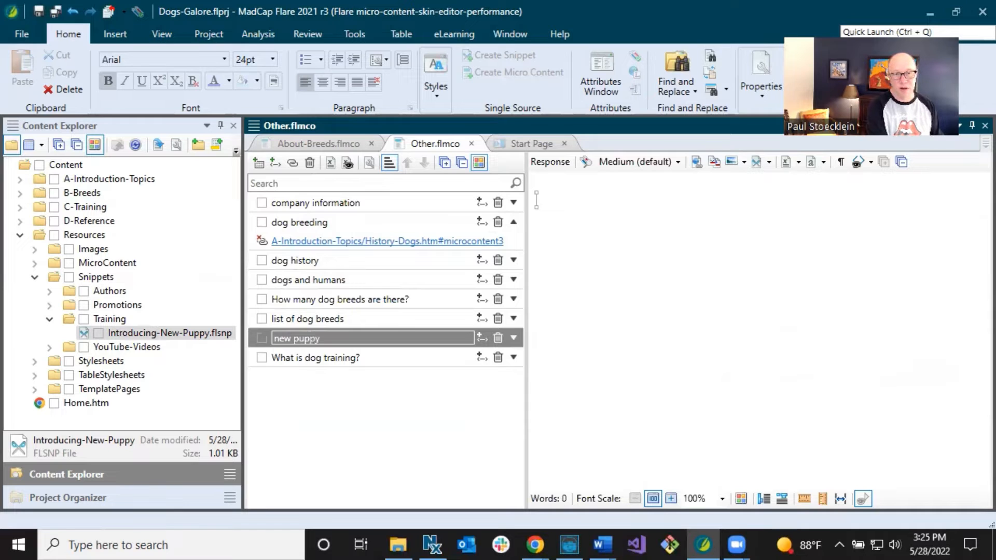
{"action": "key", "text": "Return"}
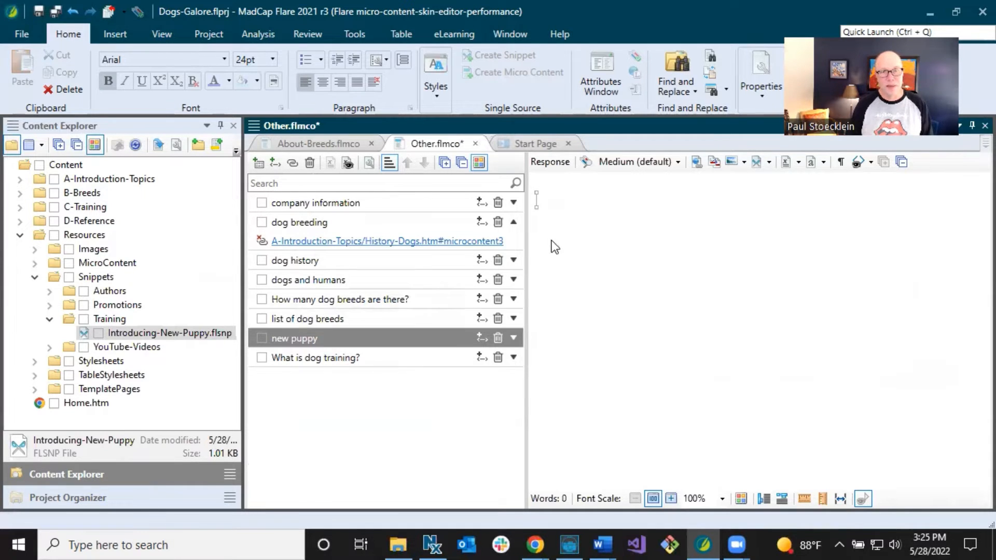
Insert the Introducing-New-Puppy.flsnp snippet into the empty response of the new puppy phrase and look over its content.
{"action": "left_click", "coordinate": [537, 200]}
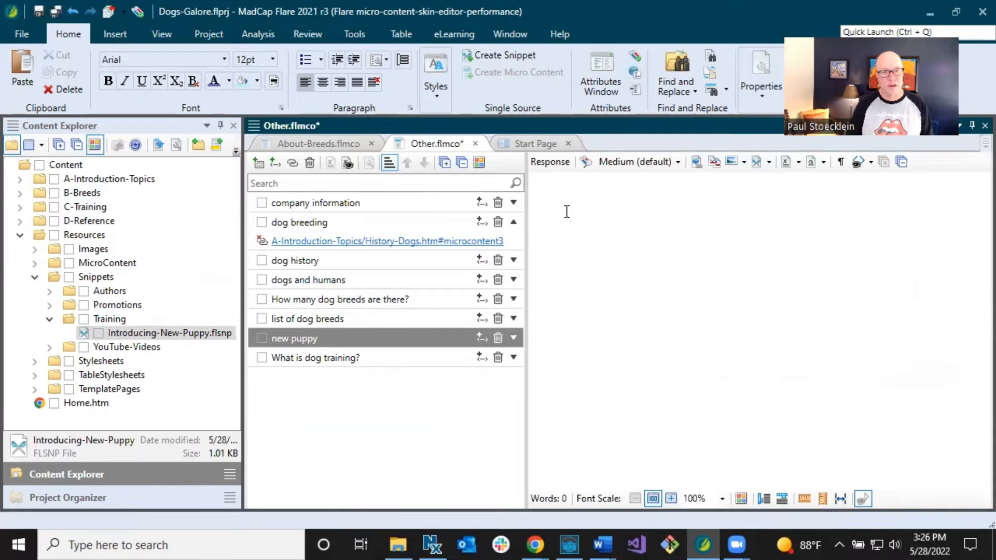
{"action": "left_click_drag", "start_coordinate": [203, 335], "coordinate": [537, 200]}
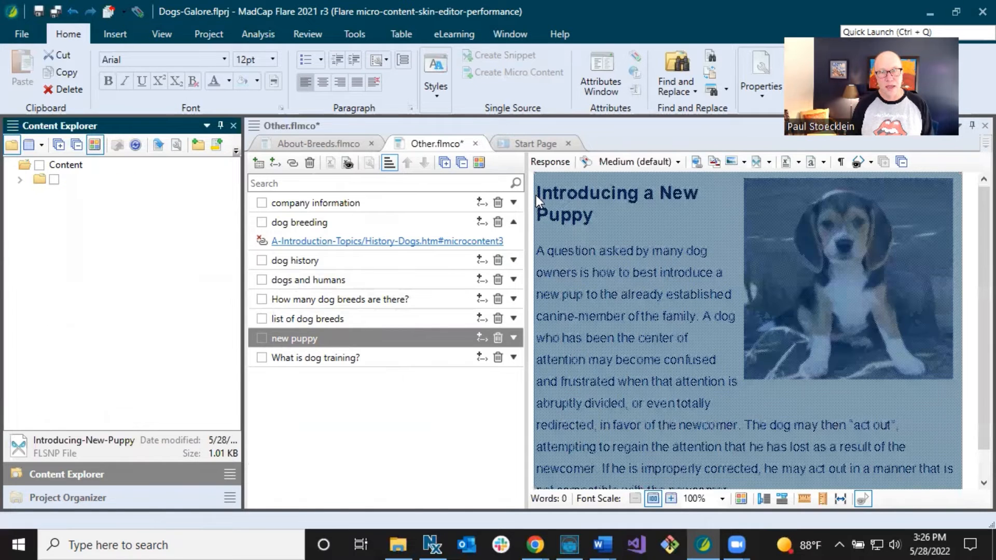
{"action": "scroll", "coordinate": [621, 298], "scroll_direction": "down", "scroll_amount": 1}
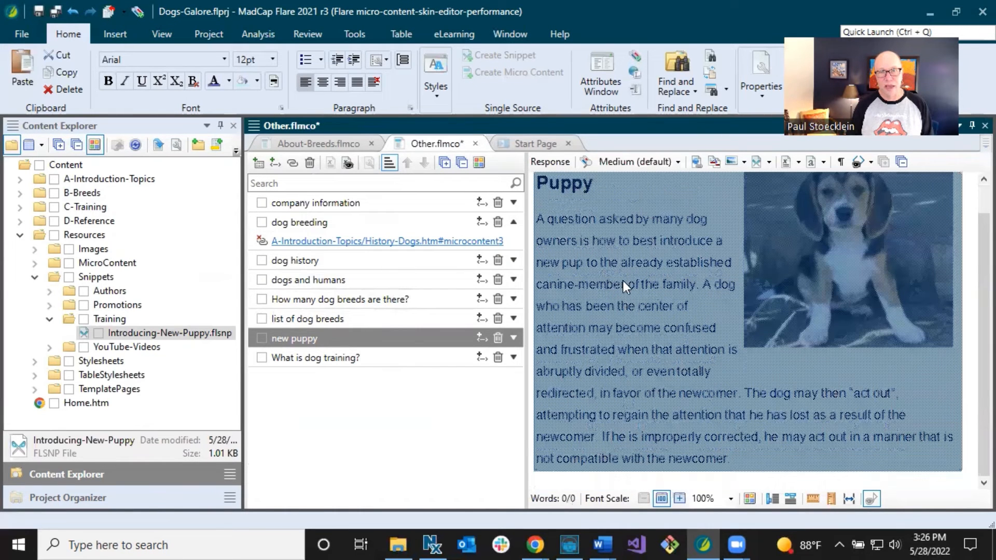
{"action": "scroll", "coordinate": [623, 275], "scroll_direction": "up", "scroll_amount": 1}
{"action": "scroll", "coordinate": [628, 254], "scroll_direction": "down", "scroll_amount": 1}
{"action": "scroll", "coordinate": [631, 254], "scroll_direction": "up", "scroll_amount": 1}
{"action": "left_click", "coordinate": [770, 276]}
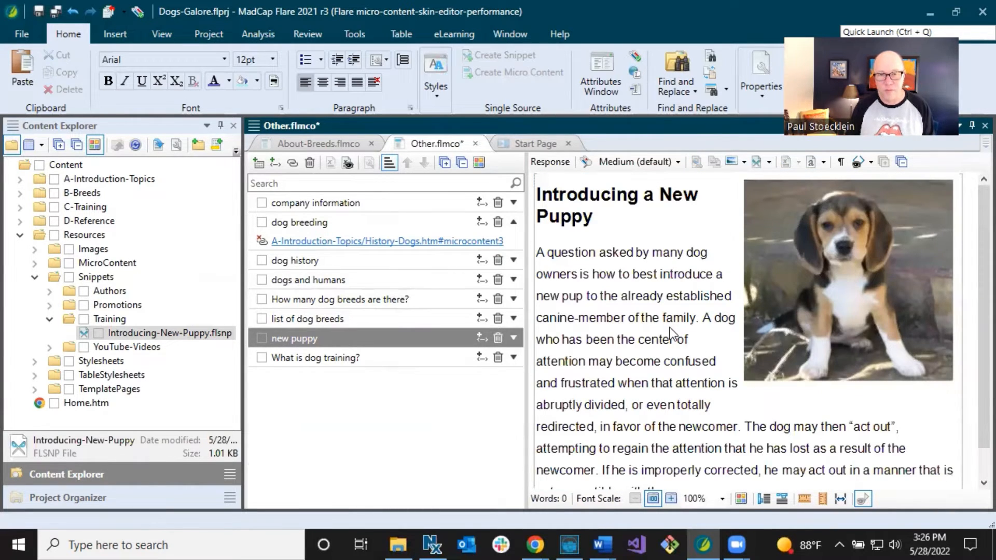
Add the test text "sdfsd" on a new line below the snippet in the response, and undo that text.
{"action": "scroll", "coordinate": [670, 328], "scroll_direction": "down", "scroll_amount": 1}
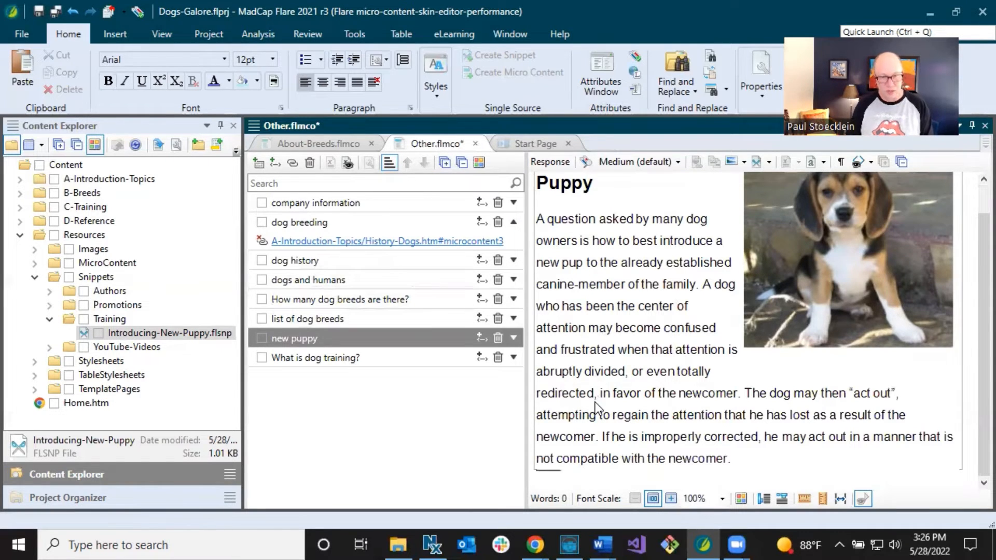
{"action": "key", "text": "Return"}
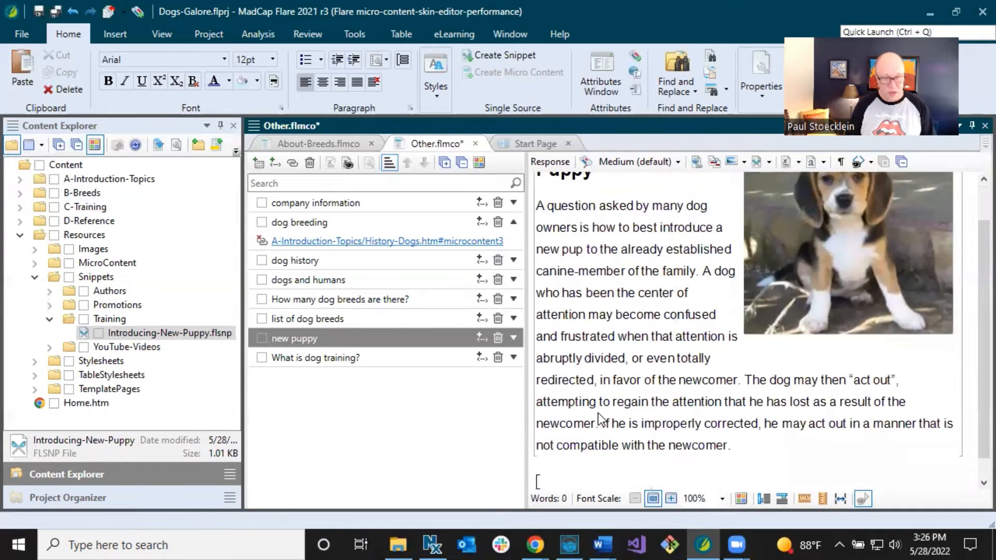
{"action": "type", "text": "sdfsd"}
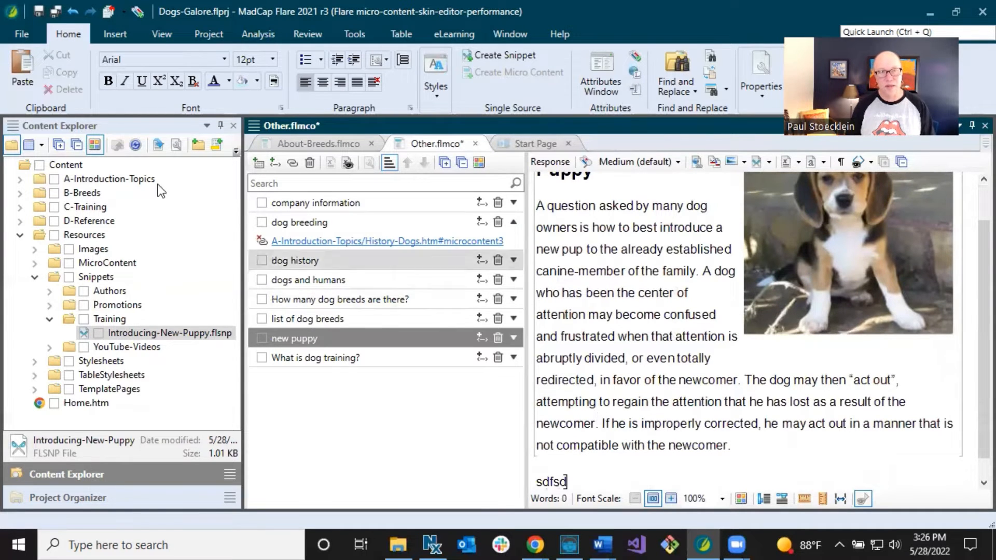
{"action": "left_click", "coordinate": [73, 14]}
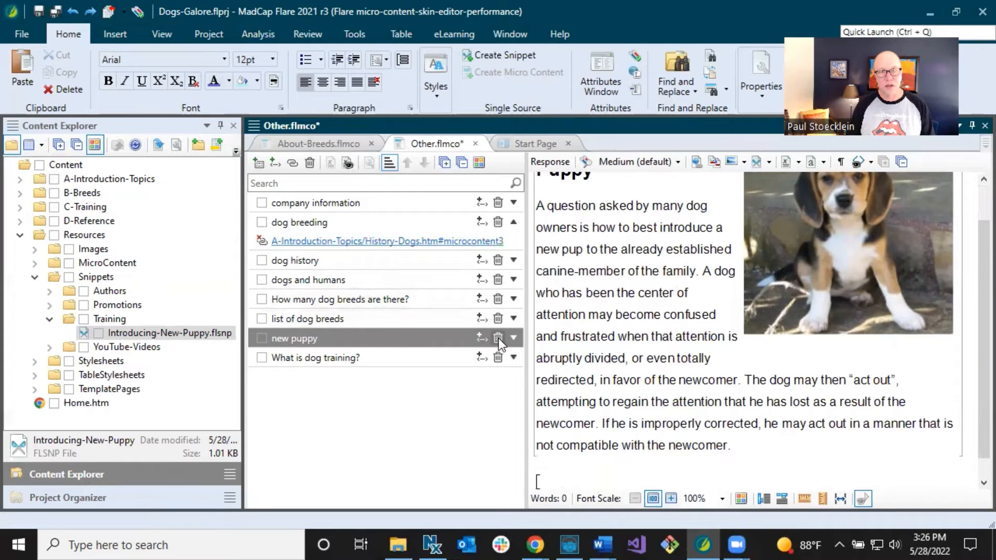
Link the new puppy phrase to Resources/Snippets/Training/Introducing-New-Puppy.flsnp as its response, and save Other.flmco.
{"action": "left_click", "coordinate": [513, 339]}
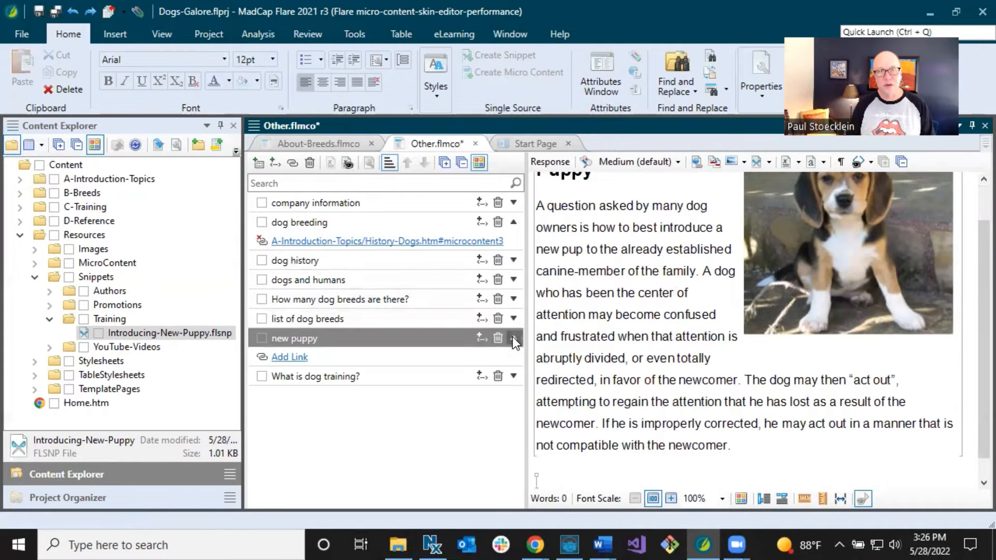
{"action": "left_click", "coordinate": [298, 358]}
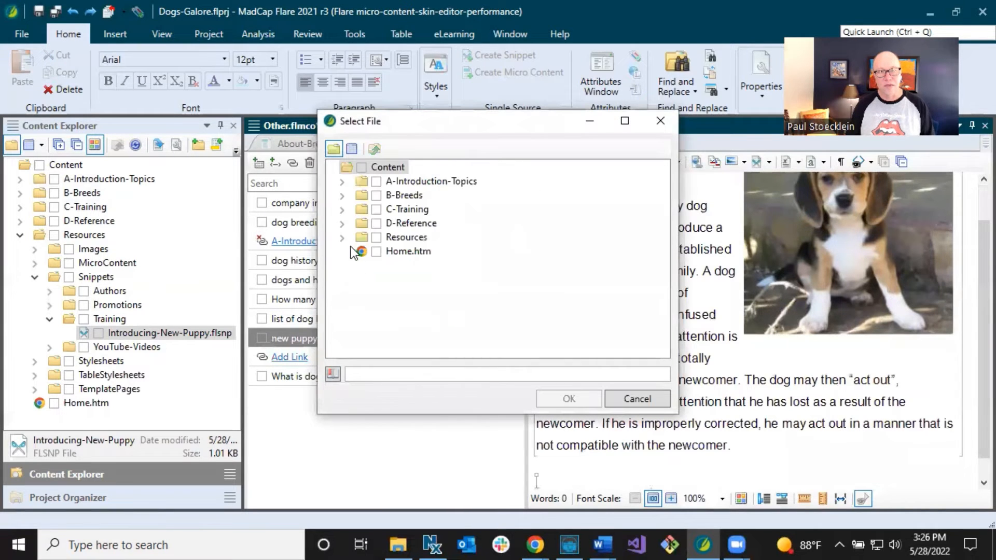
{"action": "left_click", "coordinate": [342, 237]}
{"action": "left_click", "coordinate": [359, 281]}
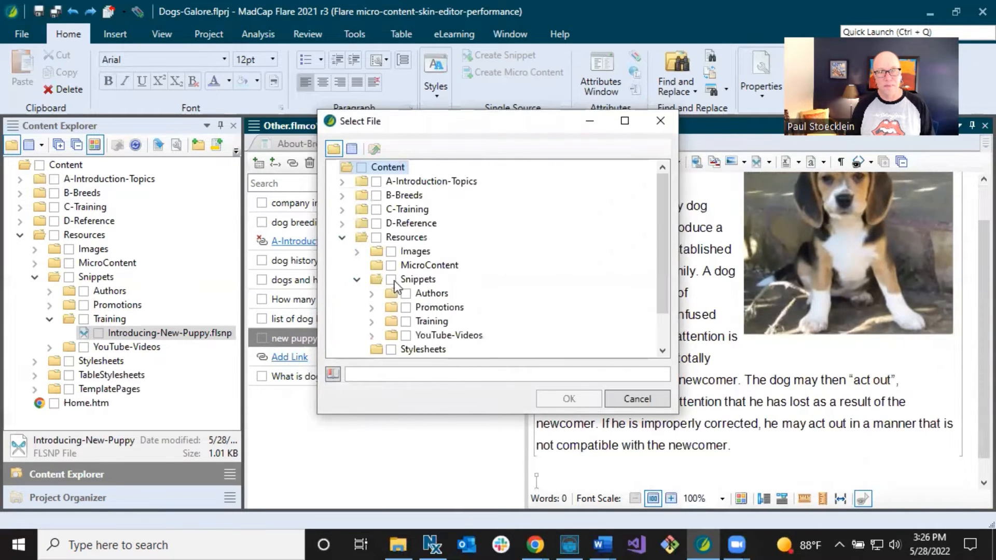
{"action": "left_click", "coordinate": [371, 322]}
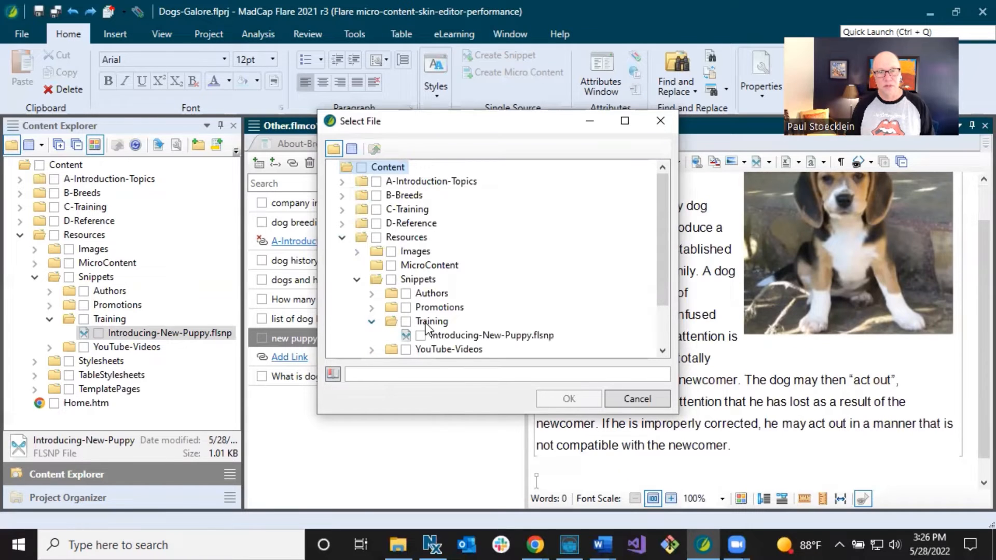
{"action": "double_click", "coordinate": [453, 337]}
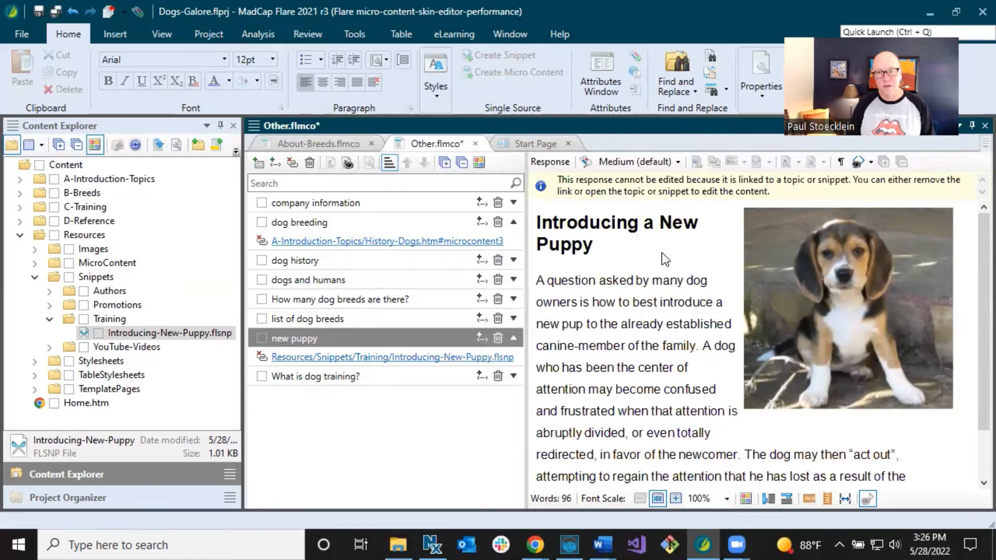
{"action": "scroll", "coordinate": [662, 254], "scroll_direction": "down", "scroll_amount": 2}
{"action": "scroll", "coordinate": [653, 249], "scroll_direction": "up", "scroll_amount": 2}
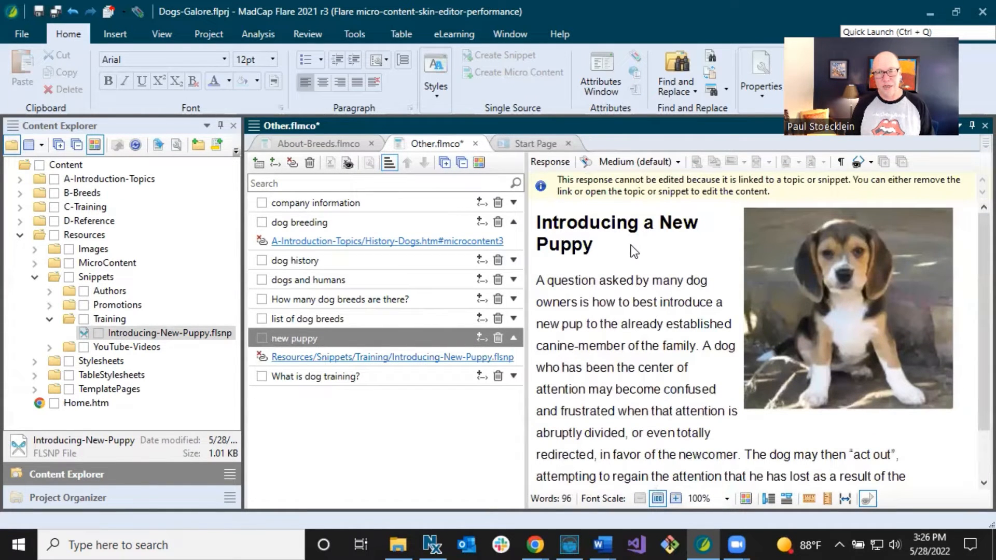
{"action": "scroll", "coordinate": [646, 250], "scroll_direction": "down", "scroll_amount": 2}
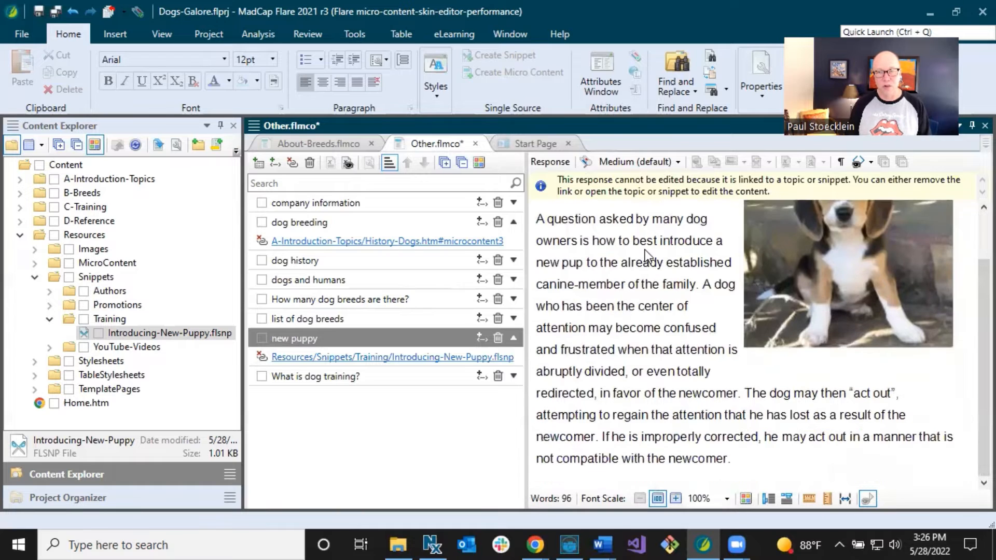
{"action": "scroll", "coordinate": [647, 258], "scroll_direction": "up", "scroll_amount": 2}
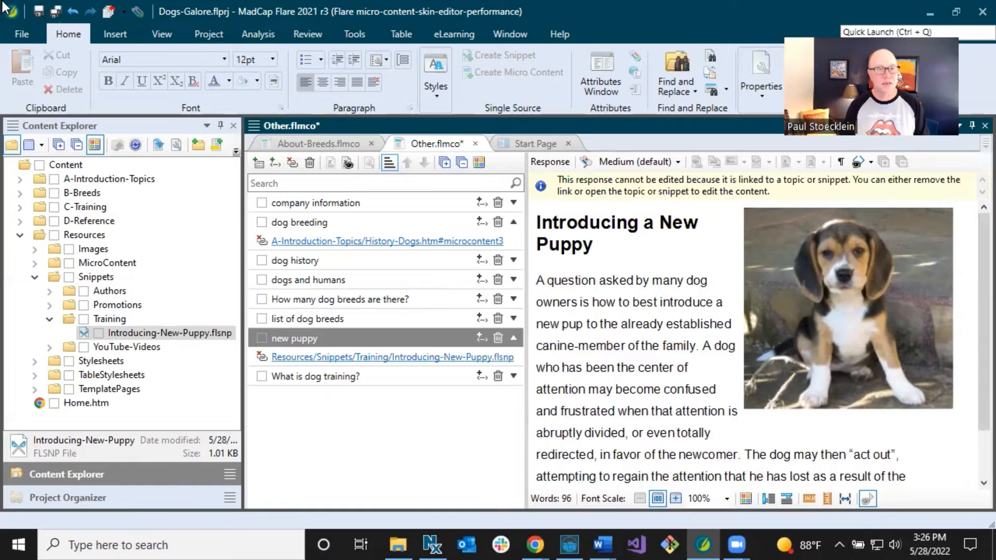
{"action": "left_click", "coordinate": [57, 11]}
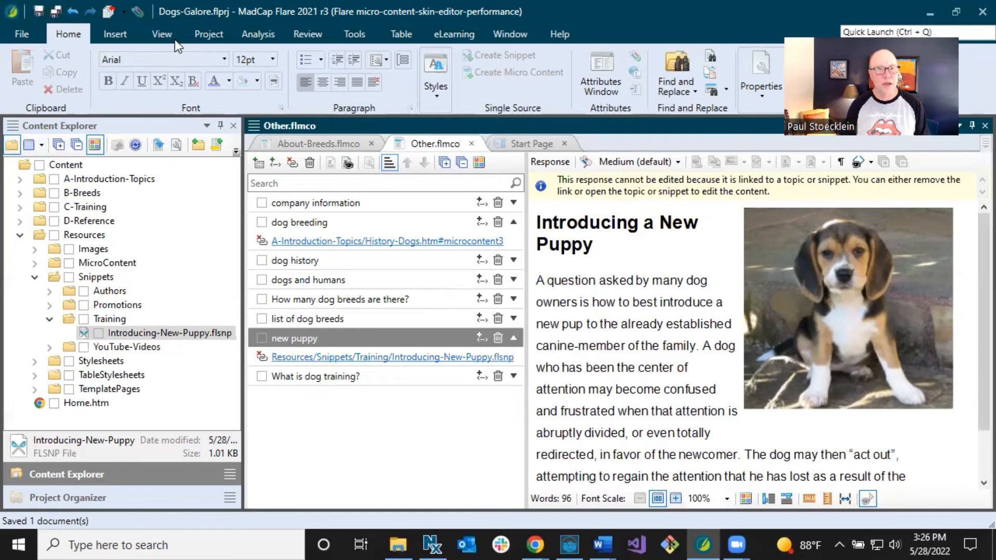
Build the First-HTML5-Target output of the project.
{"action": "left_click", "coordinate": [204, 33]}
{"action": "left_click", "coordinate": [117, 89]}
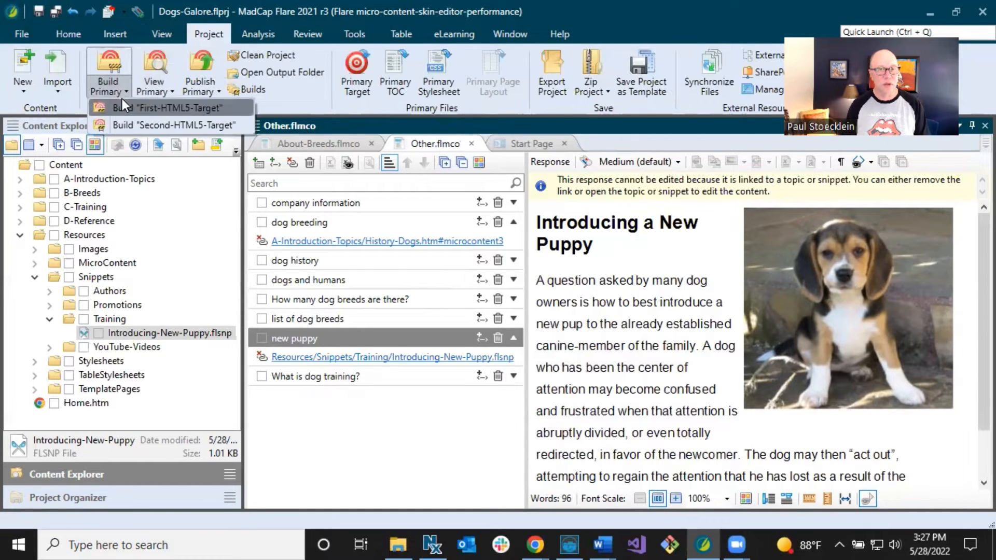
{"action": "left_click", "coordinate": [124, 104]}
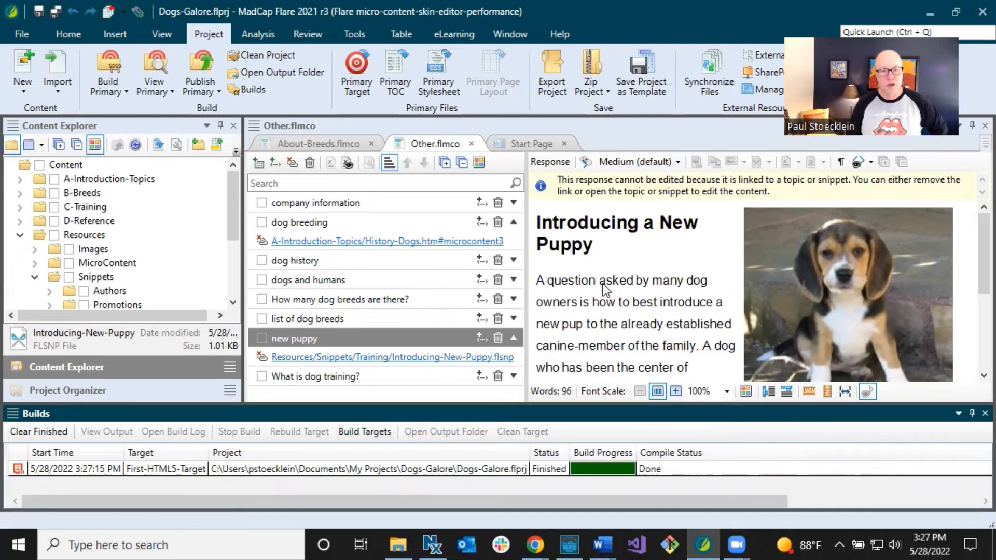
Open the built First-HTML5-Target output in a maximized browser window and place the cursor in the home page search field.
{"action": "left_click", "coordinate": [477, 468]}
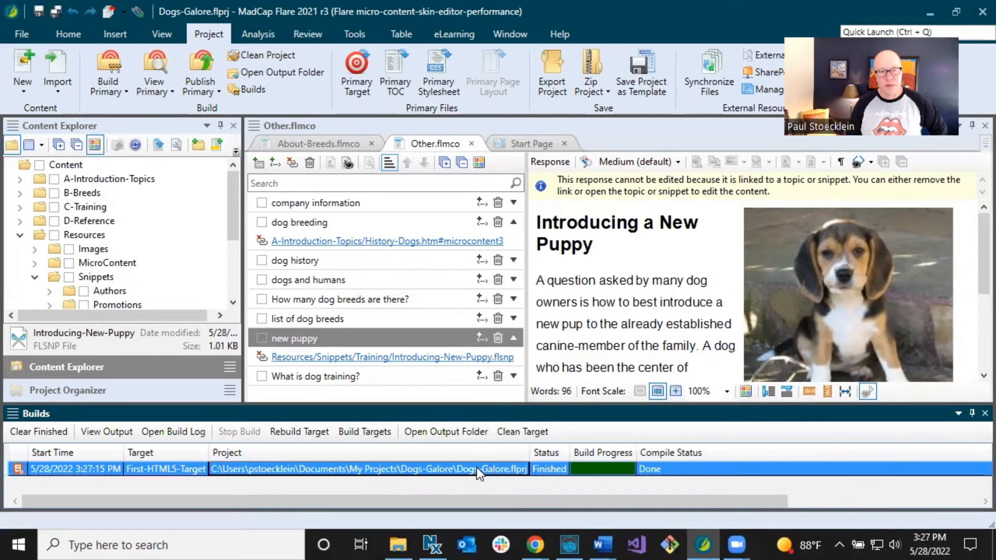
{"action": "double_click", "coordinate": [478, 468]}
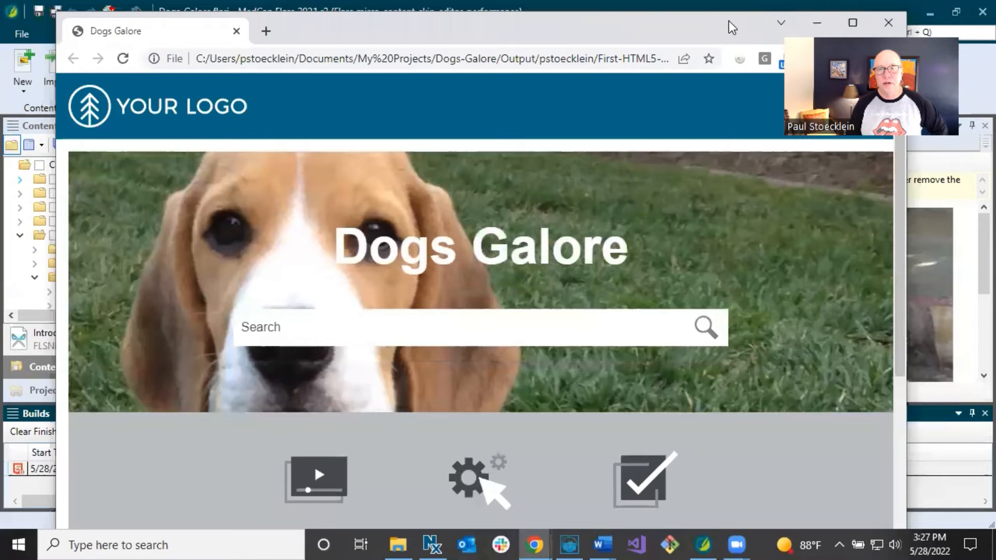
{"action": "left_click_drag", "start_coordinate": [721, 30], "coordinate": [657, 162]}
{"action": "left_click", "coordinate": [788, 154]}
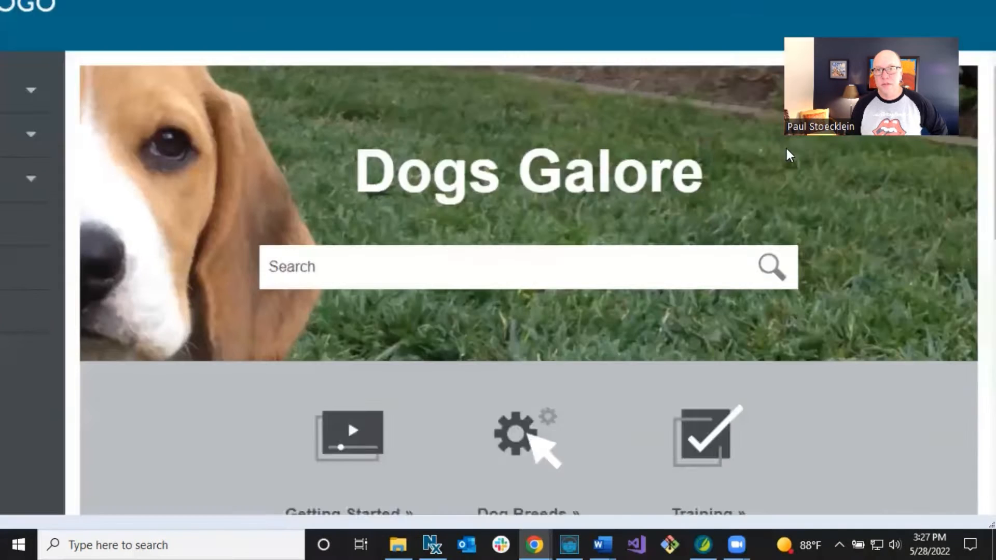
{"action": "left_click", "coordinate": [420, 319]}
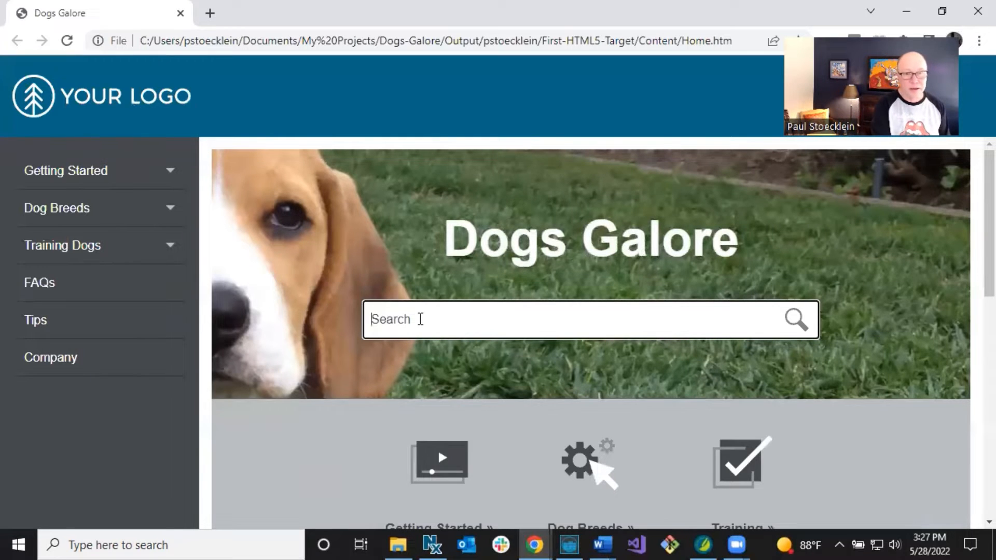
{"action": "type", "text": "australia"}
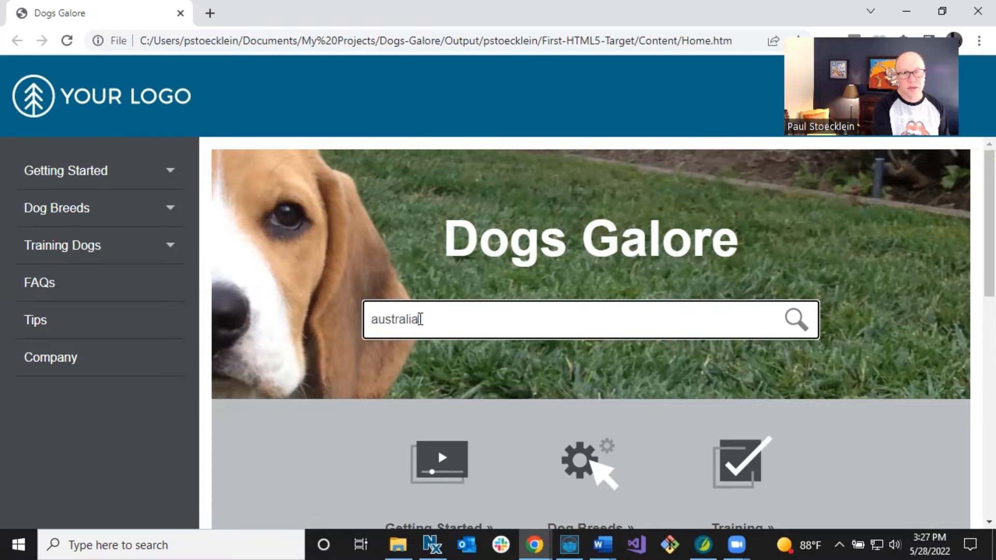
{"action": "key", "text": "BackSpace"}
{"action": "key", "text": "BackSpace"}
{"action": "key", "text": "BackSpace"}
{"action": "key", "text": "BackSpace"}
{"action": "key", "text": "BackSpace"}
{"action": "key", "text": "BackSpace"}
{"action": "key", "text": "BackSpace"}
{"action": "key", "text": "BackSpace"}
{"action": "key", "text": "BackSpace"}
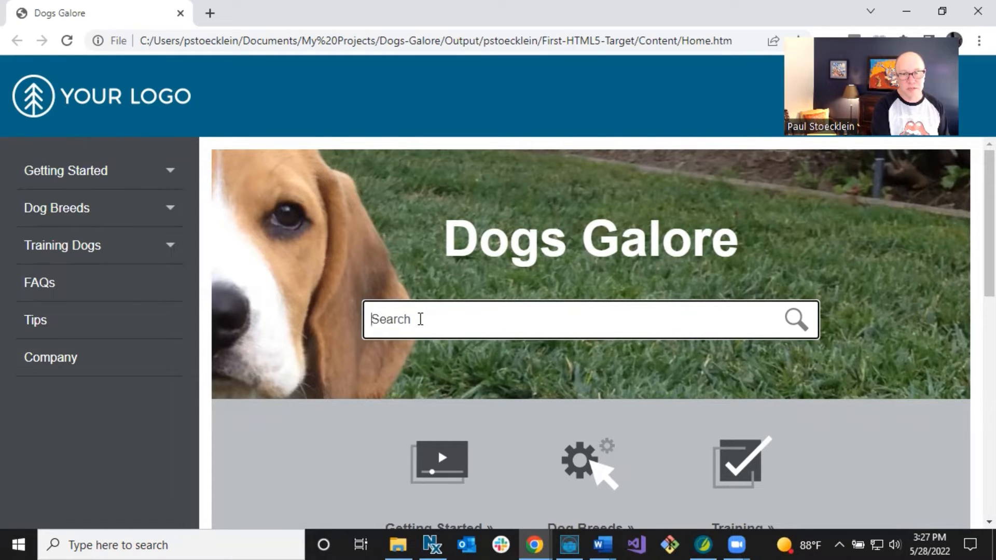
Search the Dogs Galore output for "shepherd" from the home page.
{"action": "type", "text": "shed"}
{"action": "key", "text": "BackSpace"}
{"action": "type", "text": "p"}
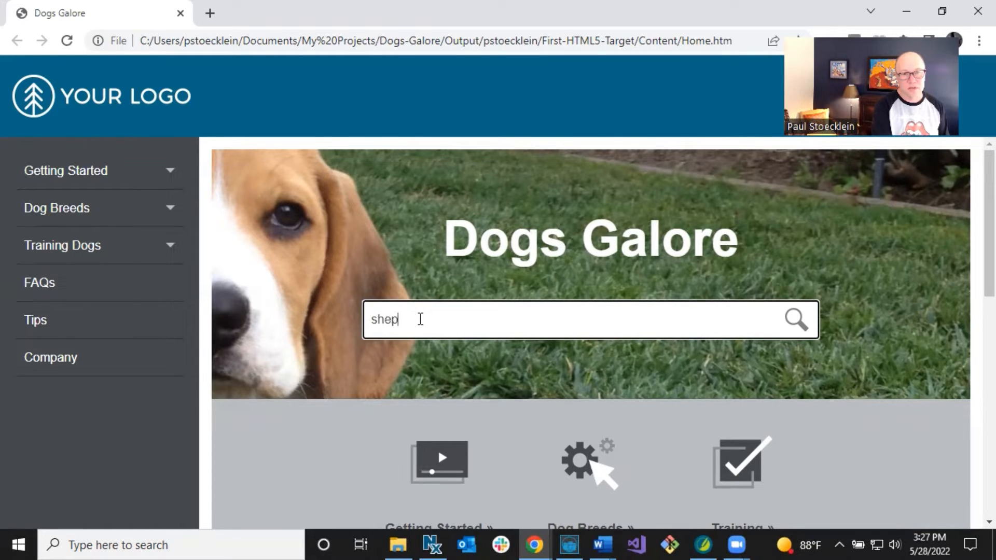
{"action": "type", "text": "herd"}
{"action": "key", "text": "Return"}
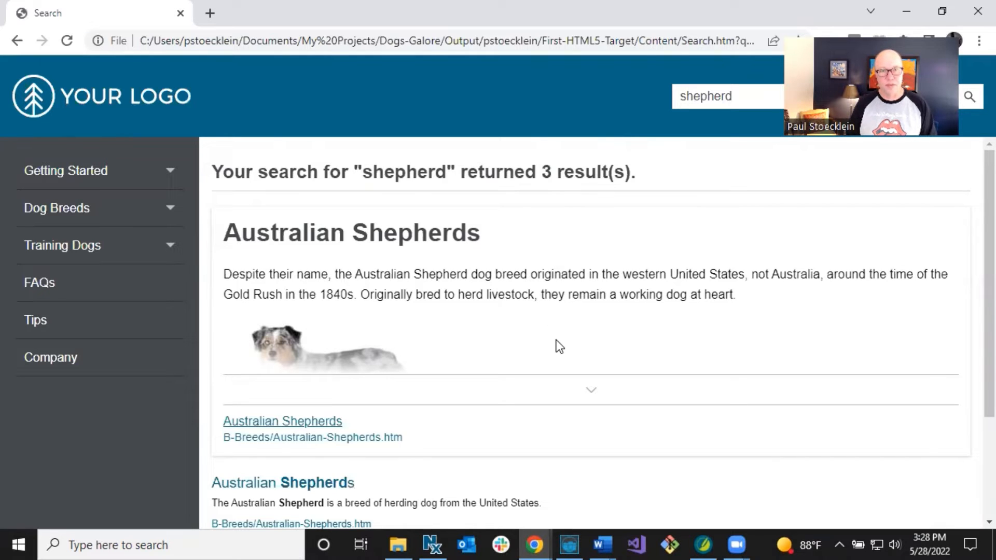
Expand and collapse the Australian Shepherds micro content response in the search results and review its full content.
{"action": "left_click", "coordinate": [591, 390]}
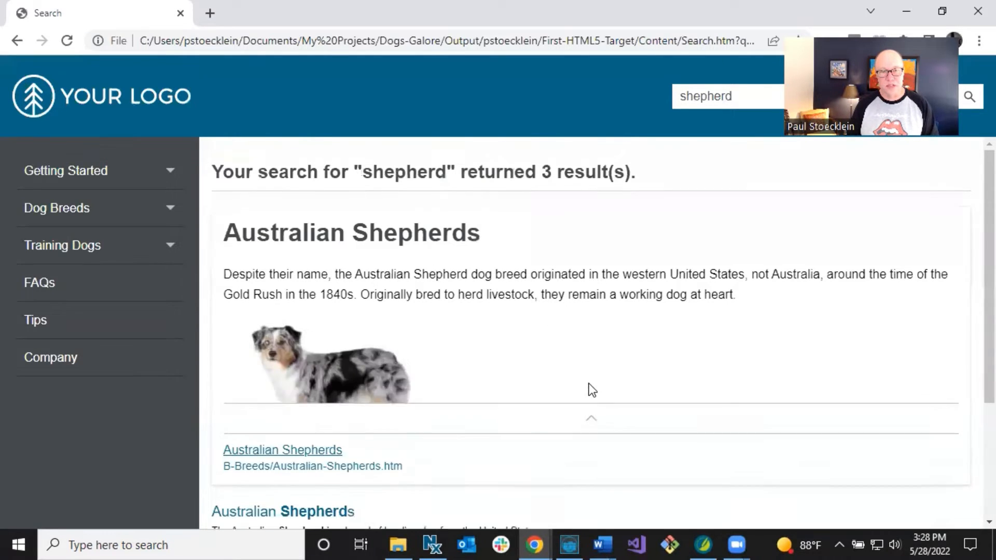
{"action": "scroll", "coordinate": [592, 384], "scroll_direction": "down", "scroll_amount": 6}
{"action": "scroll", "coordinate": [591, 381], "scroll_direction": "up", "scroll_amount": 5}
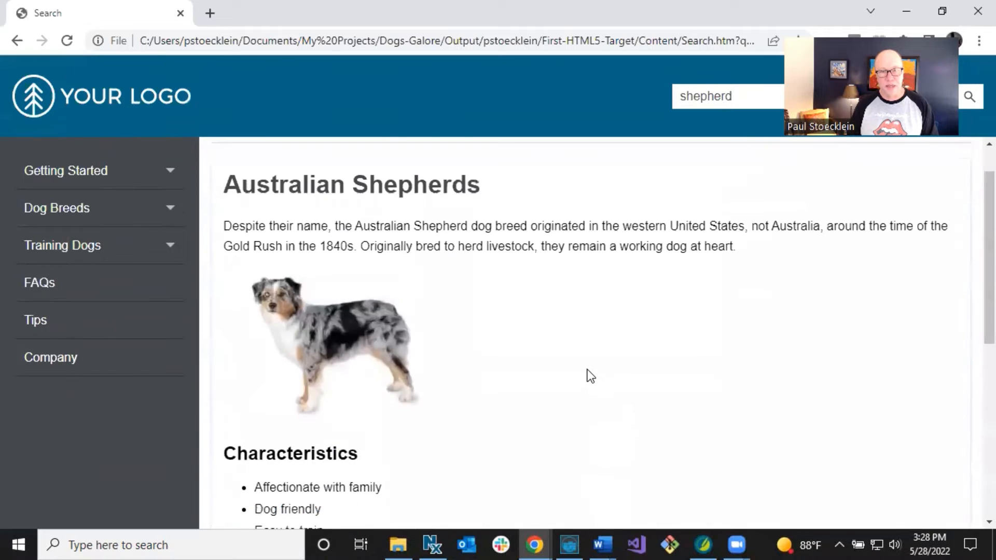
{"action": "scroll", "coordinate": [587, 369], "scroll_direction": "down", "scroll_amount": 4}
{"action": "left_click", "coordinate": [592, 400]}
{"action": "scroll", "coordinate": [590, 332], "scroll_direction": "up", "scroll_amount": 3}
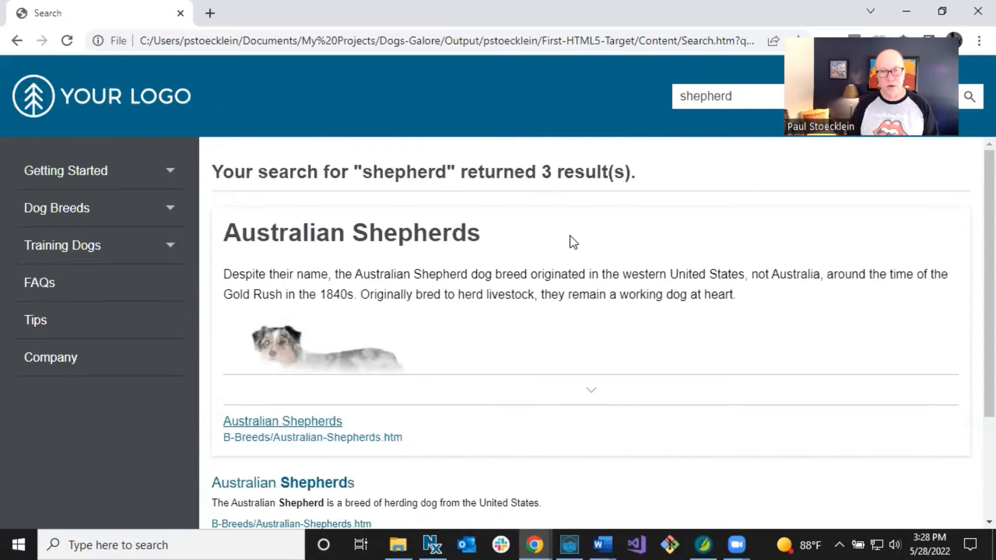
{"action": "left_click", "coordinate": [594, 395]}
{"action": "scroll", "coordinate": [592, 391], "scroll_direction": "down", "scroll_amount": 6}
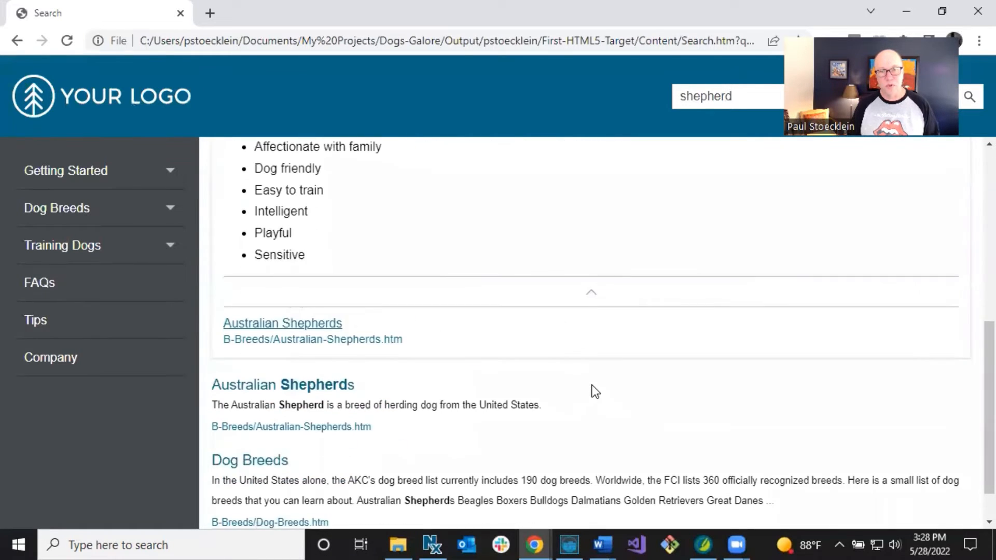
{"action": "left_click", "coordinate": [593, 305]}
{"action": "scroll", "coordinate": [608, 326], "scroll_direction": "up", "scroll_amount": 2}
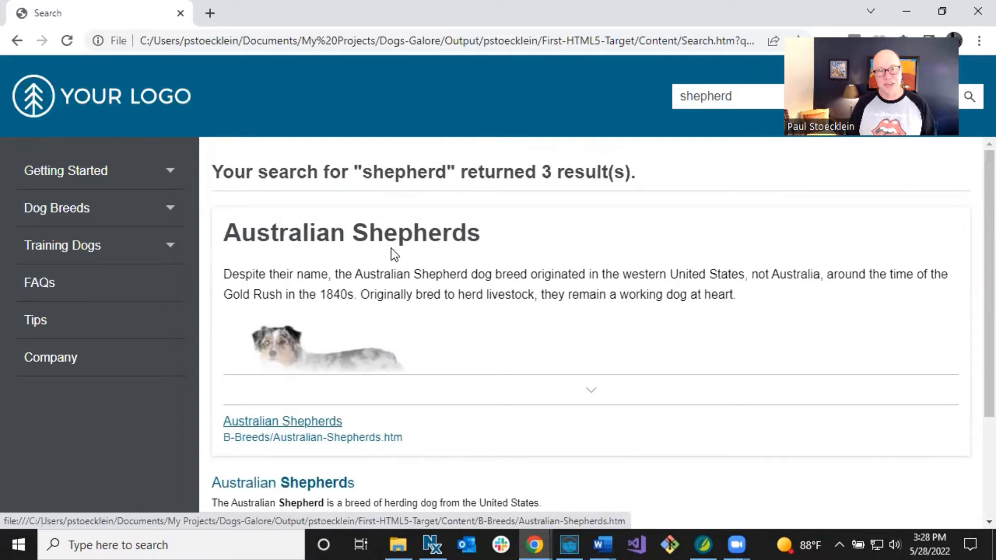
Open the Australian Shepherds topic from the link below the micro content response and read through it.
{"action": "left_click", "coordinate": [330, 423]}
{"action": "scroll", "coordinate": [424, 349], "scroll_direction": "down", "scroll_amount": 5}
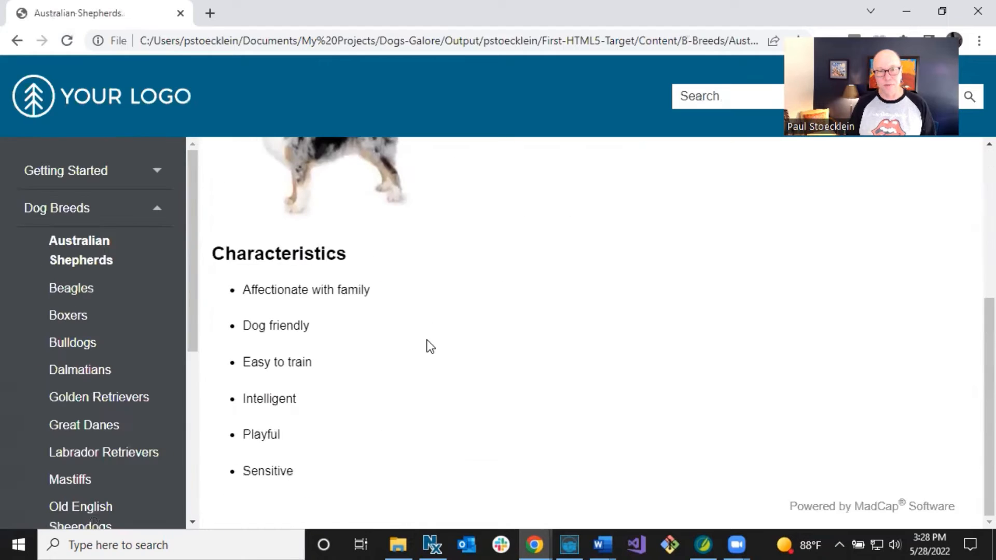
{"action": "scroll", "coordinate": [427, 346], "scroll_direction": "up", "scroll_amount": 5}
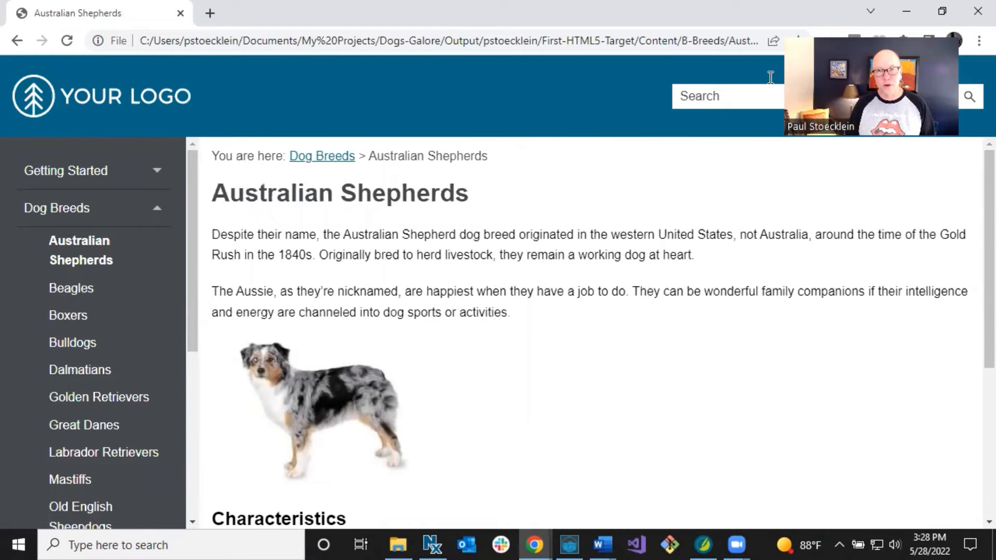
Search the output for "new puppy" and expand and collapse the Introducing a New Puppy micro content response.
{"action": "left_click", "coordinate": [739, 95]}
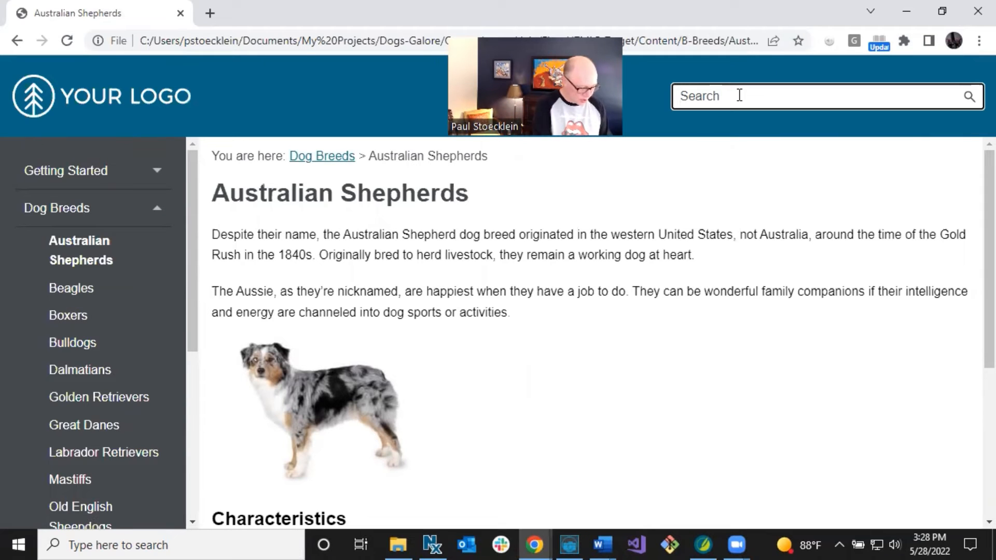
{"action": "type", "text": "new puppy"}
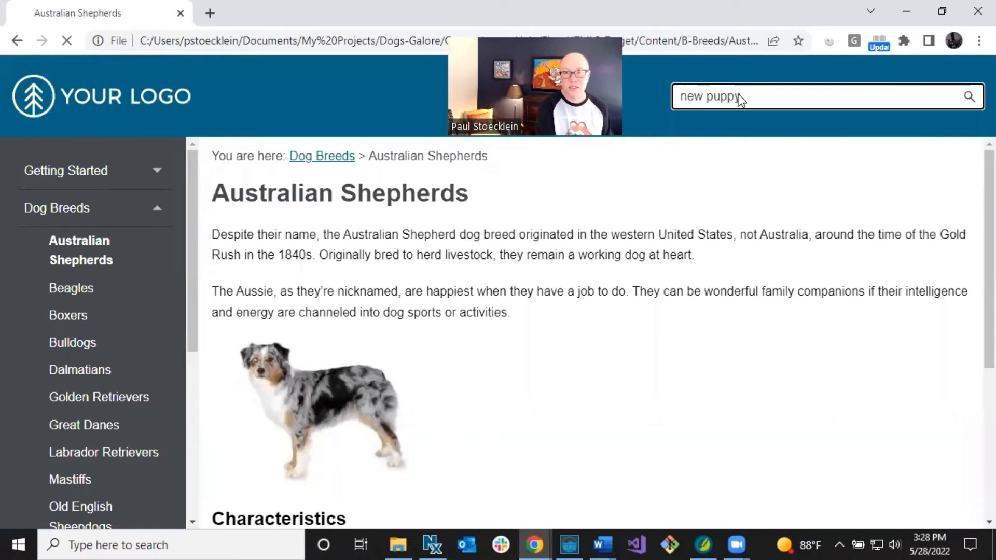
{"action": "key", "text": "Return"}
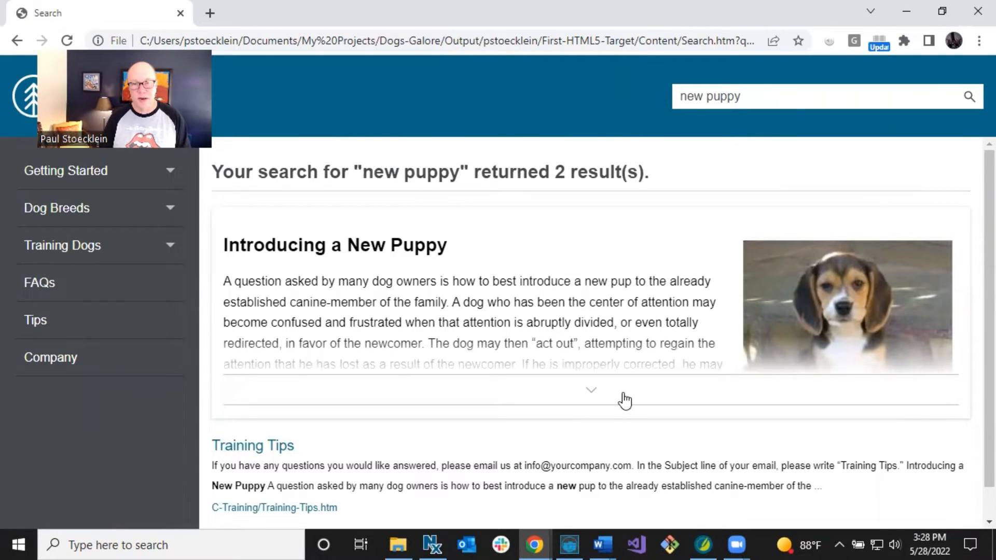
{"action": "left_click", "coordinate": [597, 398]}
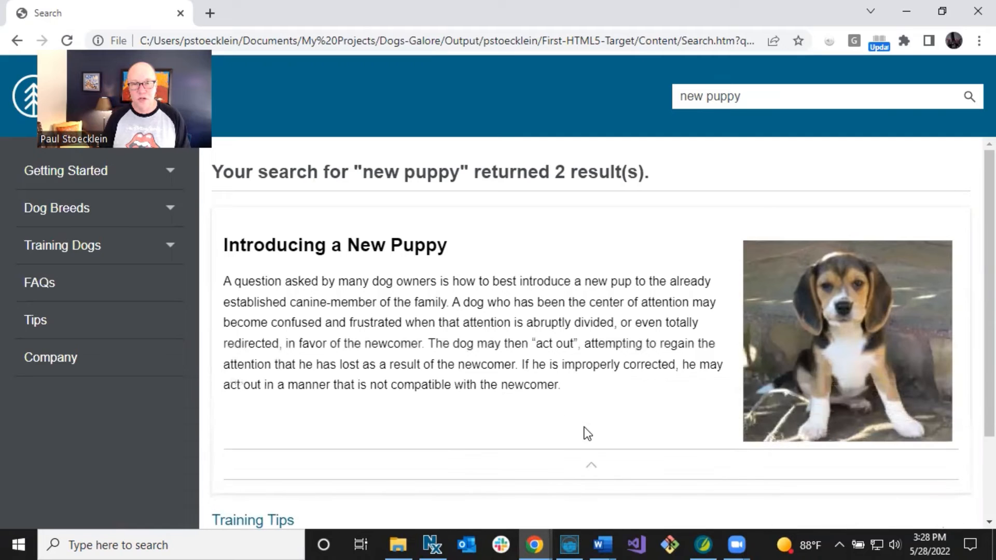
{"action": "left_click", "coordinate": [593, 465]}
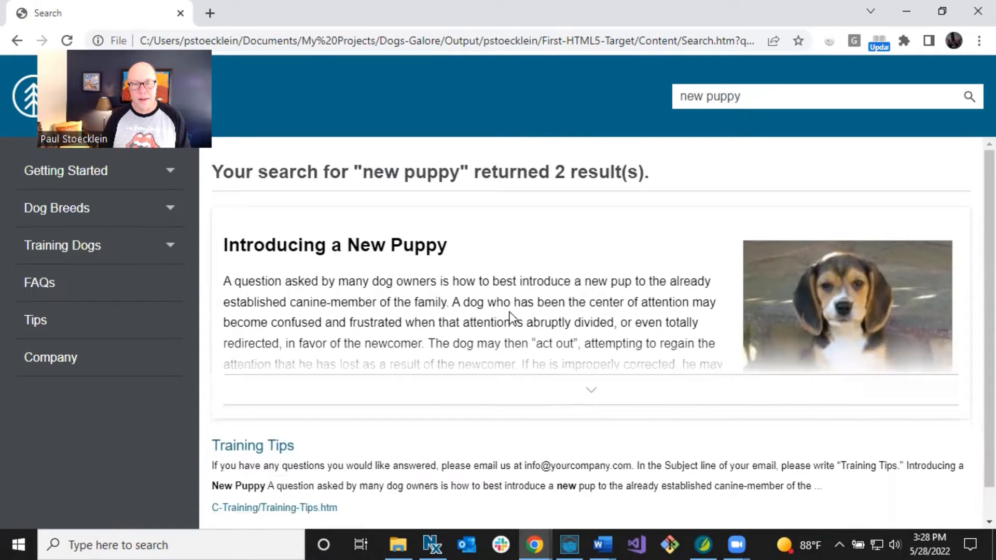
{"action": "left_click", "coordinate": [585, 393]}
{"action": "left_click", "coordinate": [586, 466]}
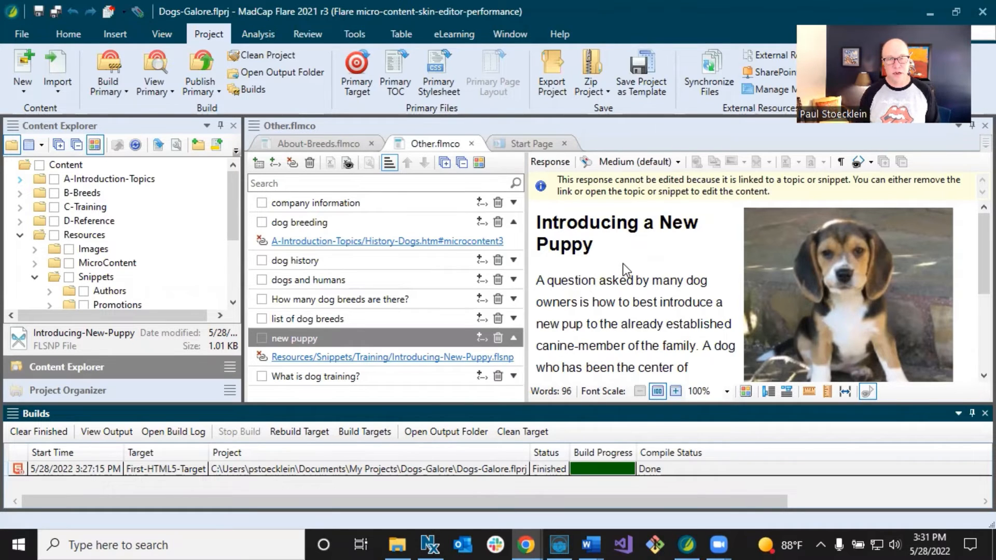
In MadCap Flare, open the snippet linked to the new puppy response in Other.flmco, view it and close it.
{"action": "right_click", "coordinate": [624, 264]}
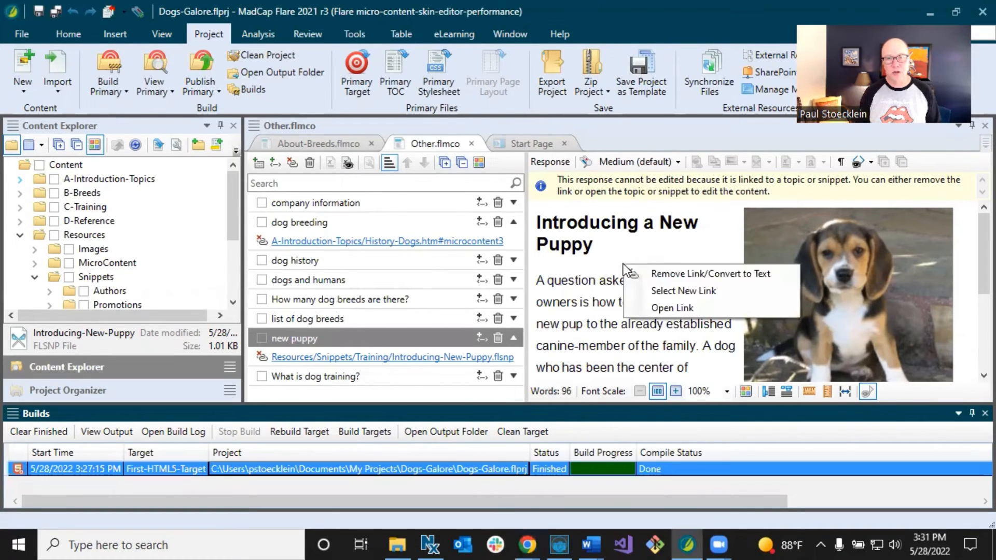
{"action": "left_click", "coordinate": [666, 307]}
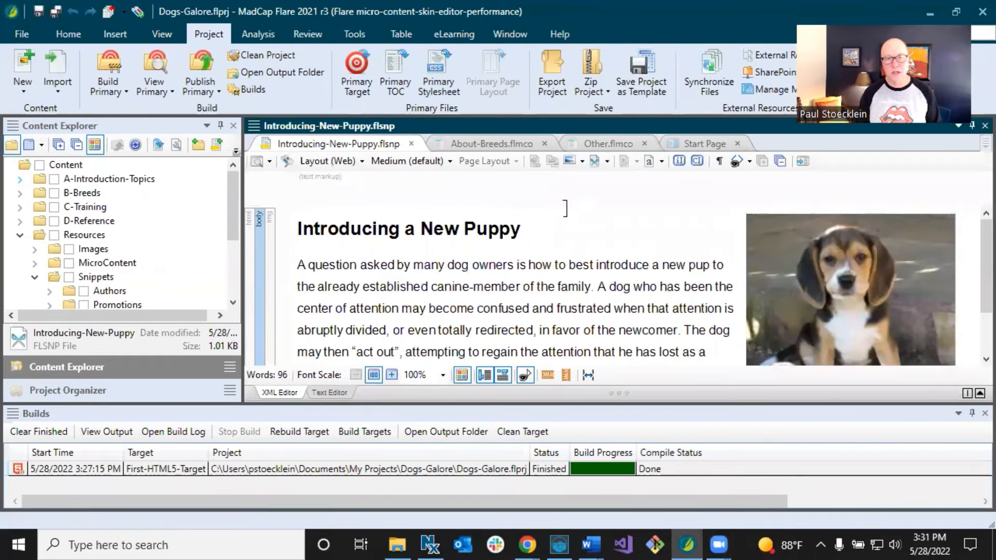
{"action": "left_click", "coordinate": [411, 143]}
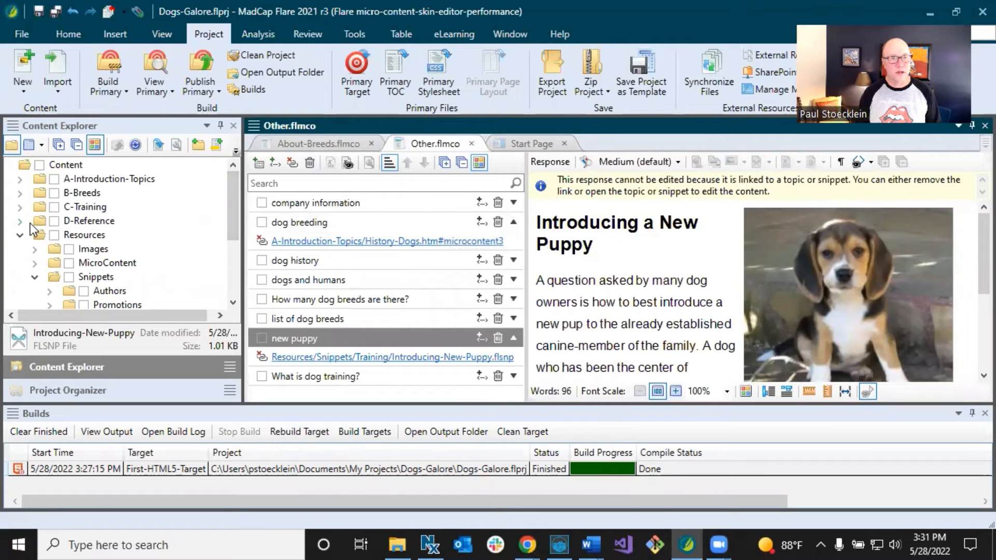
Open the Training-Tips.htm topic from the C-Training folder and auto-hide the Builds pane to enlarge the editor.
{"action": "left_click", "coordinate": [22, 207]}
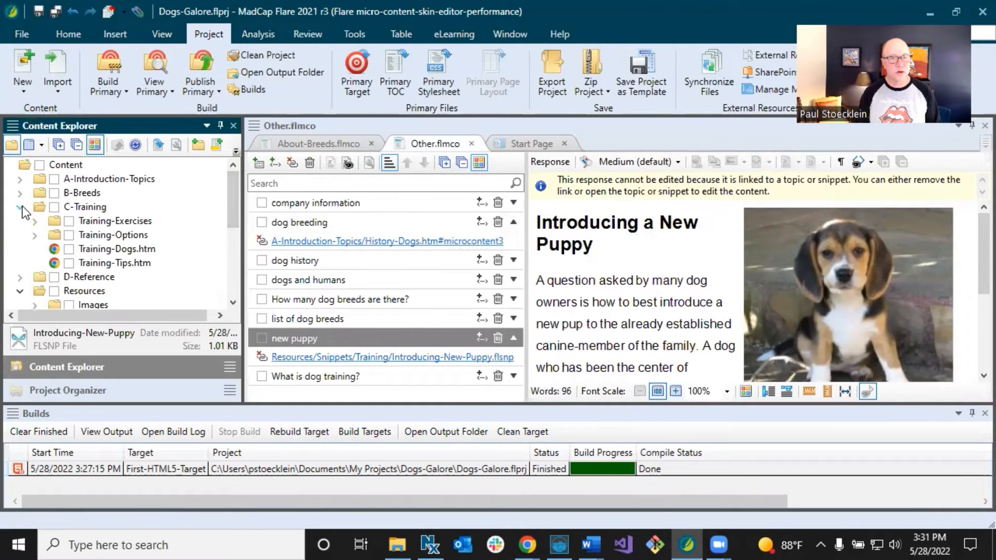
{"action": "double_click", "coordinate": [115, 263]}
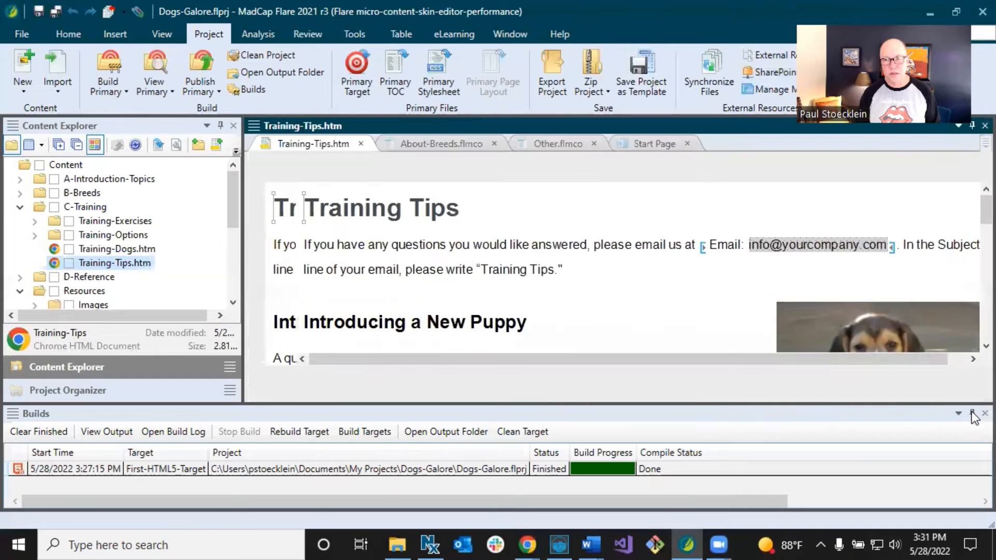
{"action": "left_click", "coordinate": [972, 413]}
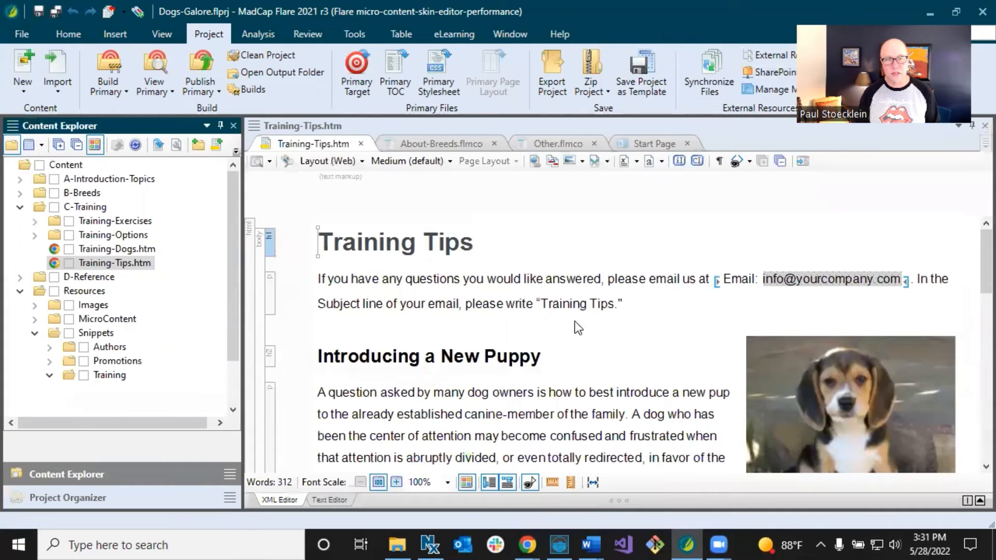
Examine the Introducing a New Puppy and Dog Play sections in Training-Tips.htm as sources for micro content.
{"action": "left_click", "coordinate": [361, 357]}
{"action": "scroll", "coordinate": [431, 343], "scroll_direction": "down", "scroll_amount": 3}
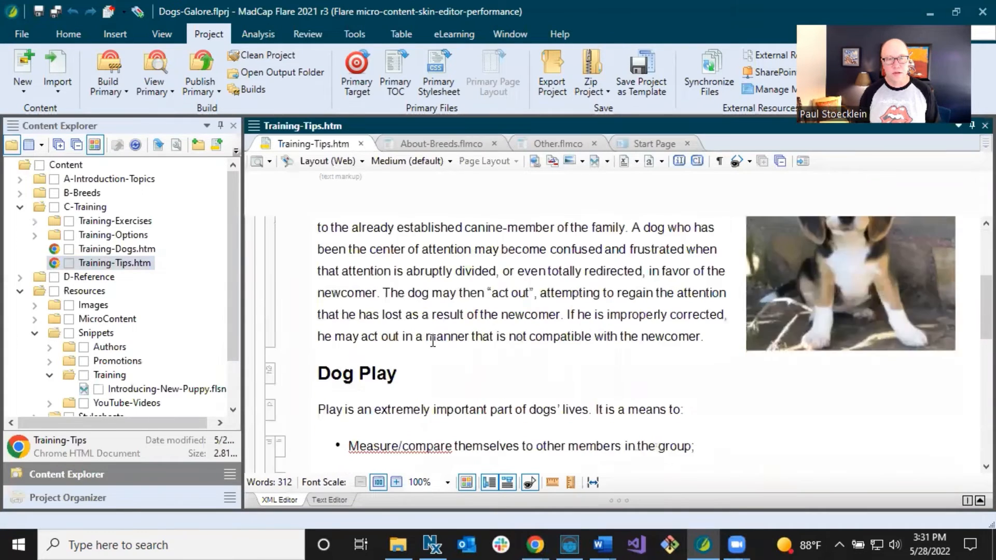
{"action": "left_click", "coordinate": [437, 290]}
{"action": "scroll", "coordinate": [441, 272], "scroll_direction": "up", "scroll_amount": 3}
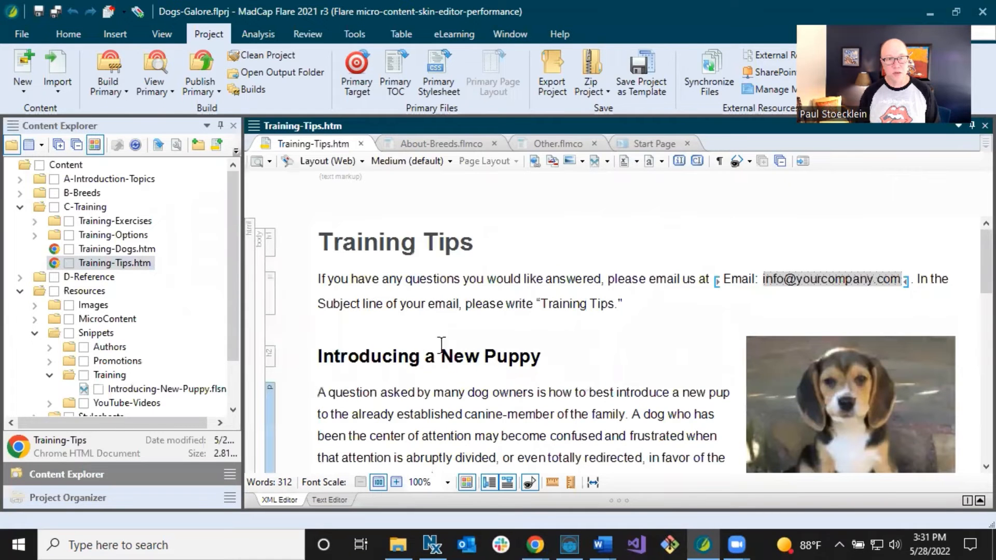
{"action": "scroll", "coordinate": [413, 360], "scroll_direction": "down", "scroll_amount": 3}
{"action": "scroll", "coordinate": [409, 305], "scroll_direction": "down", "scroll_amount": 3}
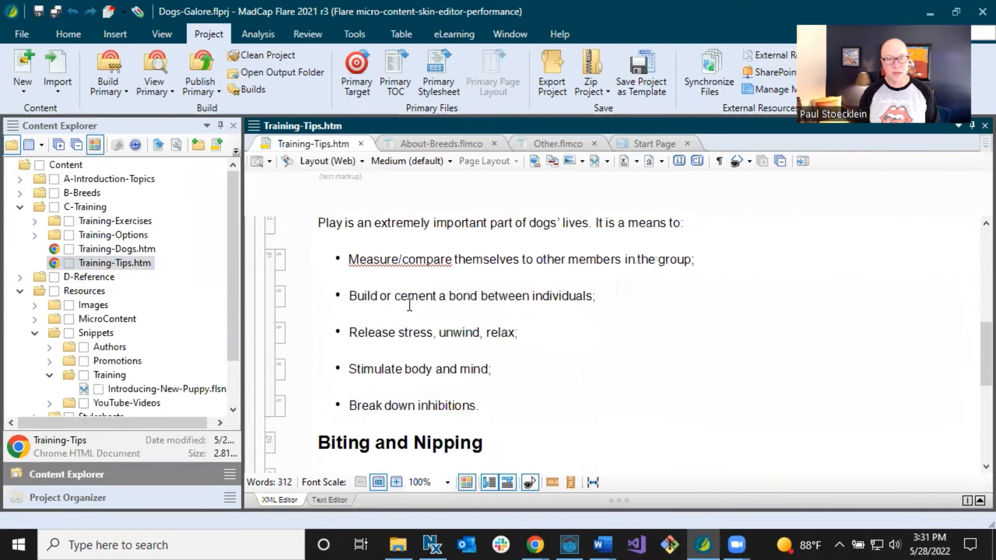
{"action": "scroll", "coordinate": [409, 305], "scroll_direction": "up", "scroll_amount": 2}
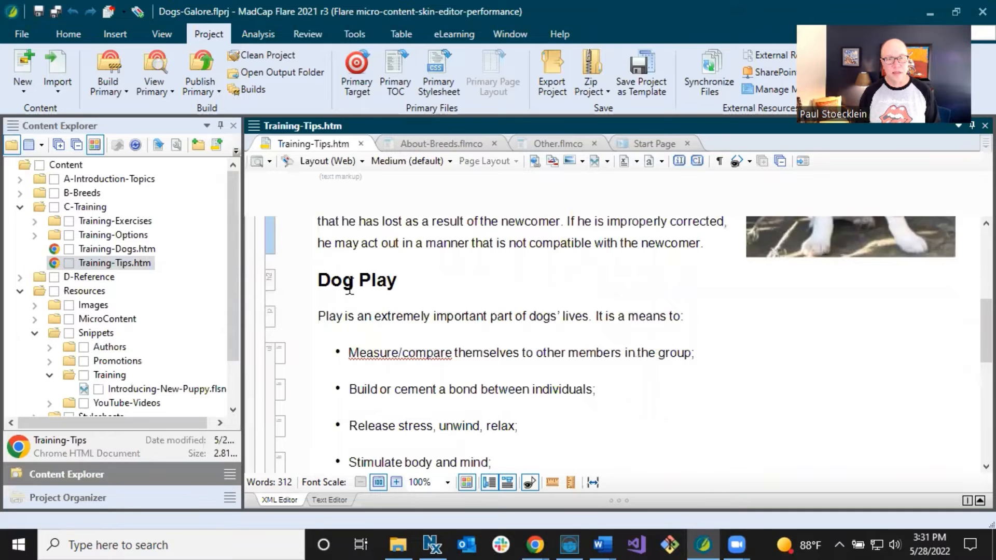
{"action": "left_click", "coordinate": [454, 285]}
{"action": "scroll", "coordinate": [459, 296], "scroll_direction": "down", "scroll_amount": 3}
{"action": "scroll", "coordinate": [409, 279], "scroll_direction": "up", "scroll_amount": 2}
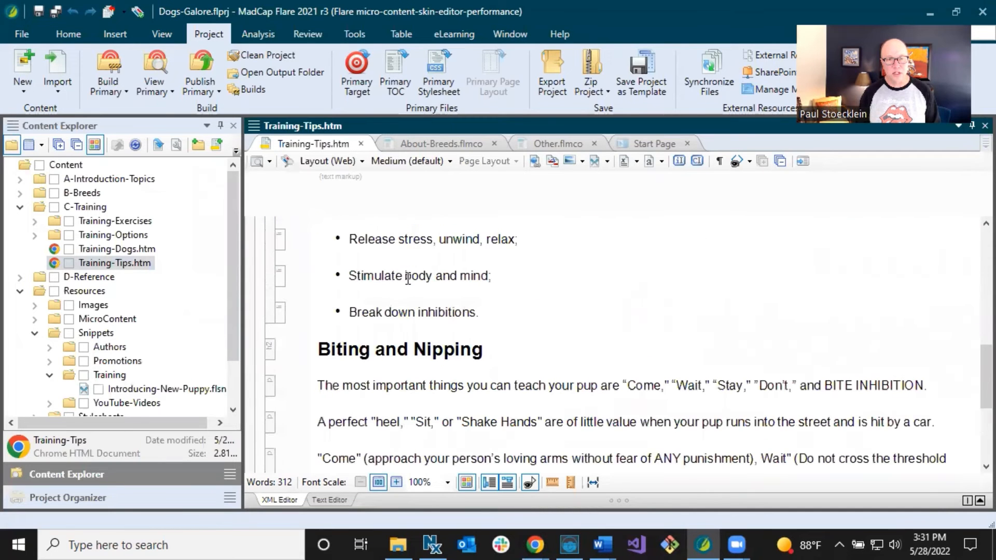
{"action": "scroll", "coordinate": [409, 279], "scroll_direction": "up", "scroll_amount": 6}
{"action": "scroll", "coordinate": [351, 330], "scroll_direction": "down", "scroll_amount": 4}
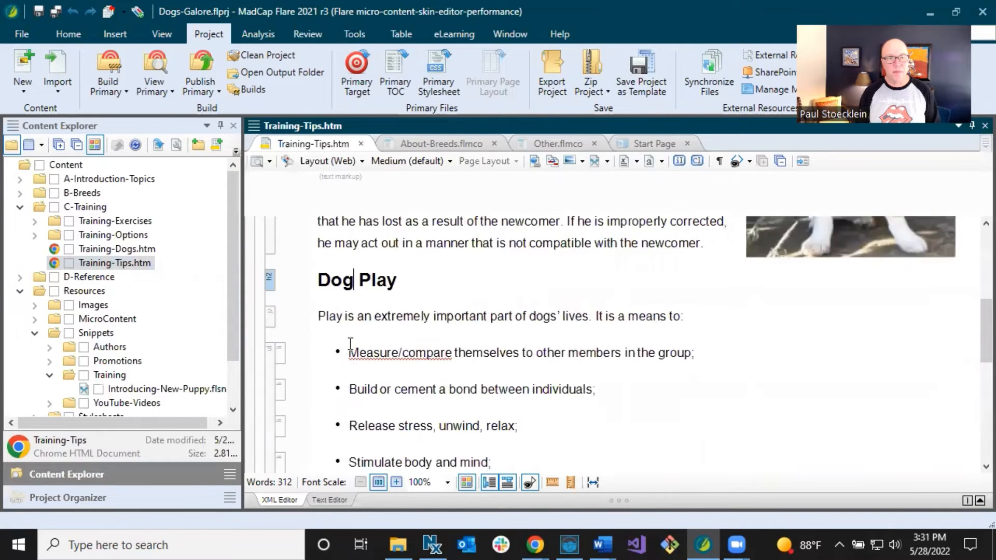
{"action": "scroll", "coordinate": [351, 330], "scroll_direction": "up", "scroll_amount": 2}
{"action": "left_click_drag", "start_coordinate": [325, 282], "coordinate": [473, 390]}
{"action": "left_click", "coordinate": [473, 390]}
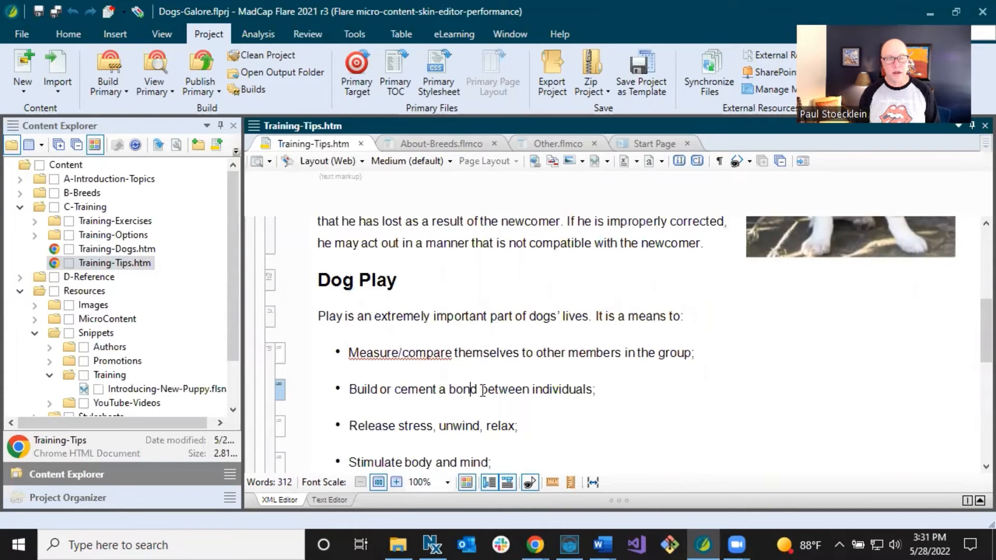
{"action": "left_click", "coordinate": [322, 279]}
{"action": "scroll", "coordinate": [387, 293], "scroll_direction": "up", "scroll_amount": 6}
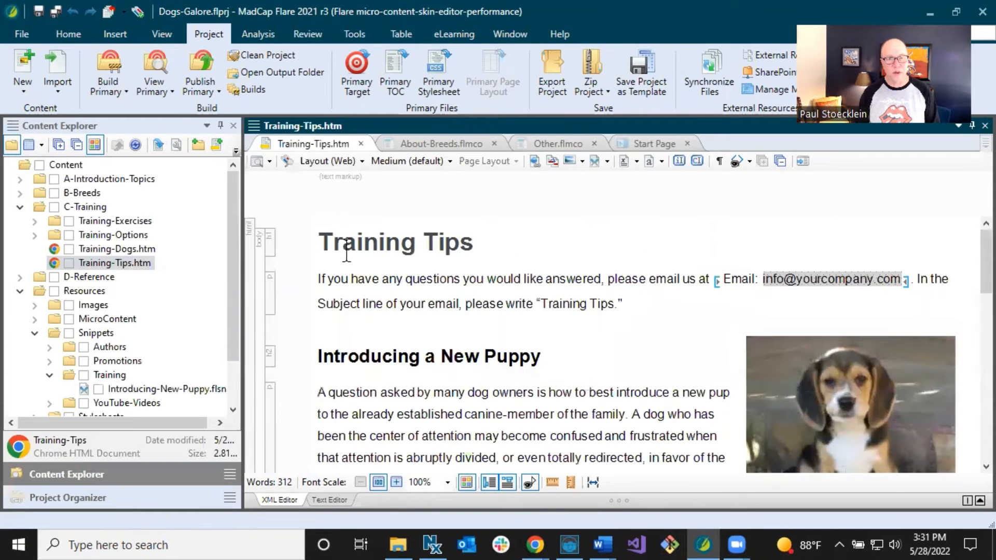
{"action": "scroll", "coordinate": [400, 290], "scroll_direction": "down", "scroll_amount": 2}
{"action": "scroll", "coordinate": [406, 290], "scroll_direction": "down", "scroll_amount": 3}
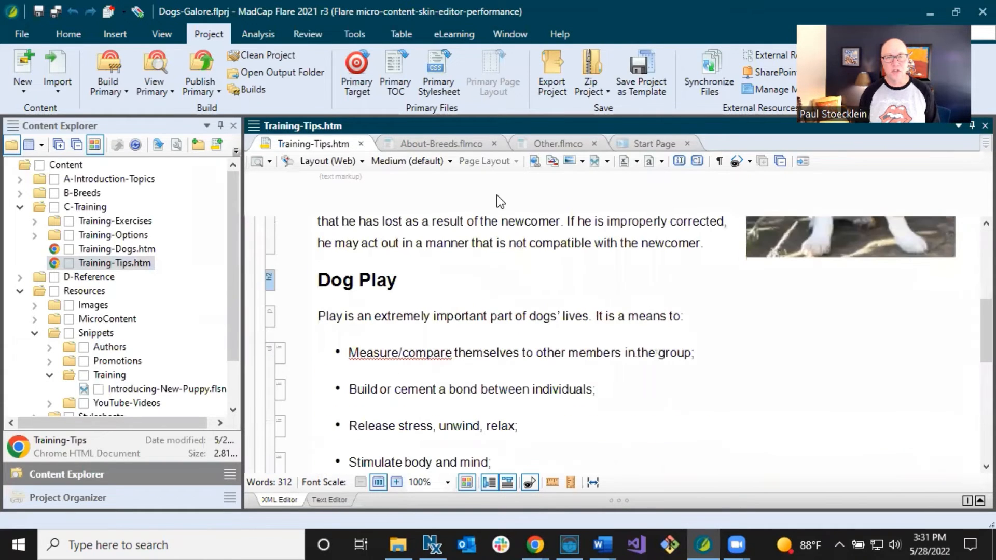
Add a new phrase "dog play" to Other.flmco and expand its entry to show the response link option.
{"action": "left_click", "coordinate": [543, 145]}
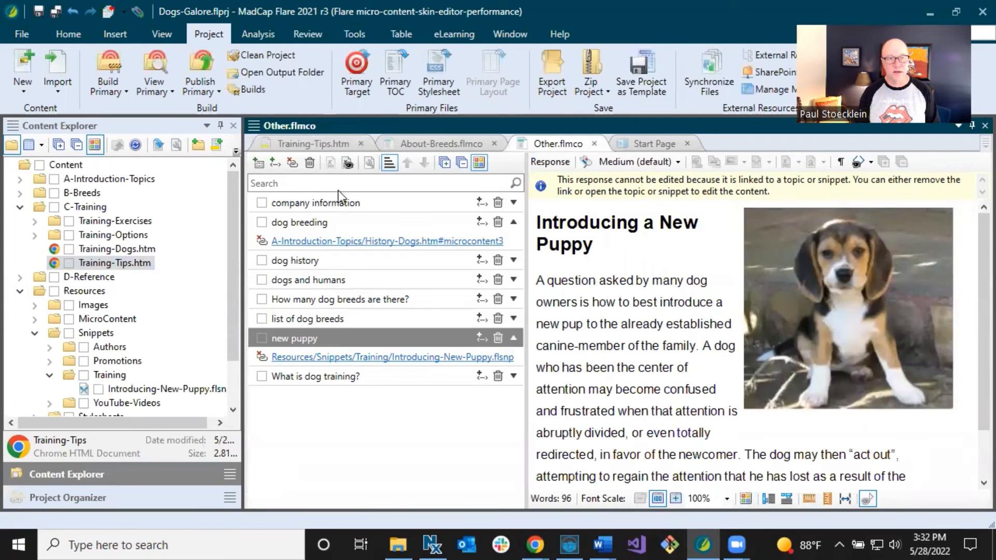
{"action": "left_click", "coordinate": [258, 163]}
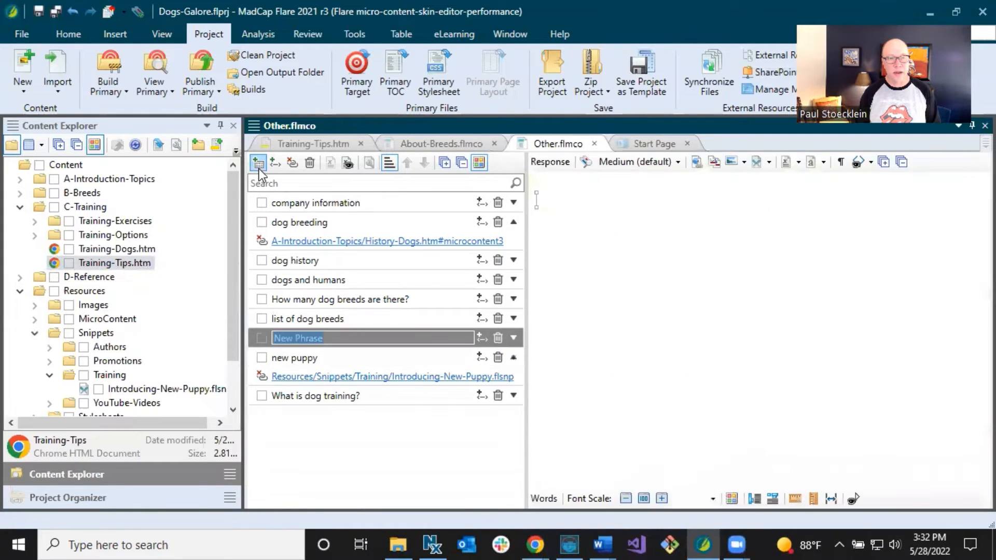
{"action": "type", "text": "d"}
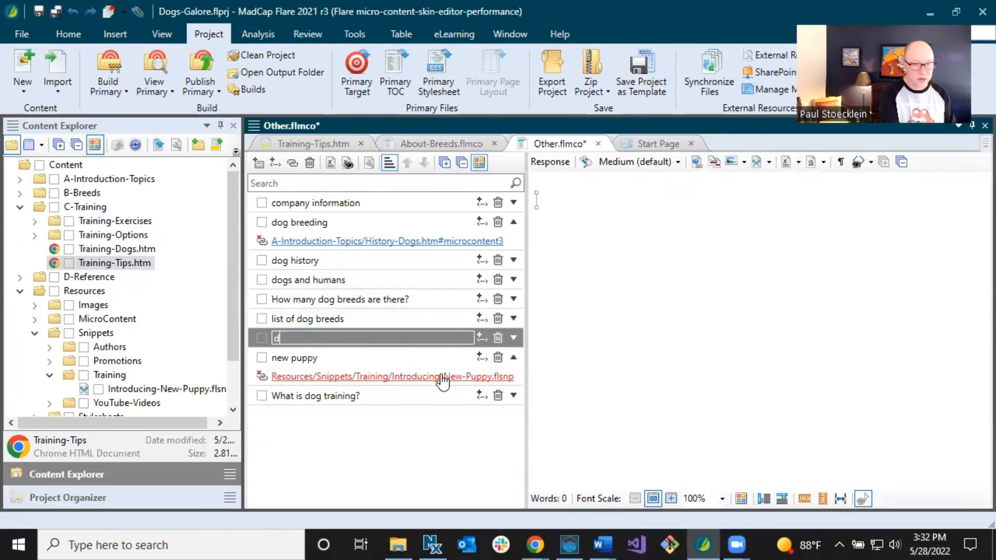
{"action": "type", "text": "og play"}
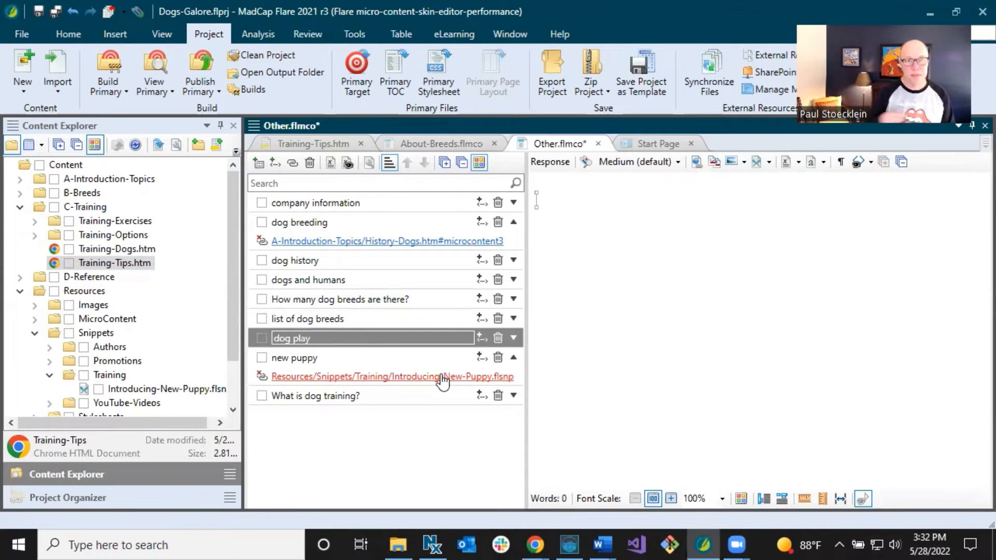
{"action": "left_click", "coordinate": [513, 338]}
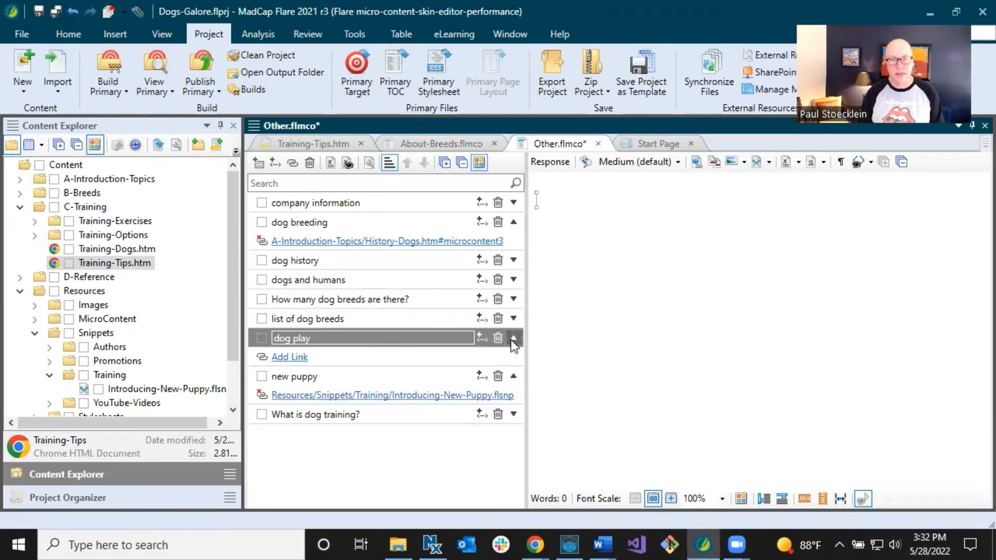
Start a response link for the dog play phrase and choose Training-Tips.htm from the C-Training folder as its file.
{"action": "left_click", "coordinate": [282, 357]}
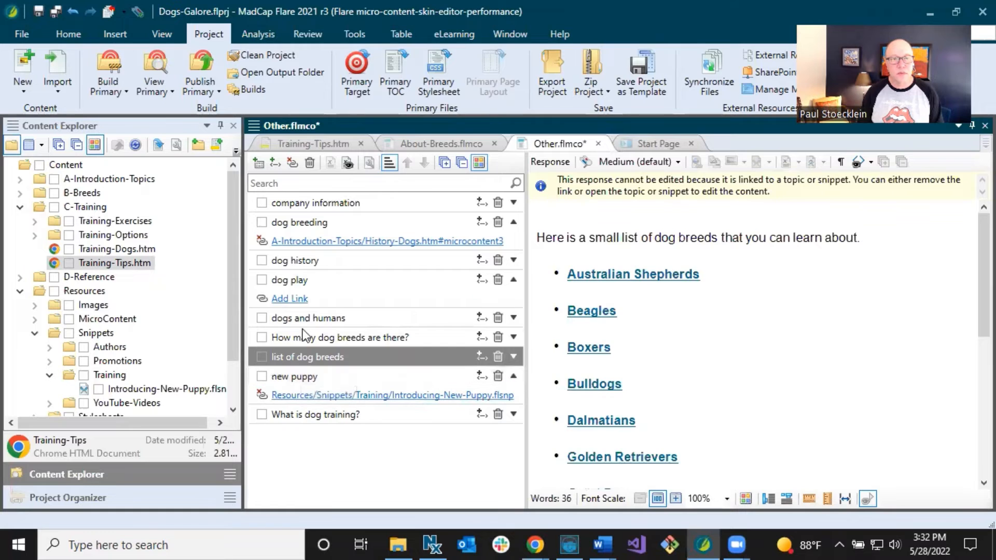
{"action": "left_click", "coordinate": [304, 300]}
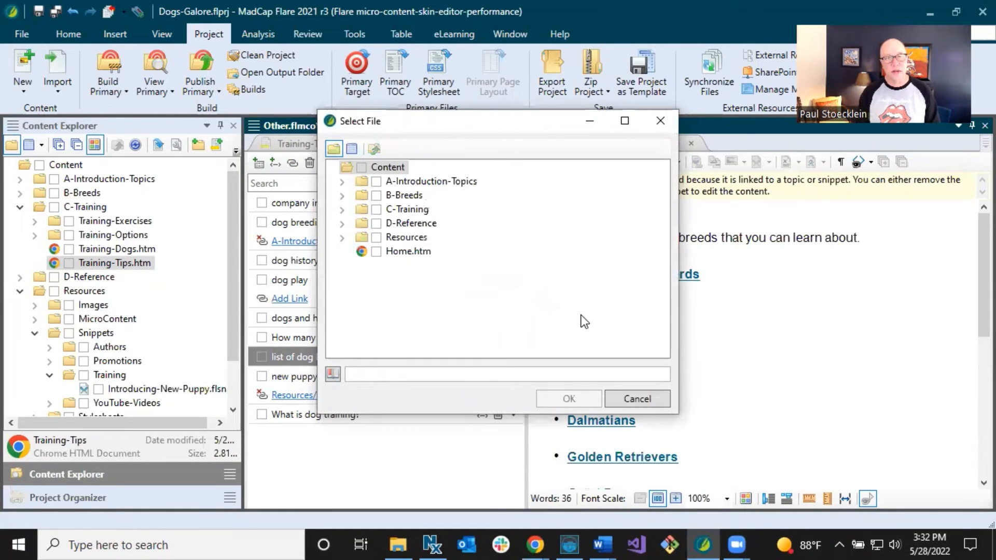
{"action": "left_click", "coordinate": [343, 209]}
{"action": "left_click", "coordinate": [419, 266]}
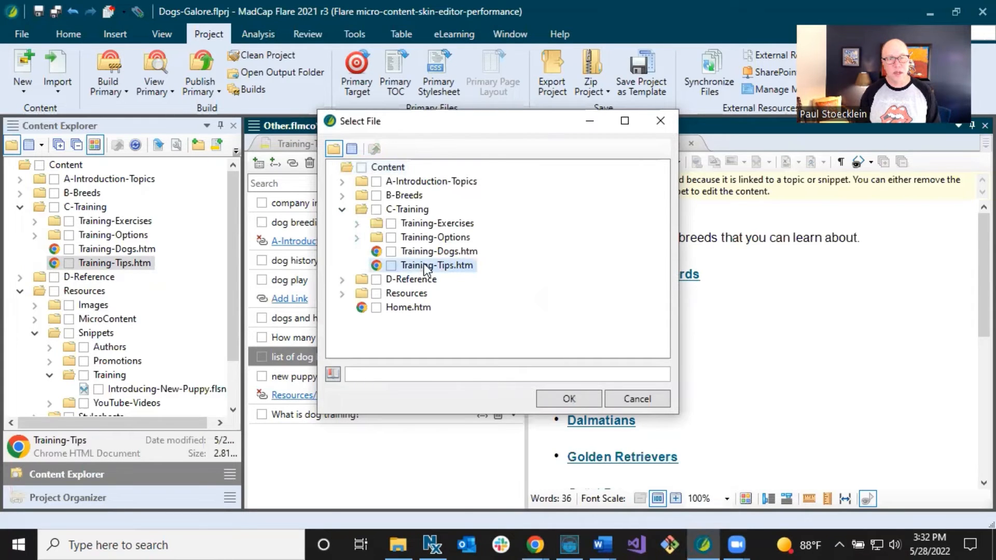
Point the dog play link to the "h2 - Dog Play" heading as a bookmark, accept the link and save Other.flmco.
{"action": "left_click", "coordinate": [333, 373]}
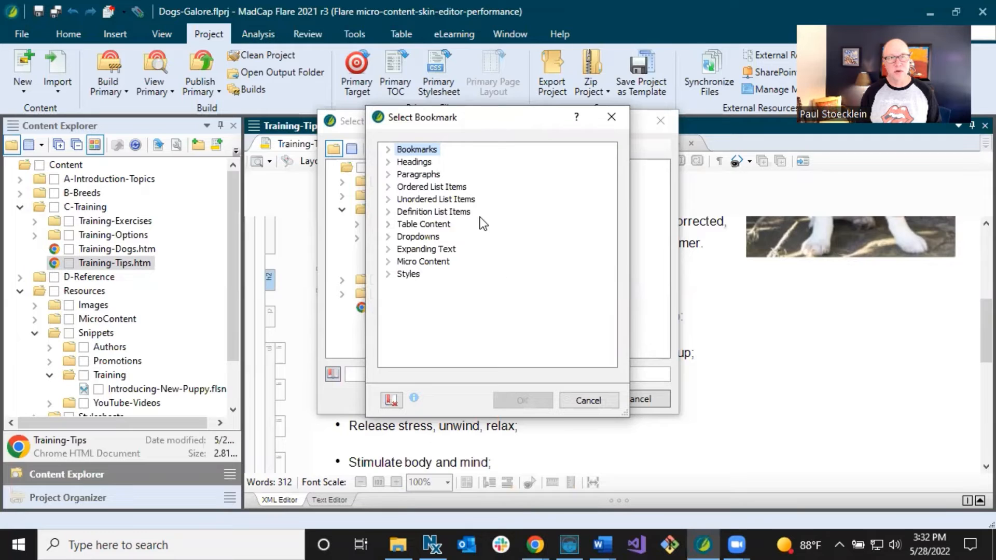
{"action": "left_click", "coordinate": [388, 150]}
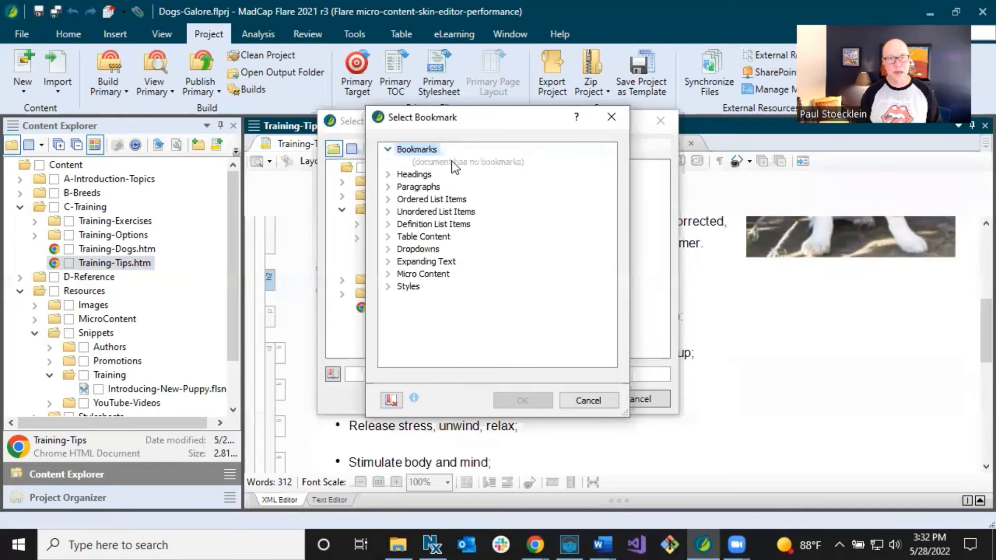
{"action": "left_click", "coordinate": [388, 175]}
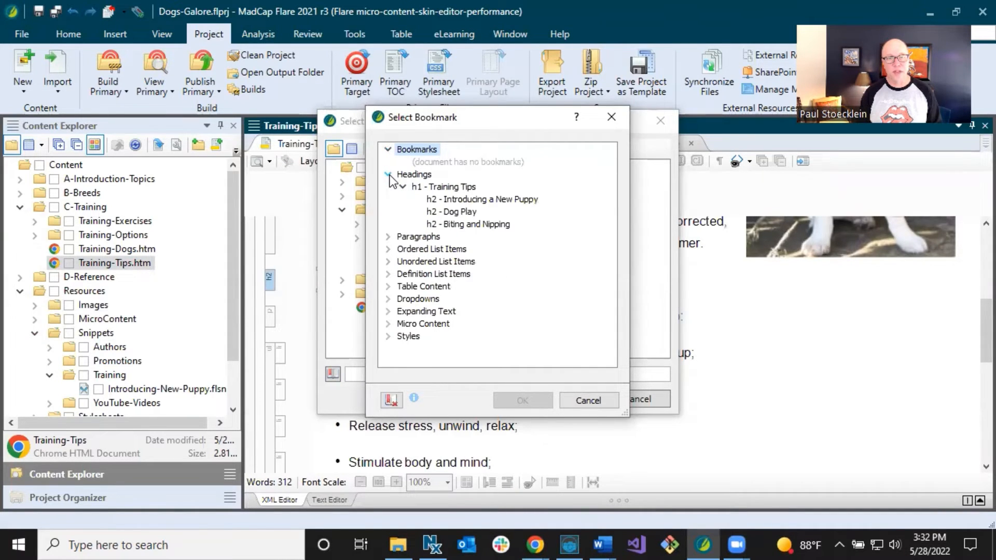
{"action": "left_click", "coordinate": [464, 212]}
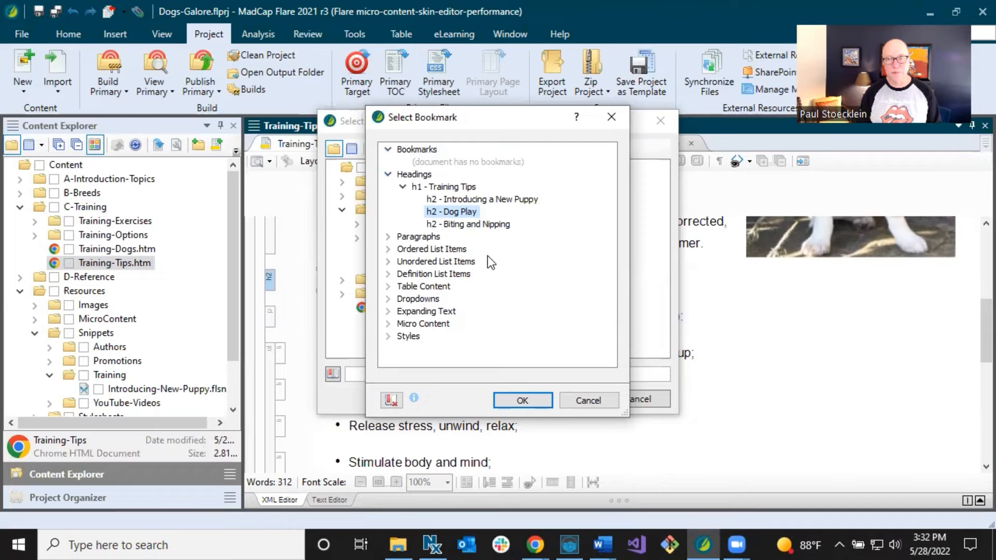
{"action": "left_click", "coordinate": [523, 402]}
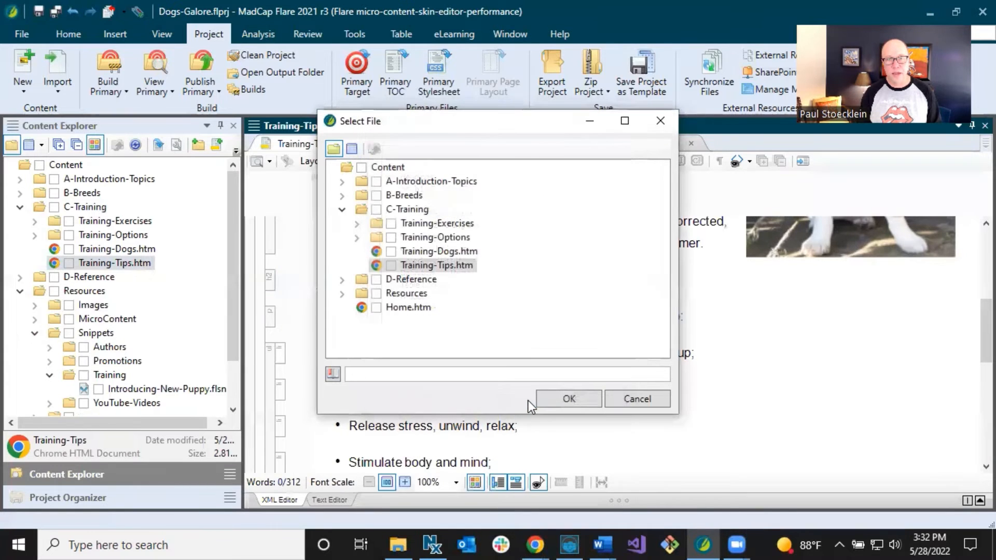
{"action": "left_click", "coordinate": [572, 399]}
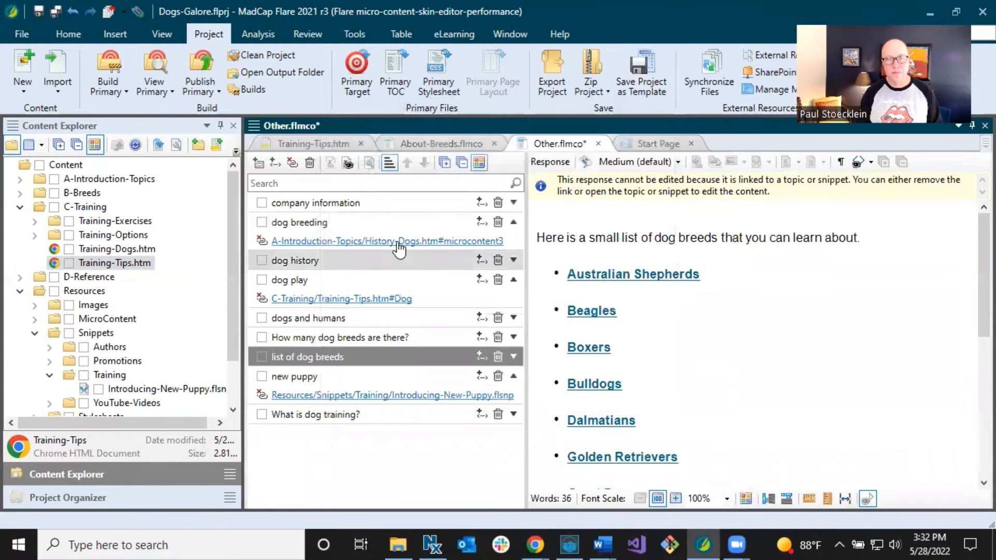
{"action": "left_click", "coordinate": [36, 10]}
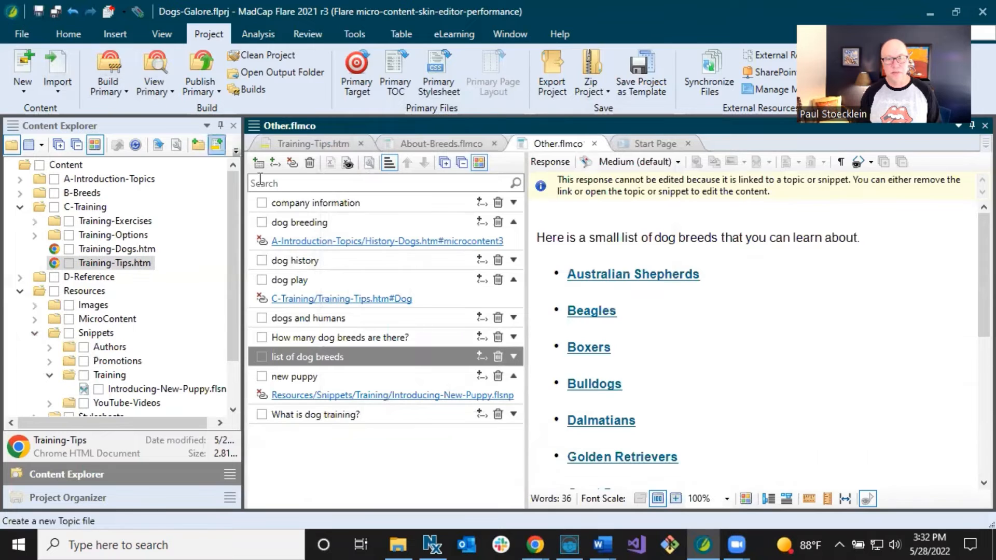
Examine the linked dog play response from the Dog Play heading through the Biting and Nipping content.
{"action": "left_click", "coordinate": [321, 280]}
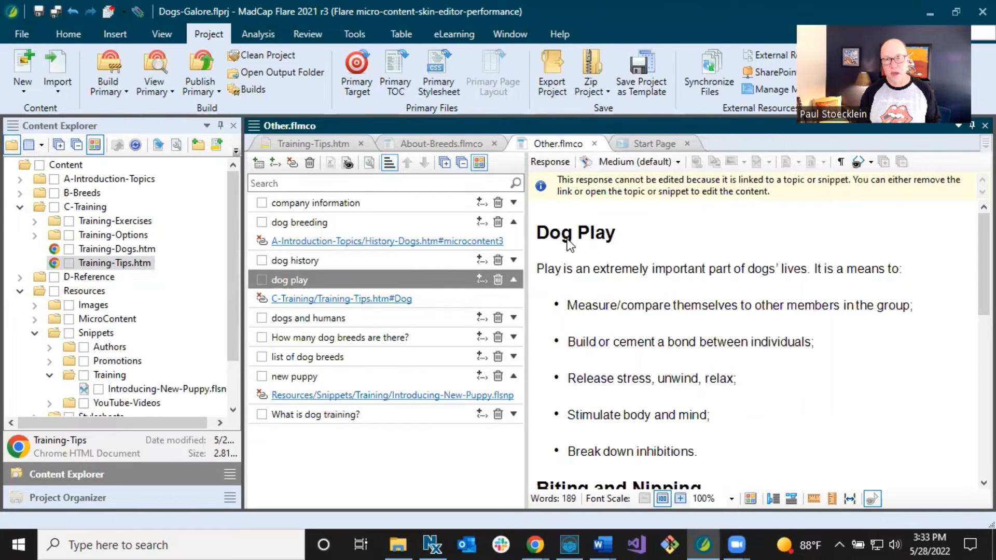
{"action": "scroll", "coordinate": [596, 245], "scroll_direction": "down", "scroll_amount": 5}
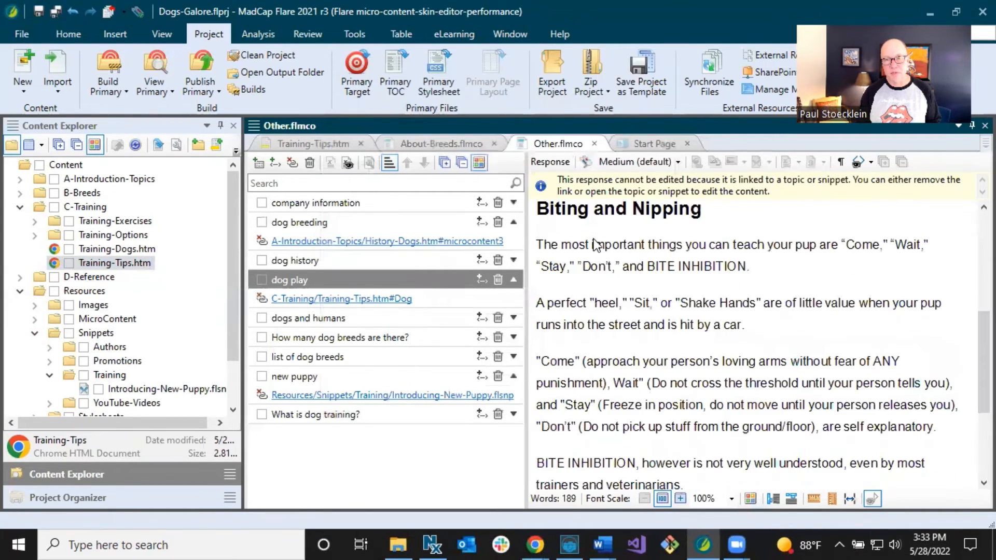
{"action": "scroll", "coordinate": [596, 245], "scroll_direction": "up", "scroll_amount": 2}
{"action": "scroll", "coordinate": [596, 245], "scroll_direction": "down", "scroll_amount": 5}
{"action": "scroll", "coordinate": [597, 245], "scroll_direction": "up", "scroll_amount": 10}
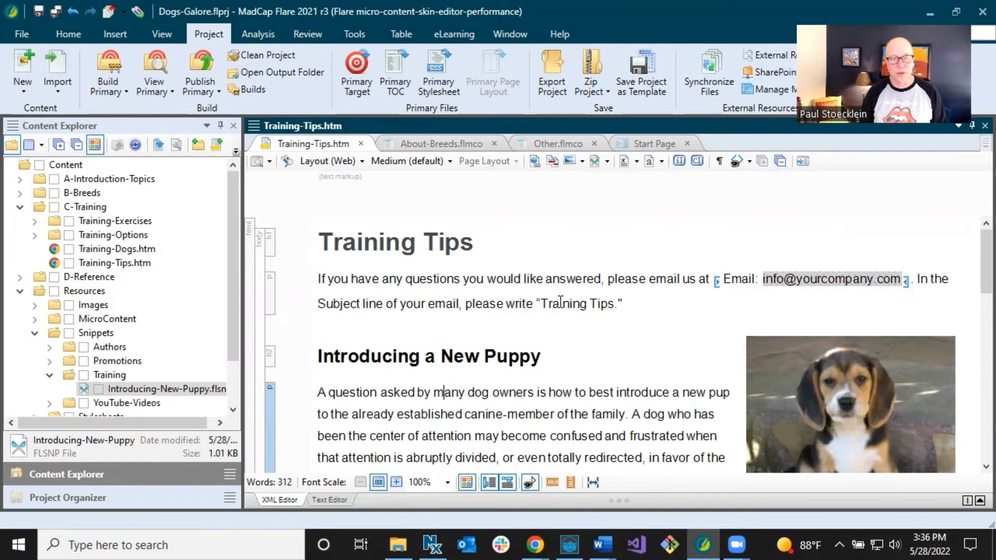
Examine the Introducing a New Puppy heading, paragraph and image in the Training-Tips.htm topic.
{"action": "scroll", "coordinate": [560, 302], "scroll_direction": "down", "scroll_amount": 2}
{"action": "left_click_drag", "start_coordinate": [382, 263], "coordinate": [429, 343]}
{"action": "left_click", "coordinate": [429, 343]}
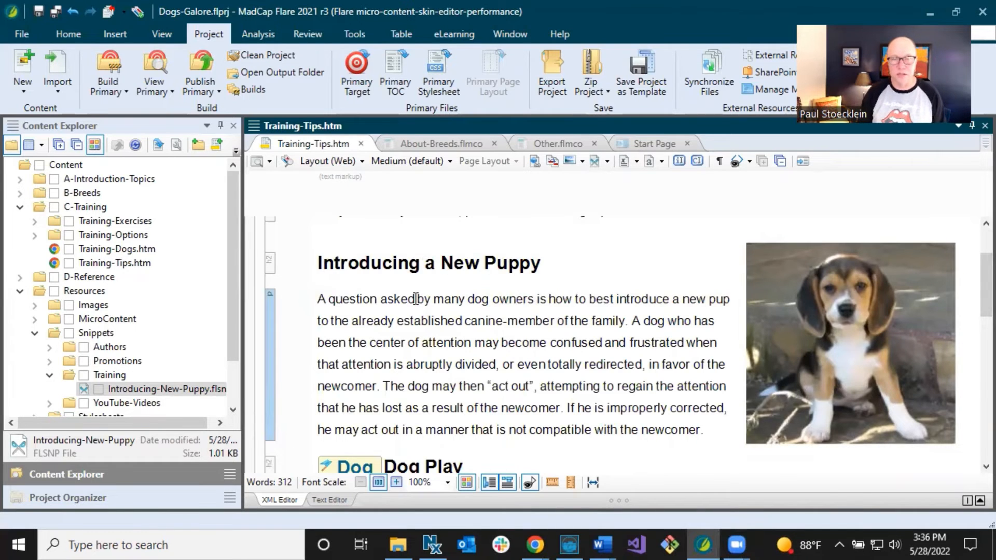
{"action": "scroll", "coordinate": [416, 299], "scroll_direction": "up", "scroll_amount": 3}
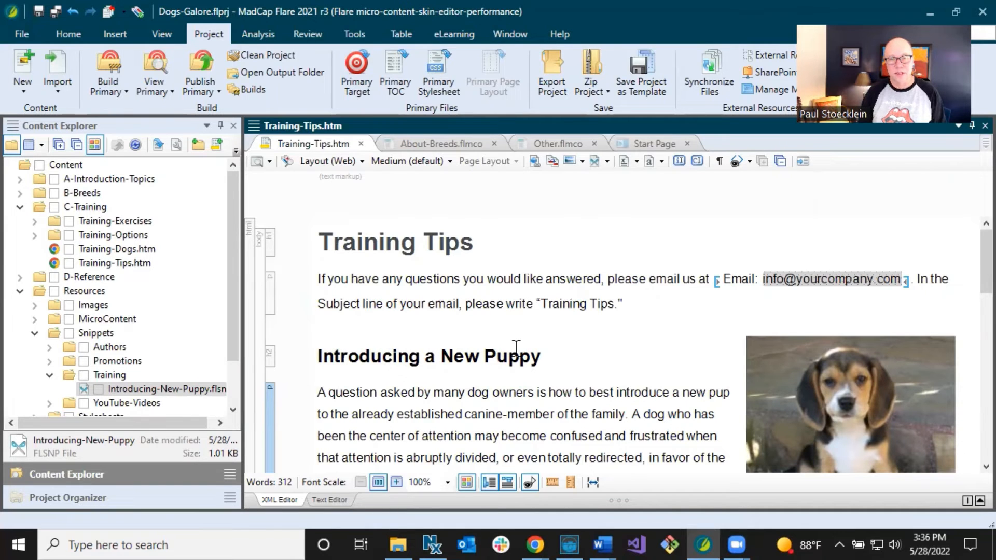
{"action": "scroll", "coordinate": [514, 353], "scroll_direction": "down", "scroll_amount": 3}
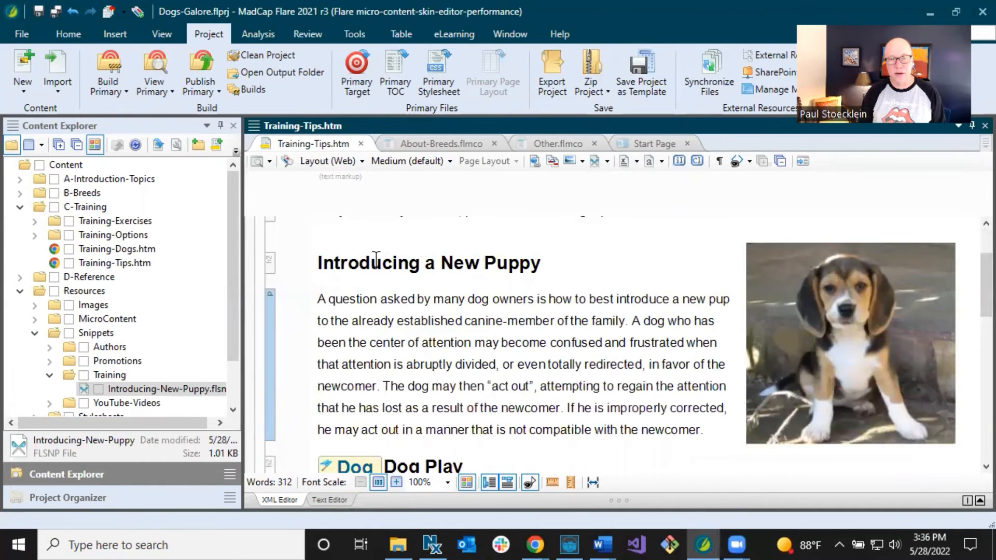
{"action": "mouse_move", "coordinate": [371, 263]}
{"action": "left_mouse_down"}
{"action": "mouse_move", "coordinate": [456, 268]}
{"action": "mouse_move", "coordinate": [497, 364]}
{"action": "left_mouse_up"}
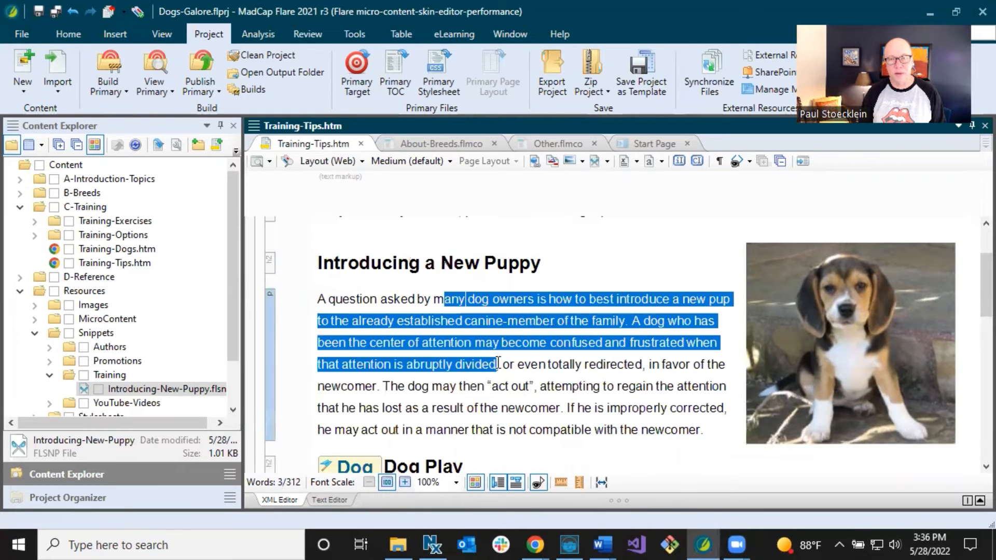
{"action": "left_click", "coordinate": [565, 344]}
{"action": "scroll", "coordinate": [568, 345], "scroll_direction": "up", "scroll_amount": 3}
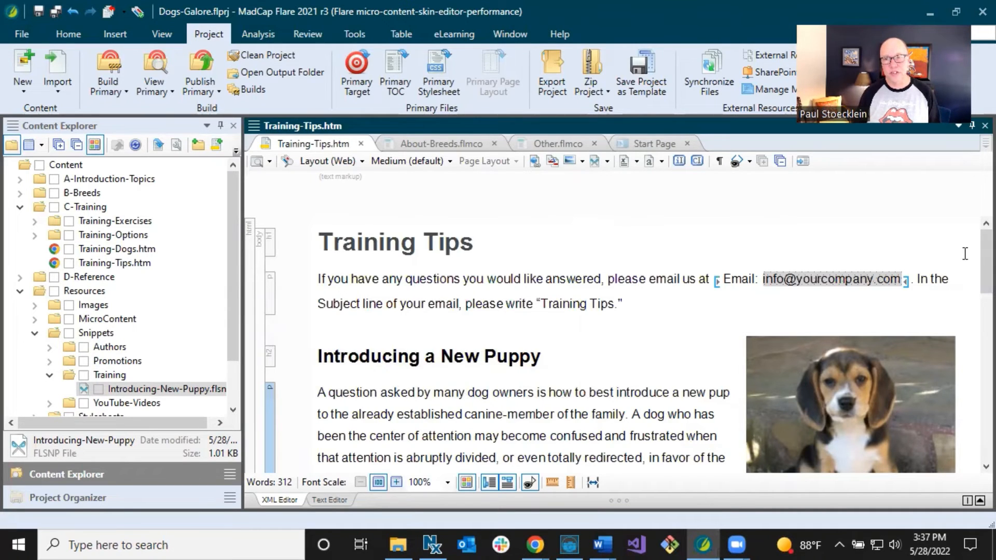
Inspect the position settings in the puppy image's properties and close them without changing anything.
{"action": "scroll", "coordinate": [973, 252], "scroll_direction": "down", "scroll_amount": 1}
{"action": "scroll", "coordinate": [973, 250], "scroll_direction": "down", "scroll_amount": 3}
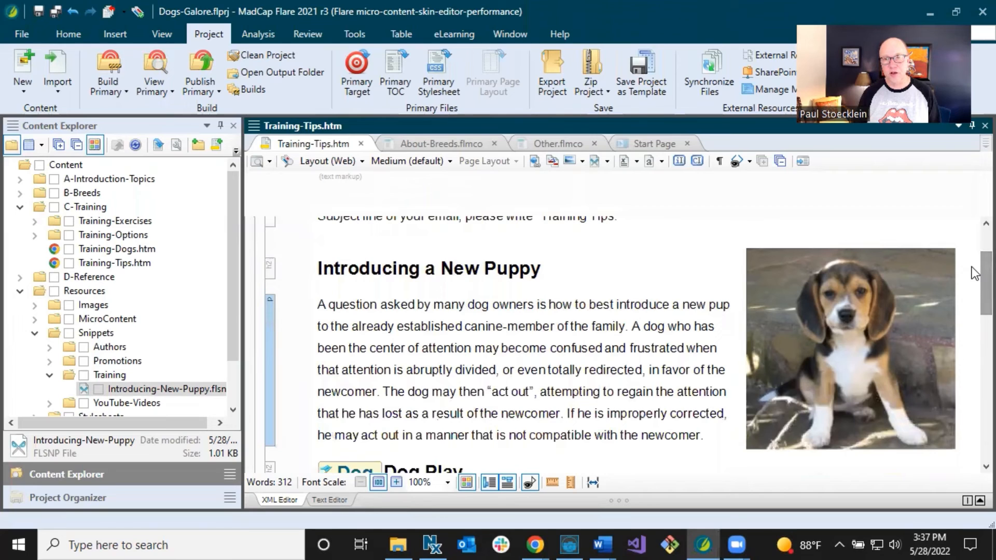
{"action": "left_click", "coordinate": [819, 304]}
{"action": "right_click", "coordinate": [817, 304]}
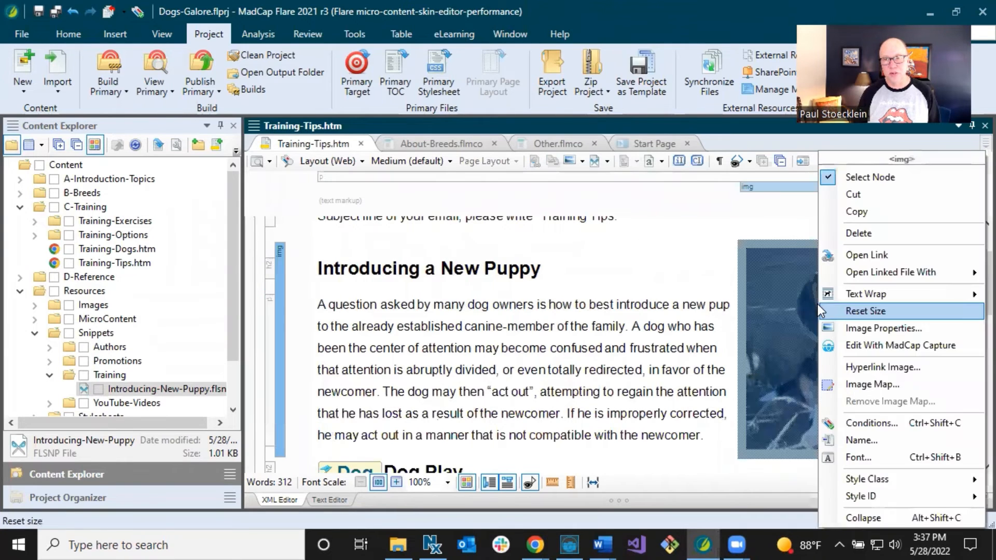
{"action": "left_click", "coordinate": [861, 328]}
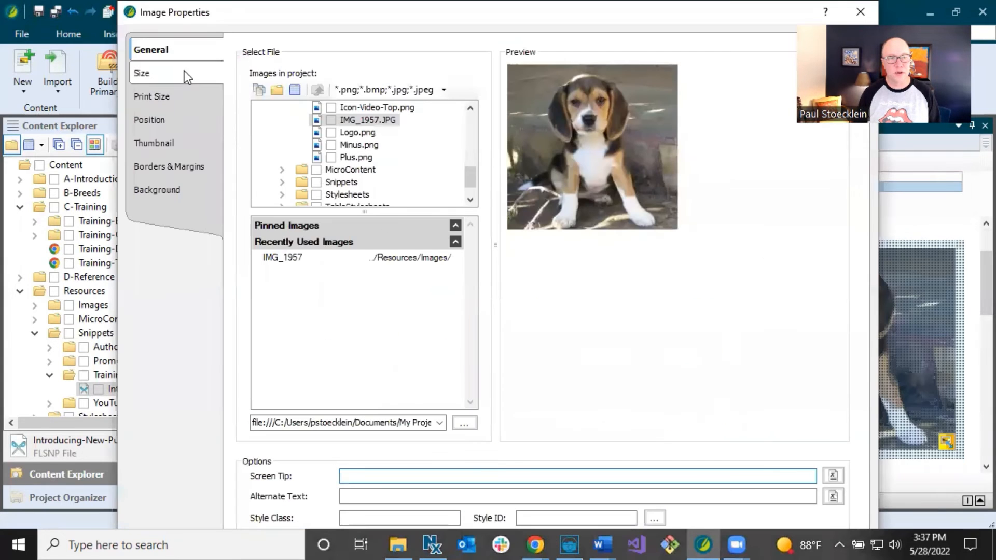
{"action": "left_click", "coordinate": [166, 120]}
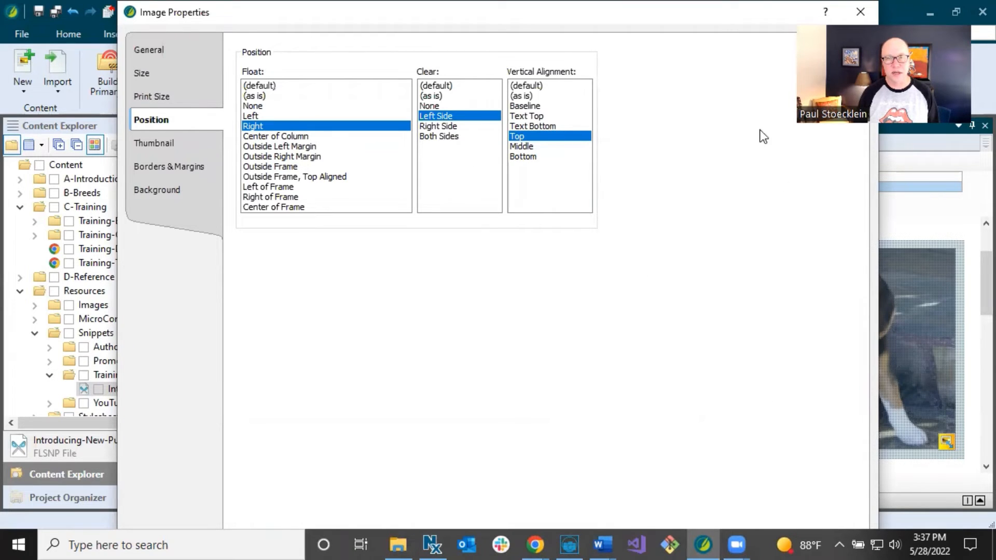
{"action": "left_click_drag", "start_coordinate": [730, 21], "coordinate": [615, 21]}
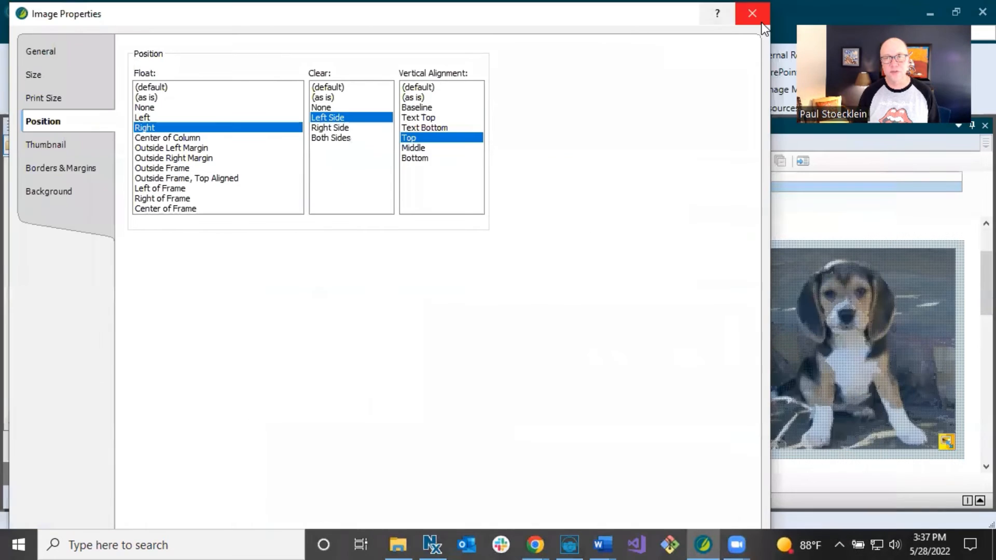
{"action": "left_click", "coordinate": [756, 17]}
{"action": "scroll", "coordinate": [639, 238], "scroll_direction": "up", "scroll_amount": 3}
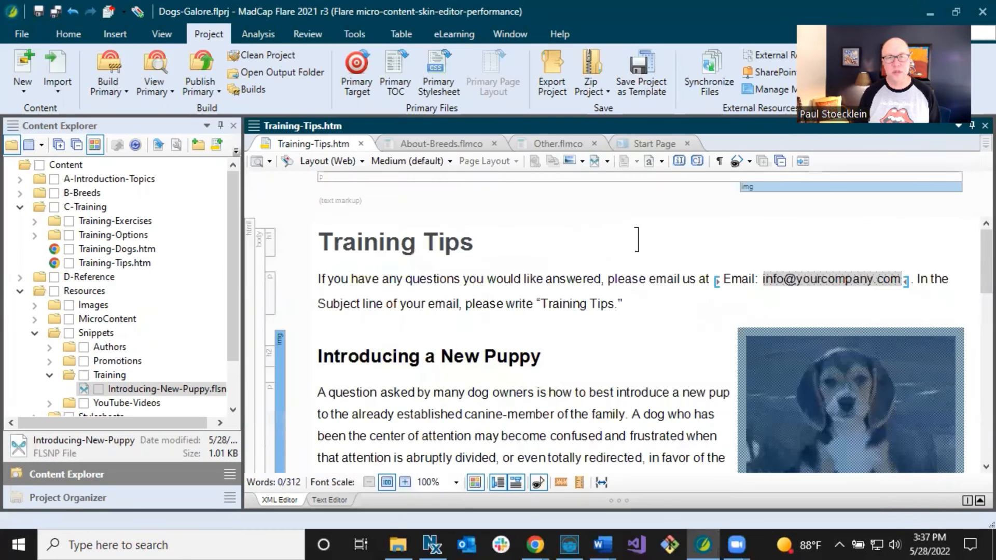
Add an empty paragraph after the introductory text ending in "Training Tips." and open the Responsive Layout settings.
{"action": "left_click", "coordinate": [631, 304]}
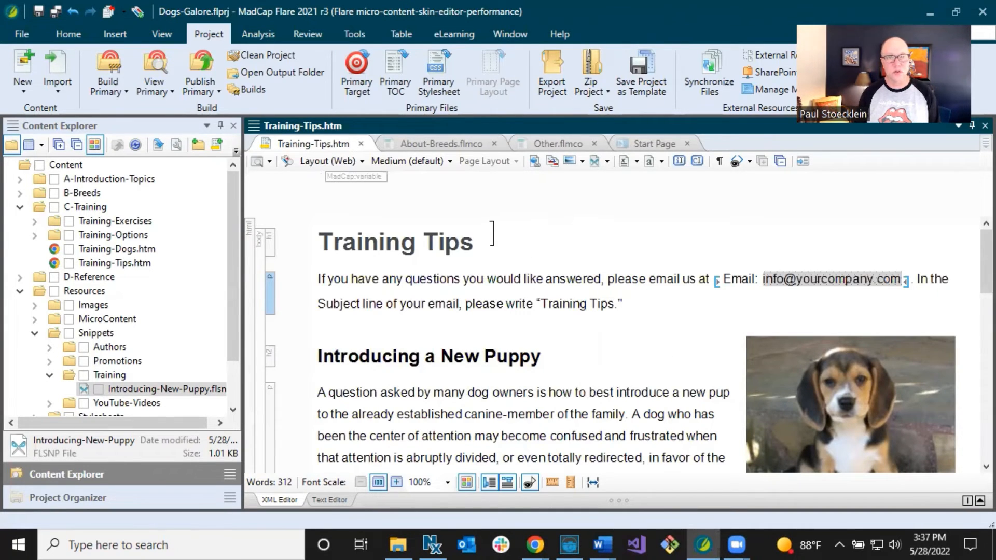
{"action": "left_click", "coordinate": [70, 37]}
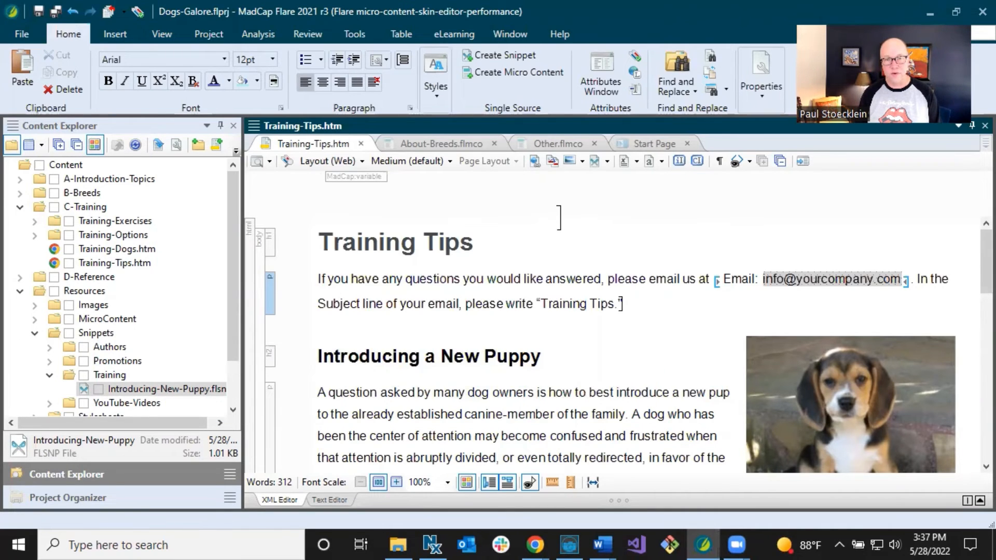
{"action": "key", "text": "Return"}
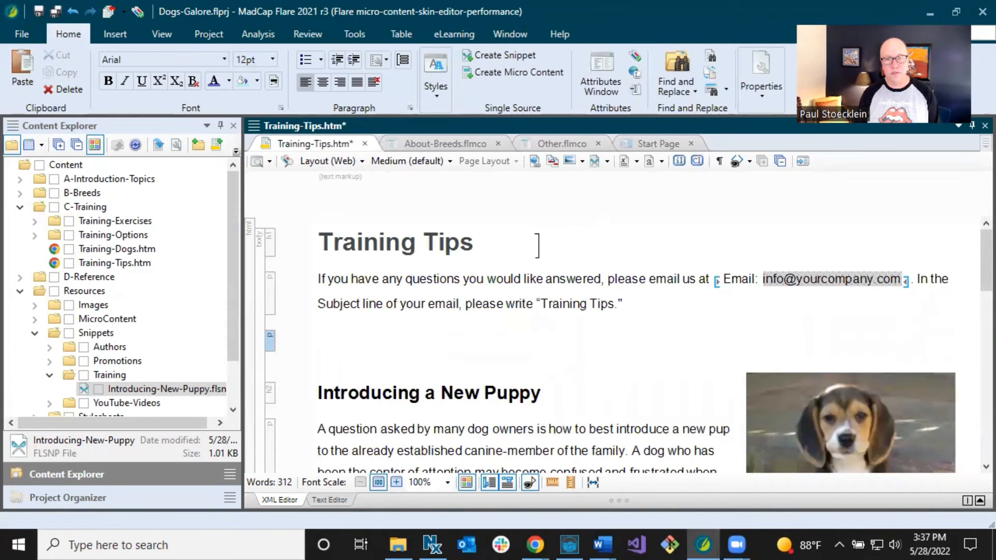
{"action": "left_click", "coordinate": [436, 97]}
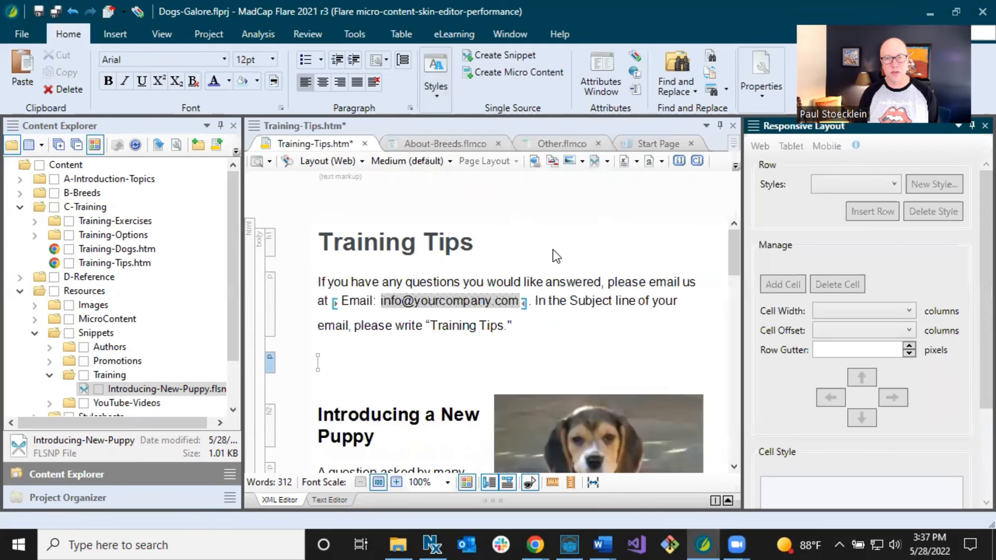
{"action": "scroll", "coordinate": [553, 250], "scroll_direction": "up", "scroll_amount": 3}
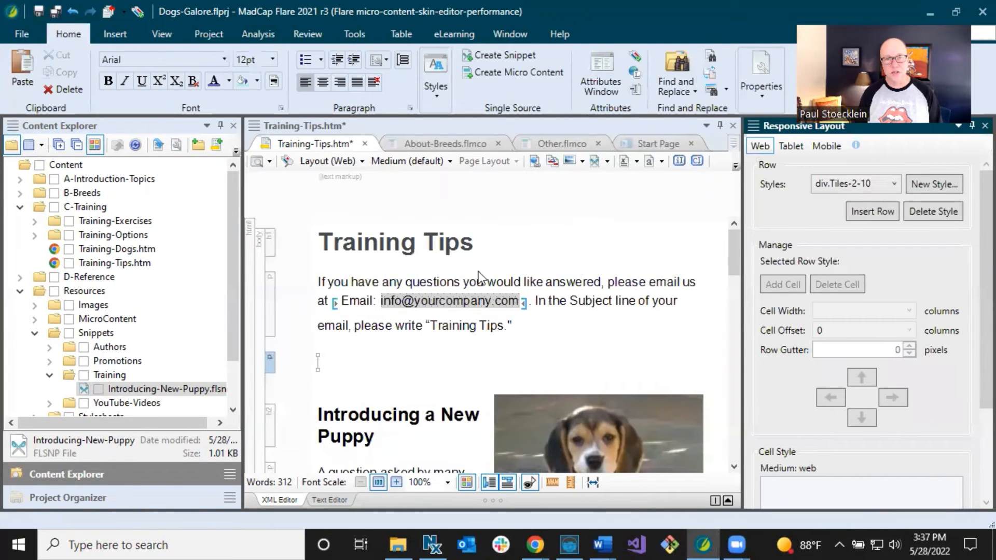
Insert a responsive layout row with the div.Tiles-8-4 style at the empty paragraph above Introducing a New Puppy.
{"action": "left_click", "coordinate": [343, 349]}
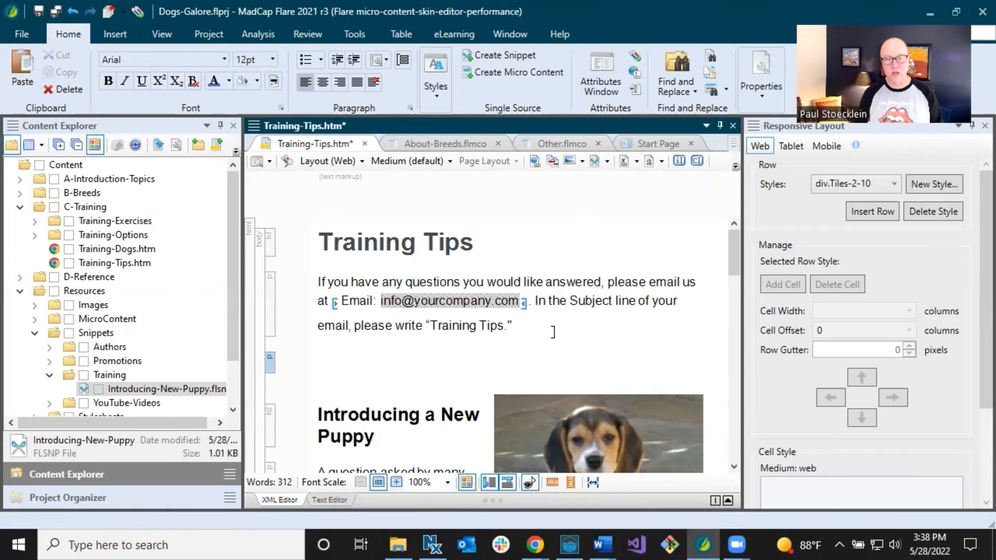
{"action": "scroll", "coordinate": [553, 331], "scroll_direction": "down", "scroll_amount": 3}
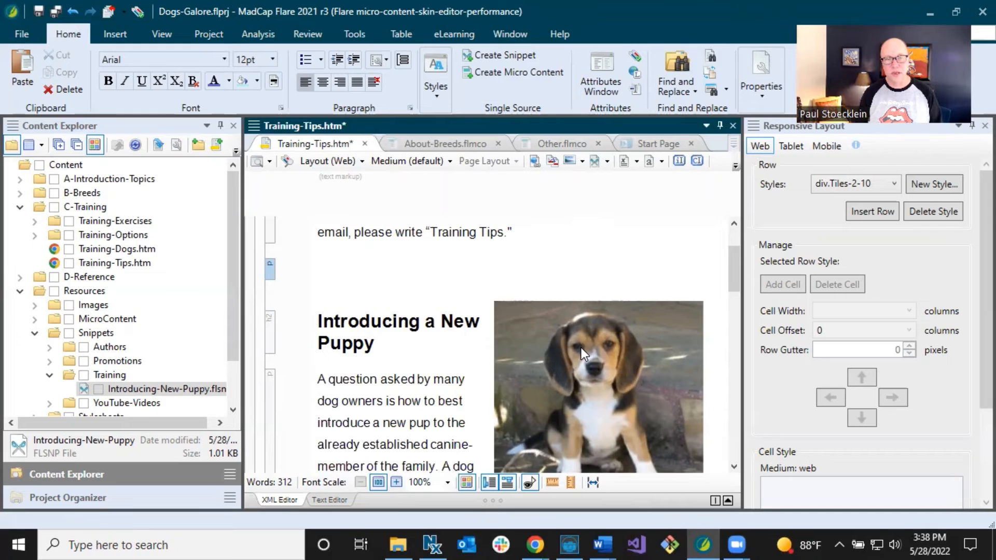
{"action": "scroll", "coordinate": [581, 348], "scroll_direction": "up", "scroll_amount": 3}
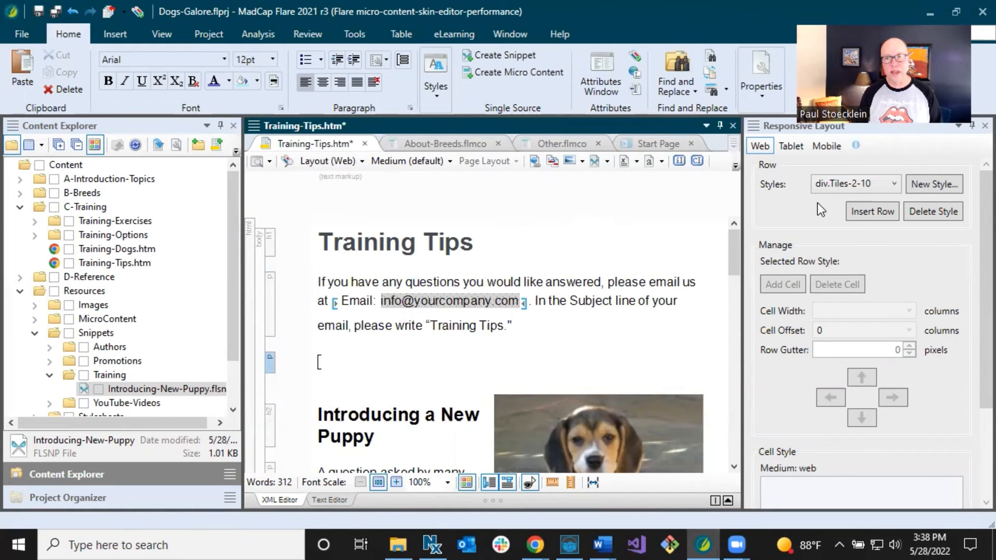
{"action": "left_click", "coordinate": [857, 183]}
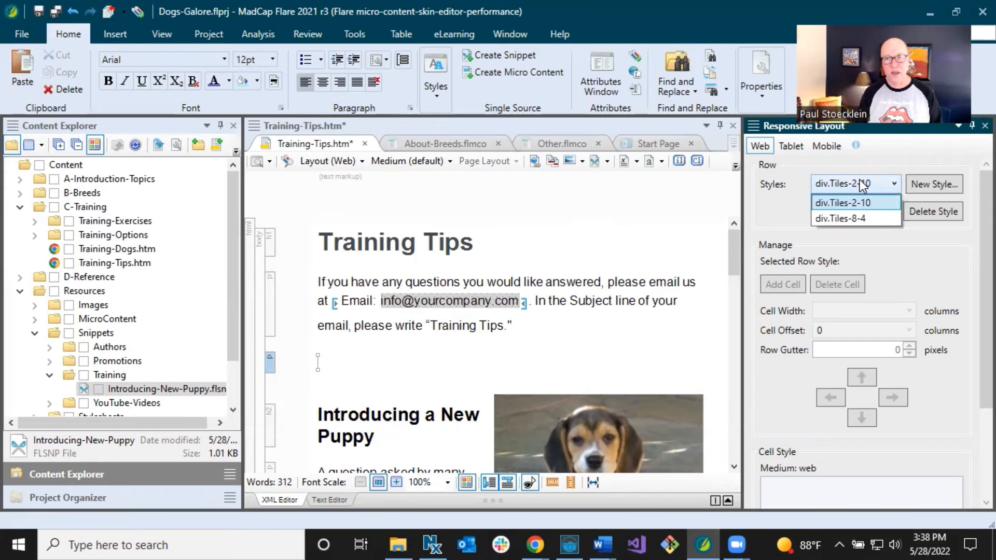
{"action": "left_click", "coordinate": [859, 216]}
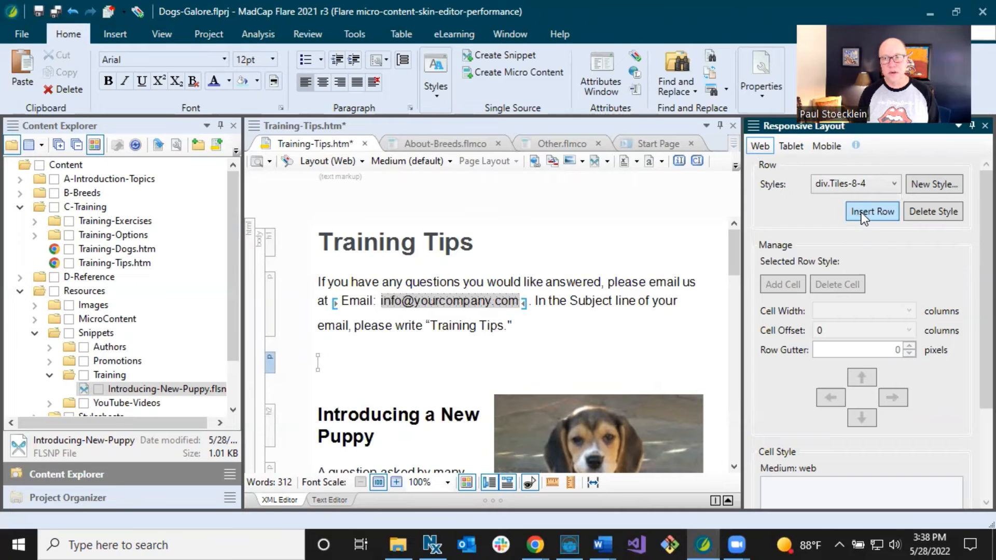
{"action": "left_click", "coordinate": [861, 212]}
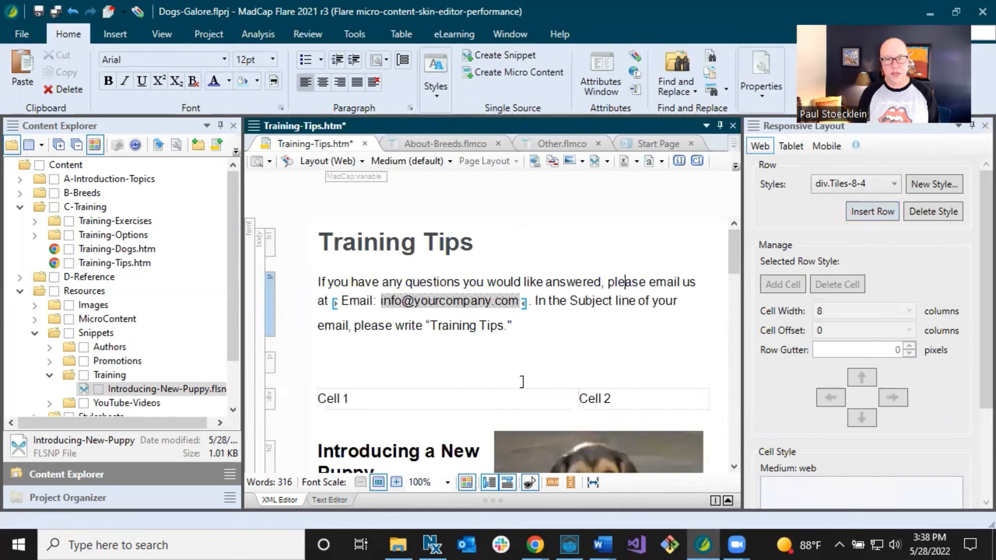
Delete the empty paragraph between the introductory text and the new layout row, and close the Responsive Layout settings.
{"action": "right_click", "coordinate": [269, 358]}
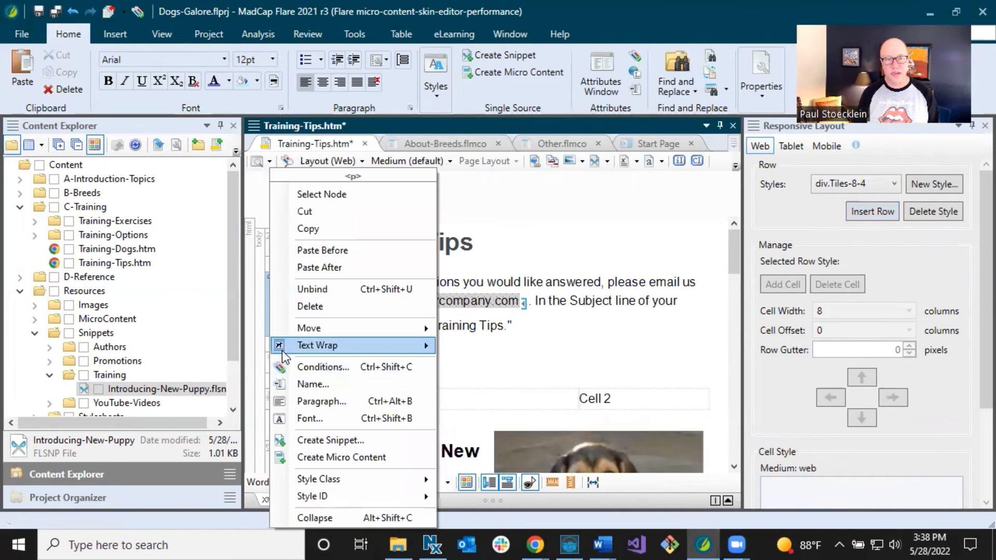
{"action": "left_click", "coordinate": [311, 306]}
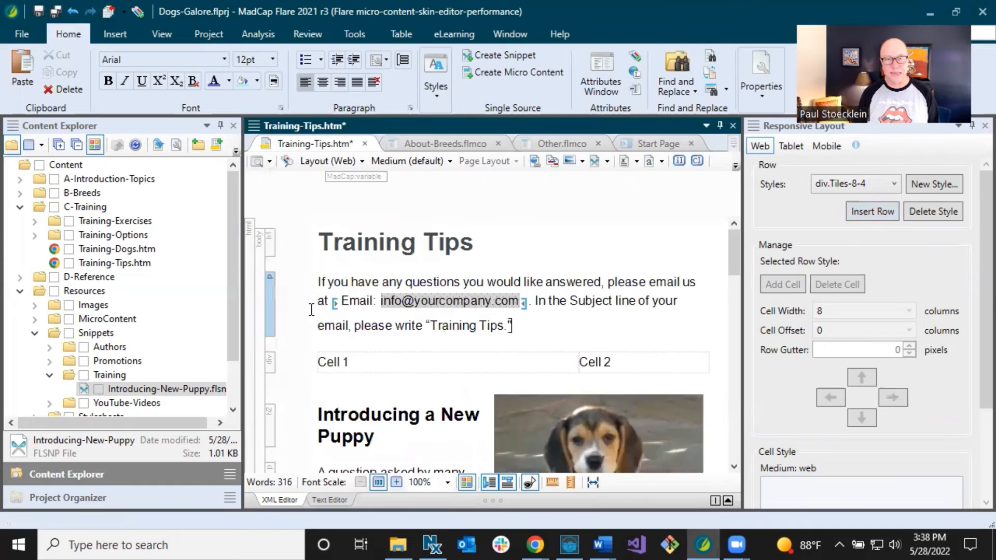
{"action": "left_click", "coordinate": [368, 365]}
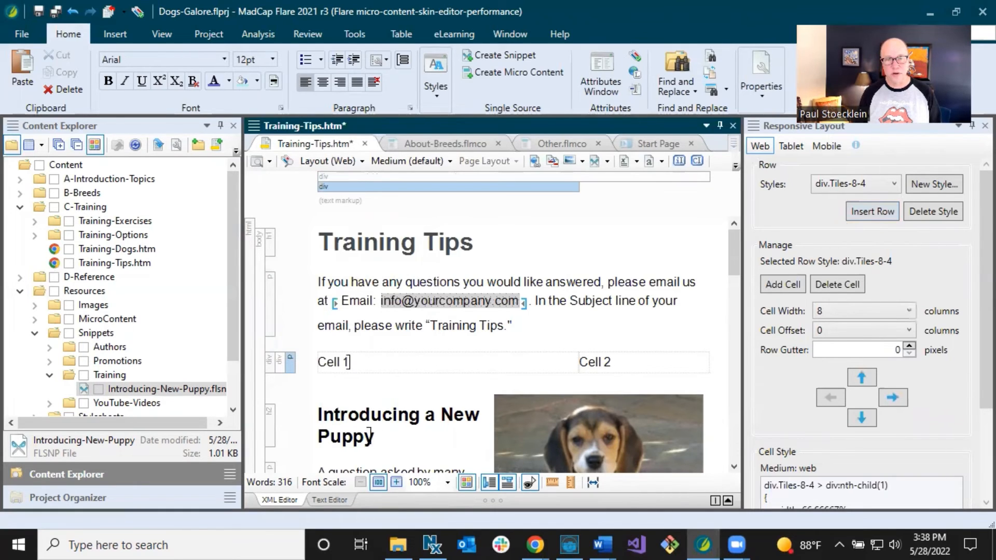
{"action": "left_click", "coordinate": [985, 126]}
{"action": "left_click", "coordinate": [570, 303]}
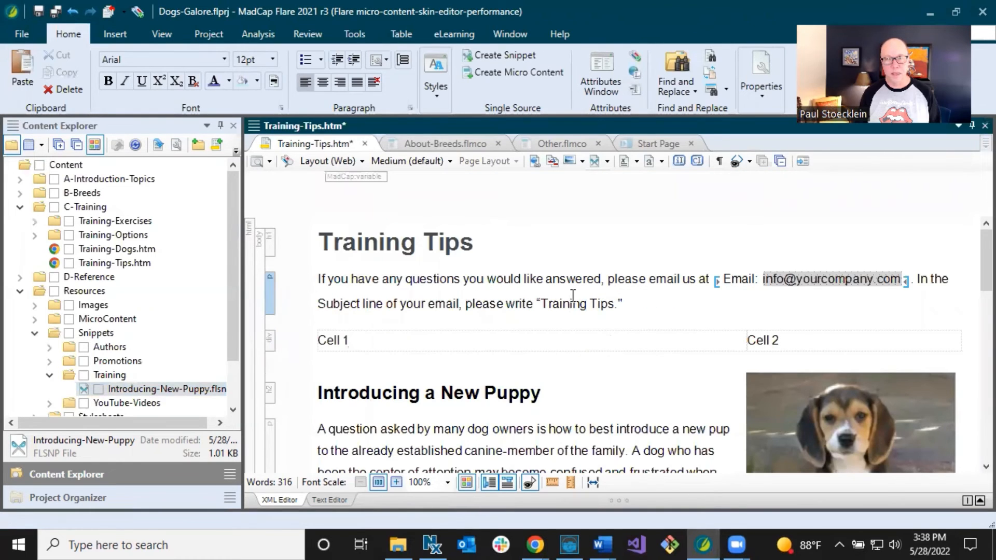
Copy the Introducing a New Puppy heading into the row's first cell and delete the "Cell 1" placeholder paragraph.
{"action": "left_click_drag", "start_coordinate": [316, 389], "coordinate": [419, 397]}
{"action": "left_click", "coordinate": [437, 399]}
{"action": "left_click", "coordinate": [320, 392]}
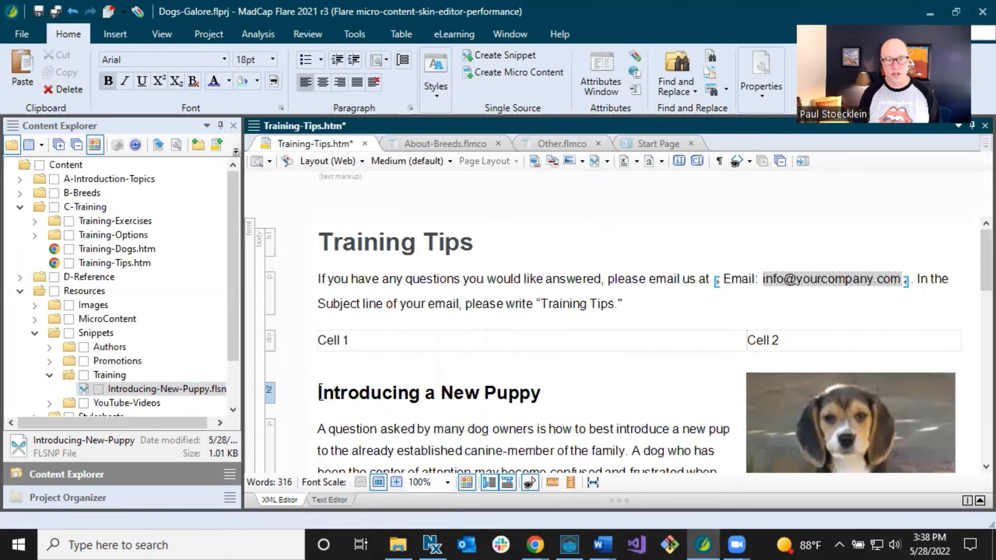
{"action": "right_click", "coordinate": [278, 396]}
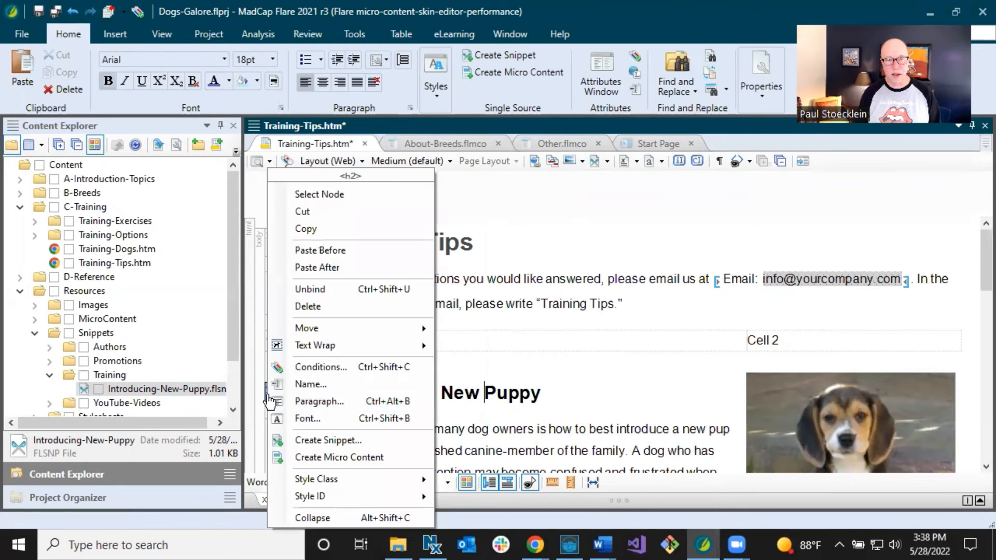
{"action": "left_click", "coordinate": [304, 227]}
{"action": "left_click", "coordinate": [350, 340]}
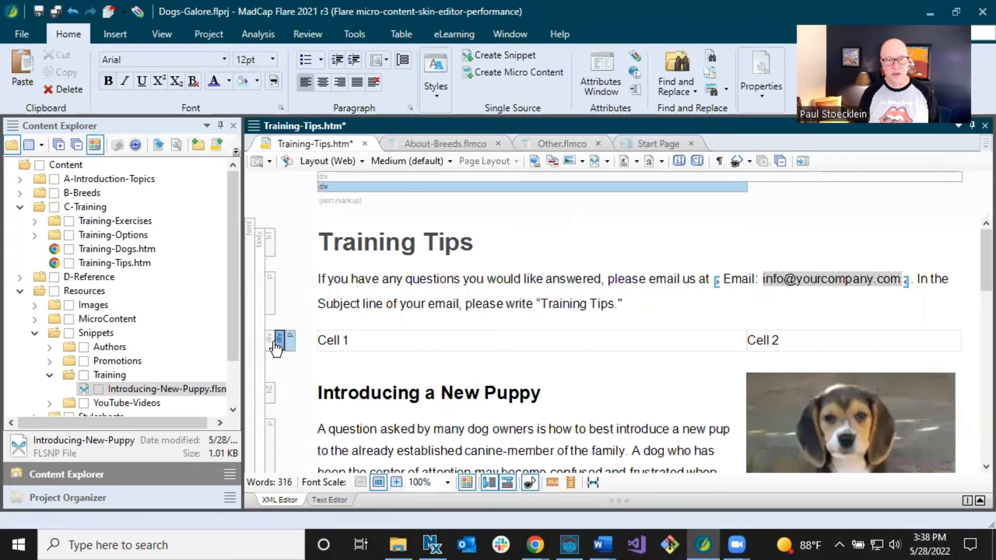
{"action": "right_click", "coordinate": [291, 347]}
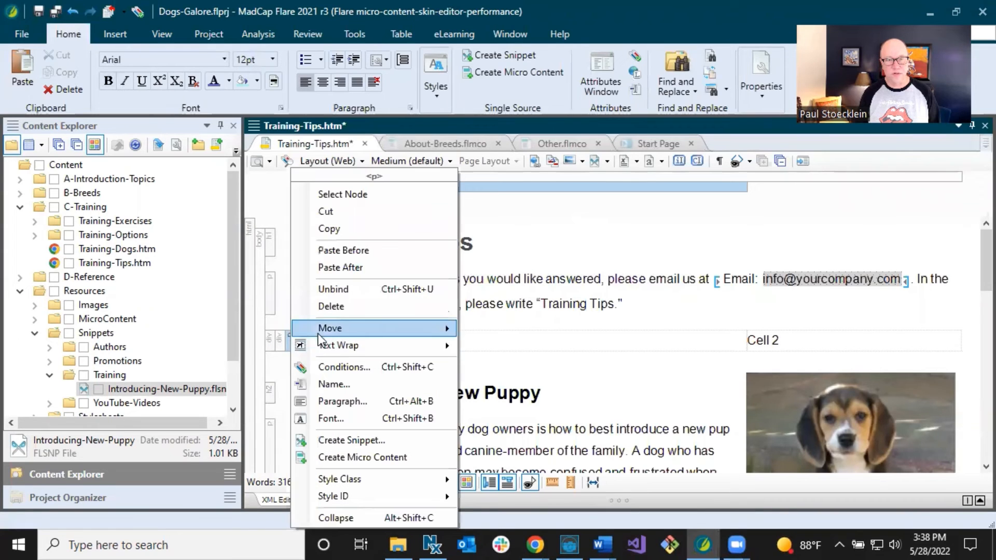
{"action": "left_click", "coordinate": [336, 267]}
{"action": "right_click", "coordinate": [290, 340]}
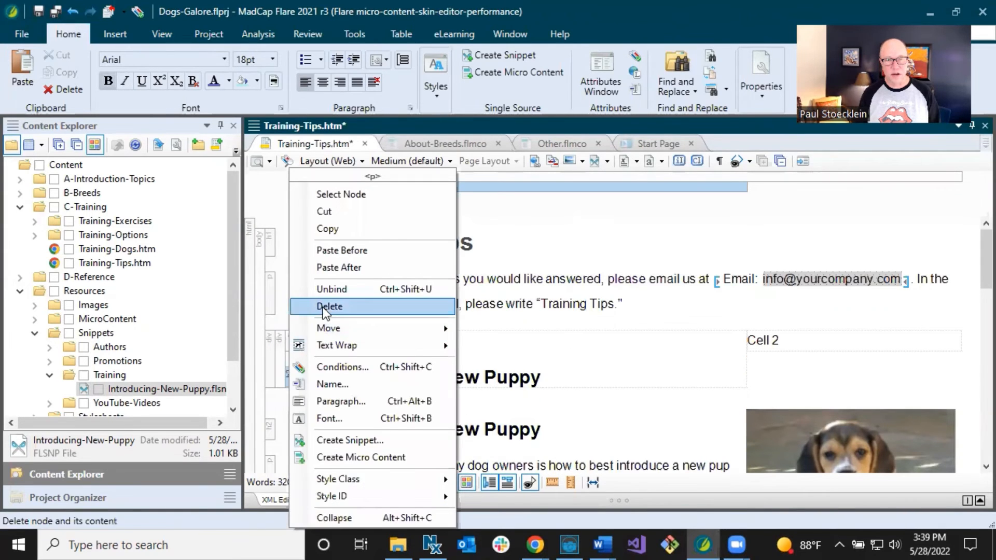
{"action": "left_click", "coordinate": [316, 307]}
Copy the original puppy paragraph and paste it after the heading in the row's first cell.
{"action": "right_click", "coordinate": [270, 348]}
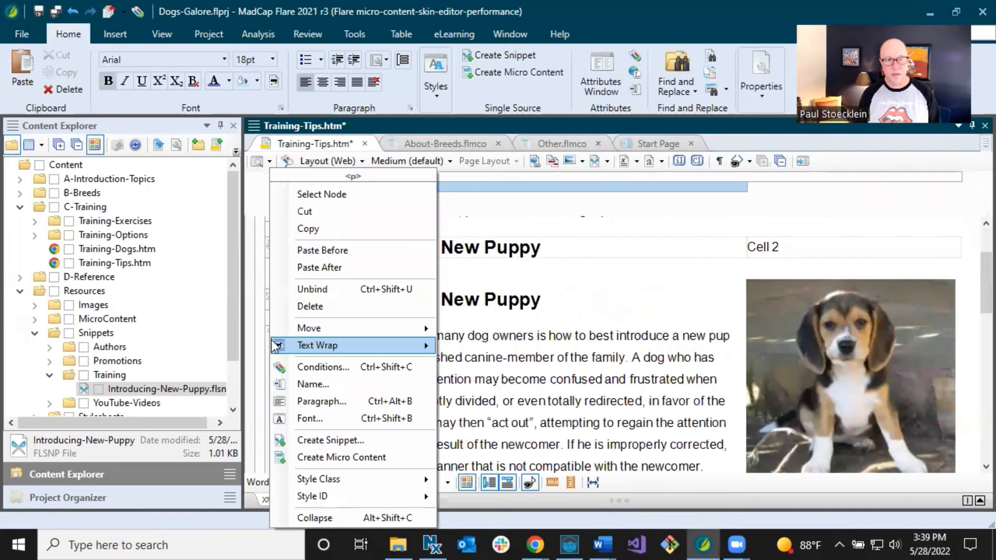
{"action": "left_click", "coordinate": [307, 230]}
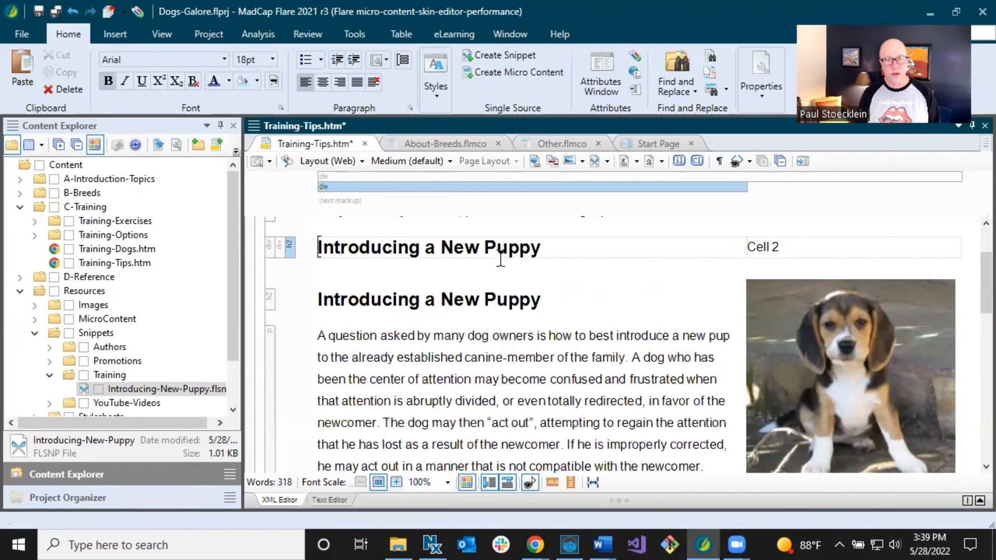
{"action": "key", "text": "End"}
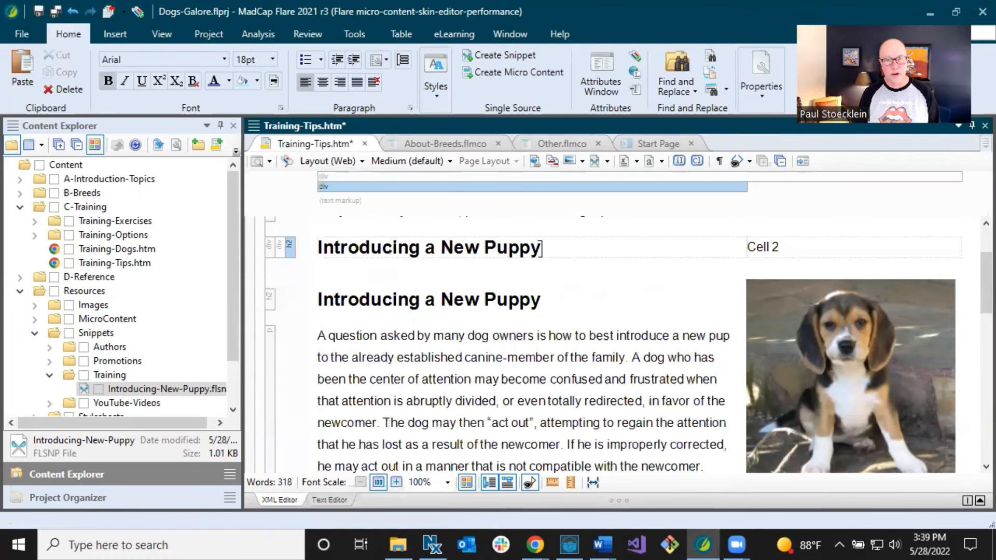
{"action": "right_click", "coordinate": [289, 250]}
{"action": "left_click", "coordinate": [335, 266]}
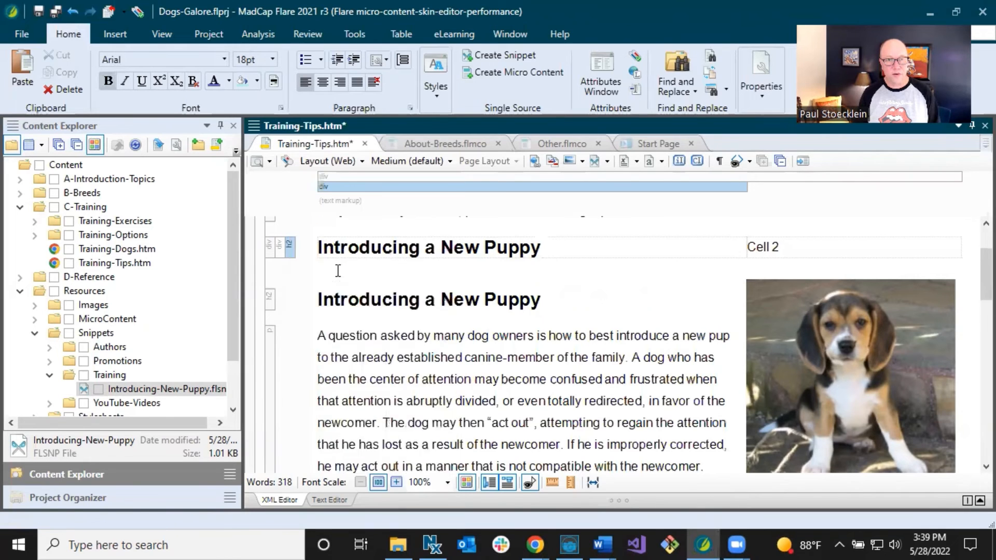
Delete the original puppy paragraph and the original Introducing a New Puppy heading below the layout row.
{"action": "scroll", "coordinate": [519, 358], "scroll_direction": "down", "scroll_amount": 2}
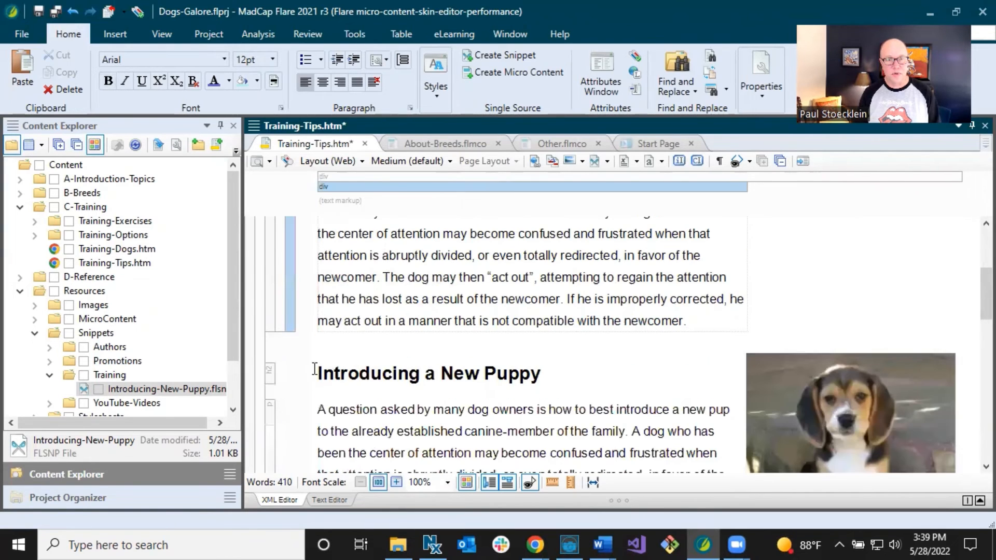
{"action": "right_click", "coordinate": [273, 410]}
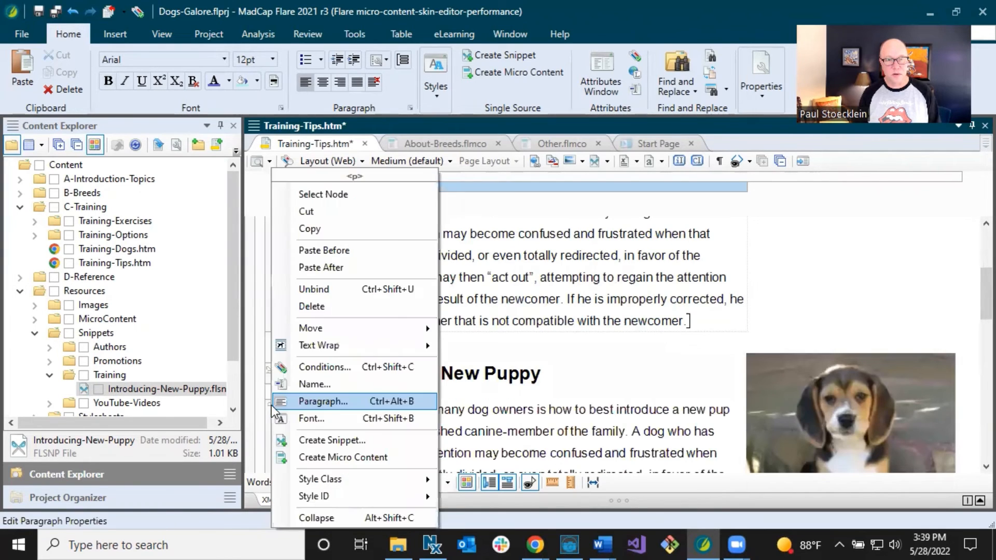
{"action": "left_click", "coordinate": [321, 304]}
{"action": "right_click", "coordinate": [269, 374]}
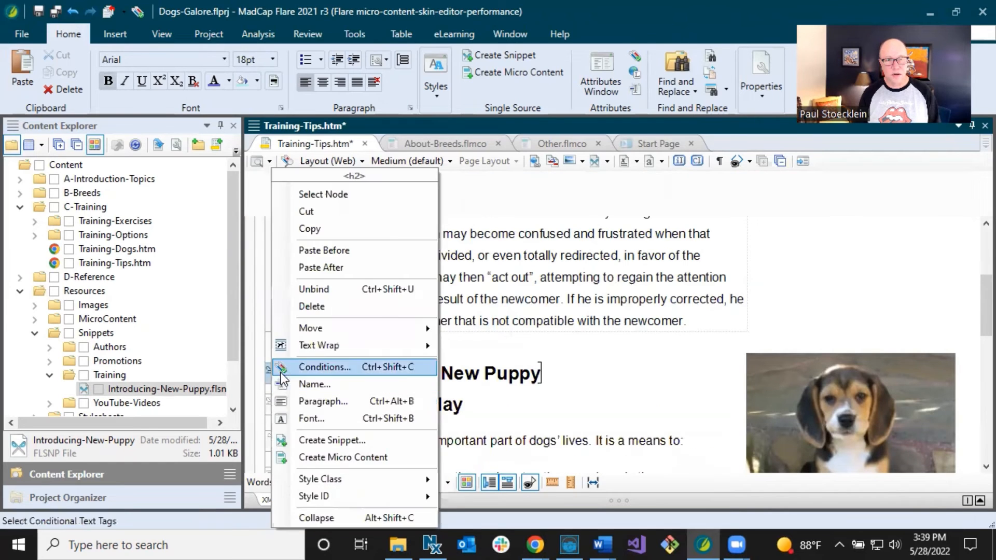
{"action": "left_click", "coordinate": [313, 306]}
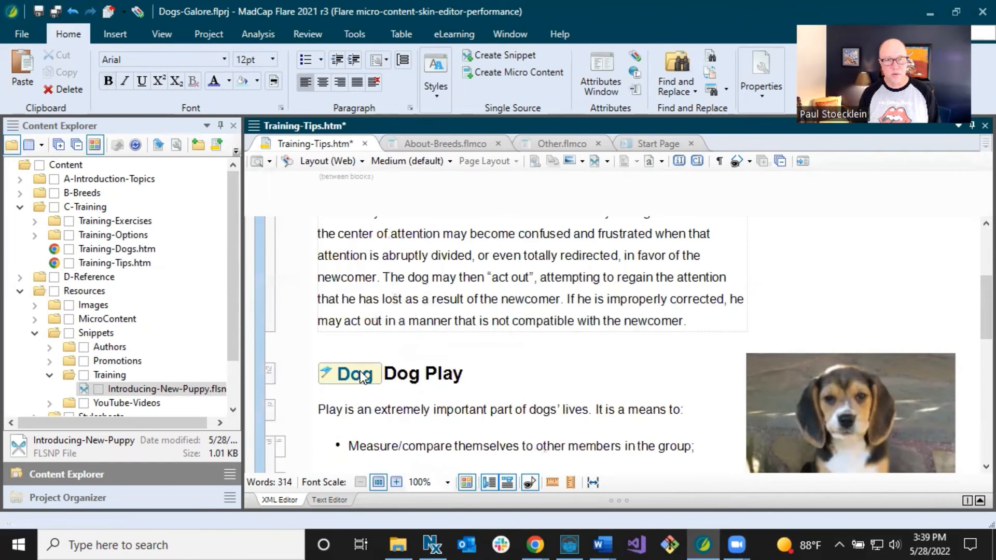
Delete the original puppy image beside Dog Play and the empty paragraph left below the layout row.
{"action": "left_click", "coordinate": [813, 371]}
{"action": "right_click", "coordinate": [815, 371]}
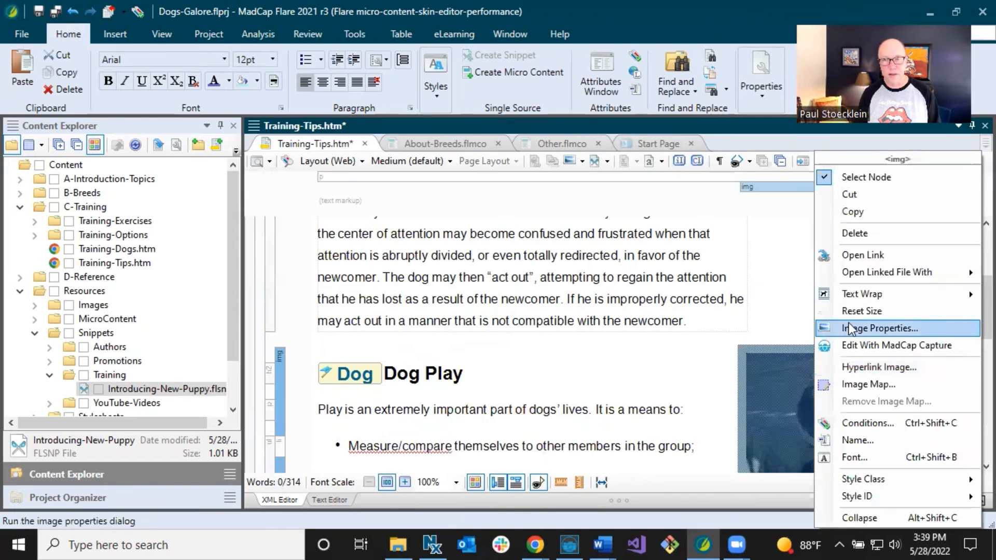
{"action": "left_click", "coordinate": [856, 234]}
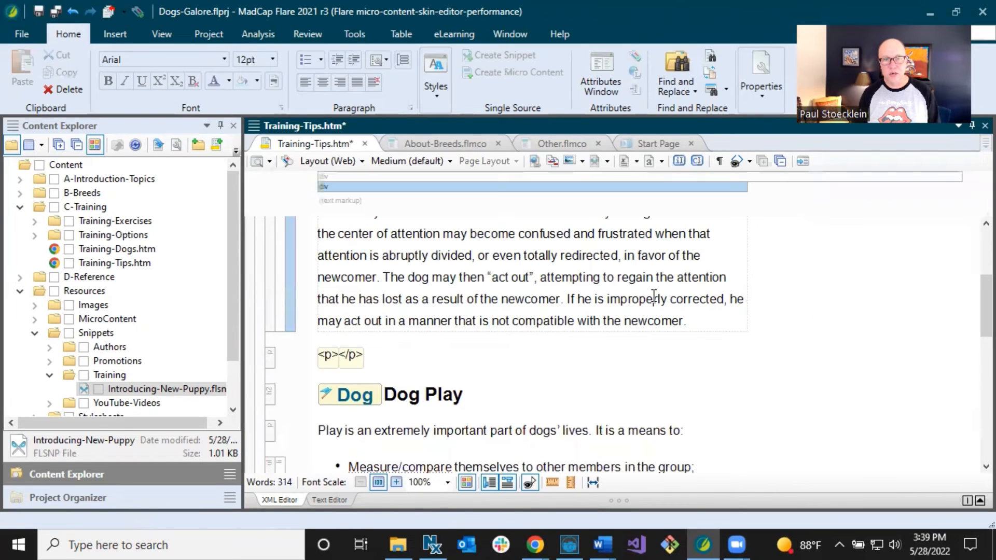
{"action": "right_click", "coordinate": [270, 370]}
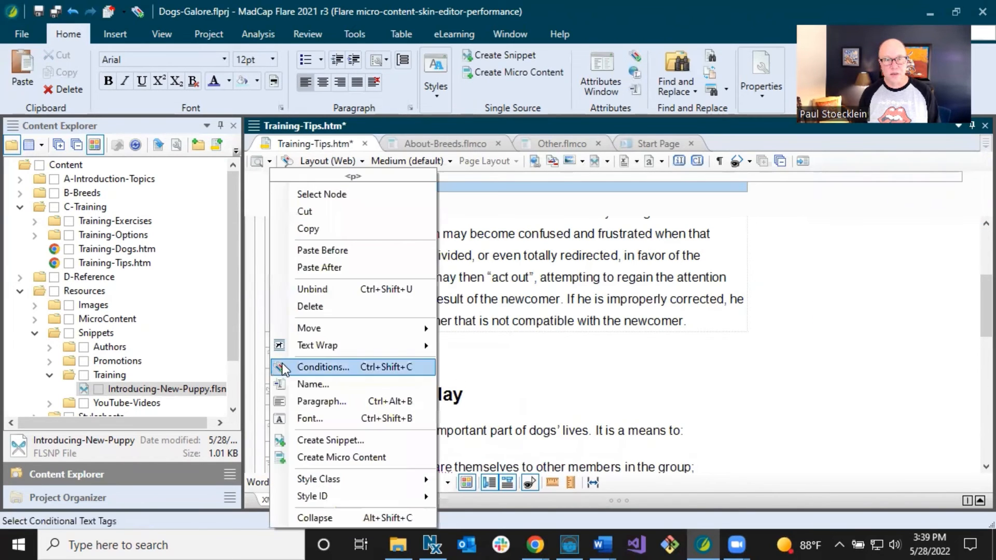
{"action": "left_click", "coordinate": [309, 309]}
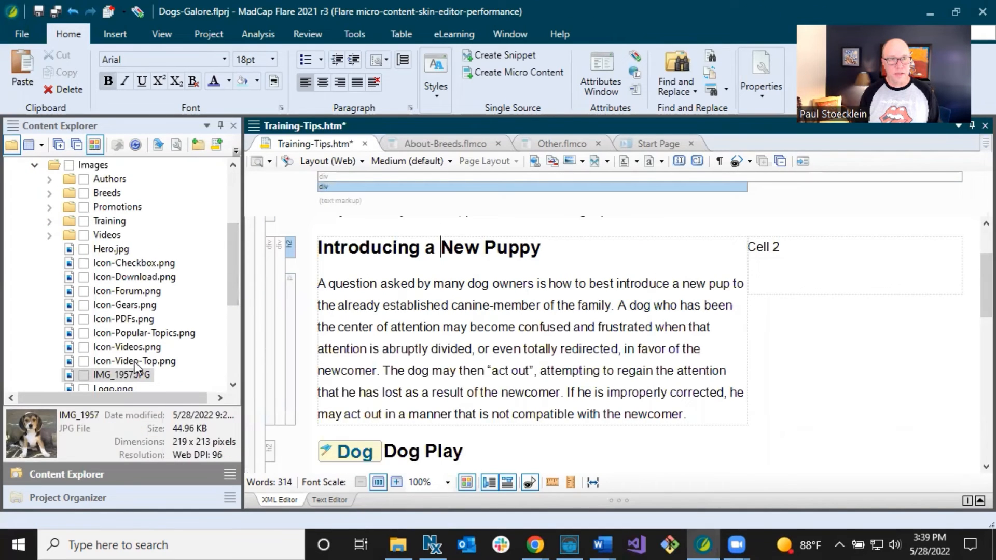
Insert IMG_1957.JPG into the row's second cell in place of the "Cell 2" placeholder paragraph and save the topic.
{"action": "left_click", "coordinate": [123, 375]}
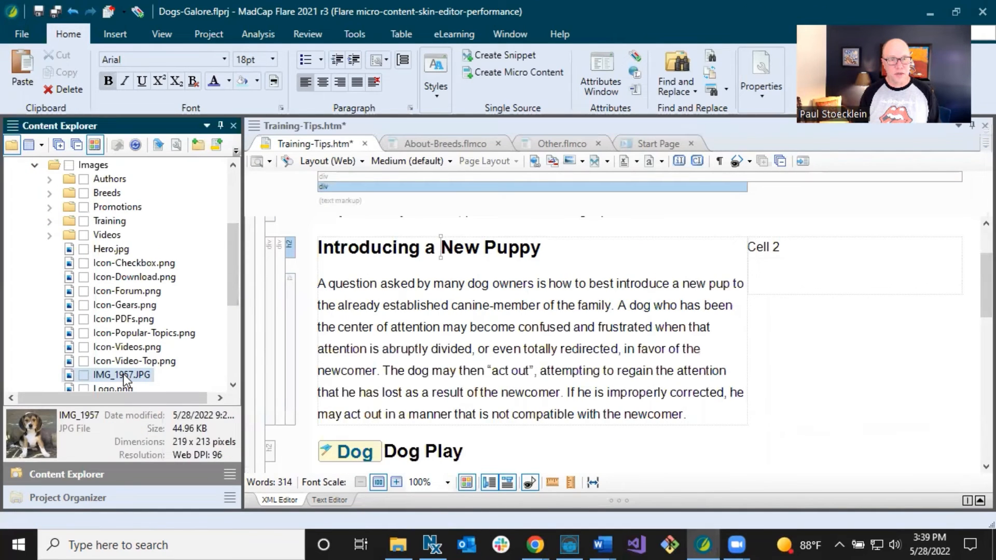
{"action": "left_click_drag", "start_coordinate": [125, 374], "coordinate": [756, 263]}
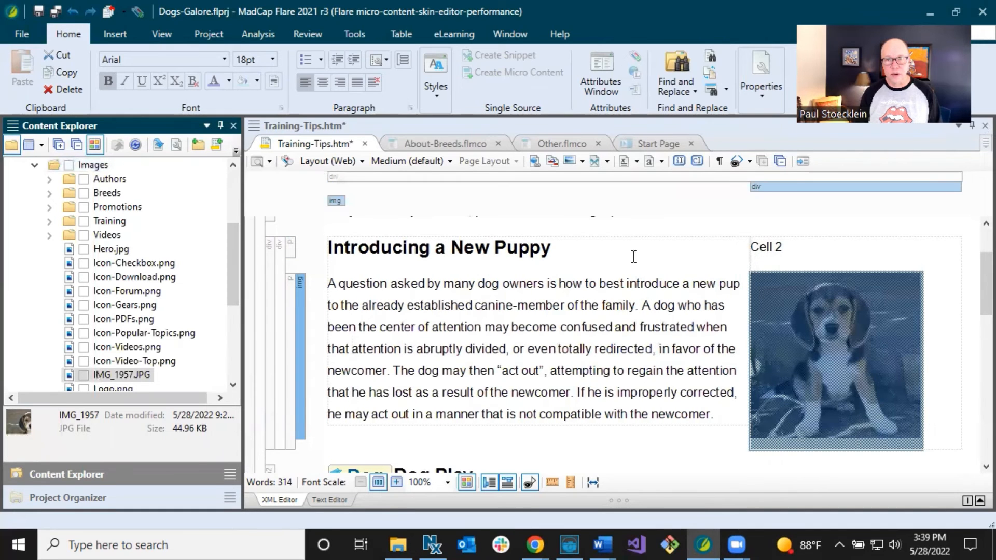
{"action": "left_click", "coordinate": [778, 248]}
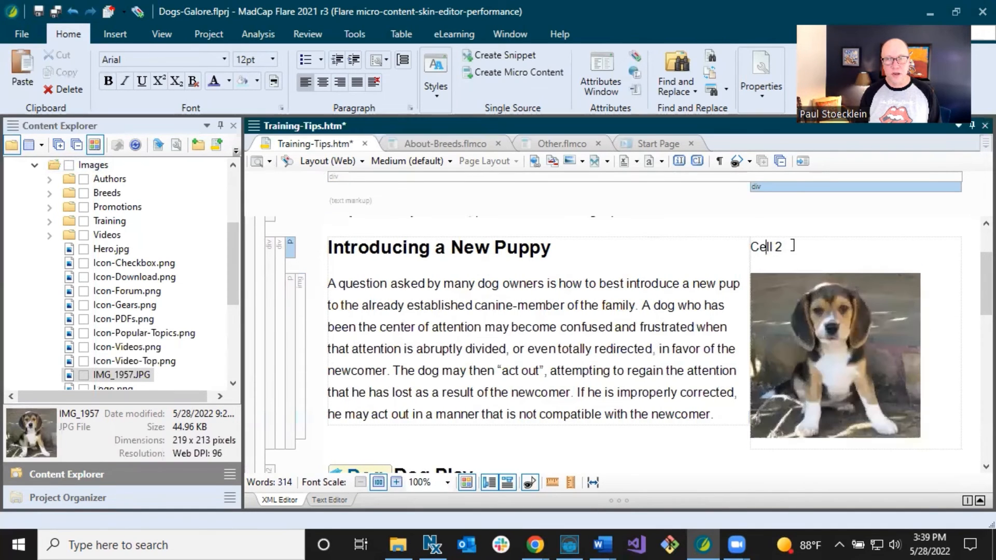
{"action": "right_click", "coordinate": [293, 257]}
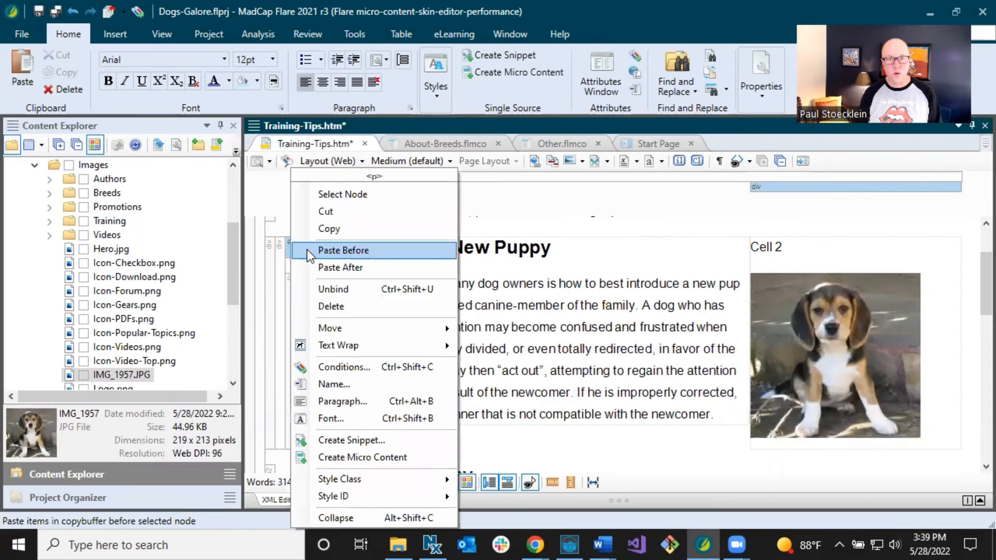
{"action": "left_click", "coordinate": [347, 307]}
{"action": "left_click", "coordinate": [648, 306]}
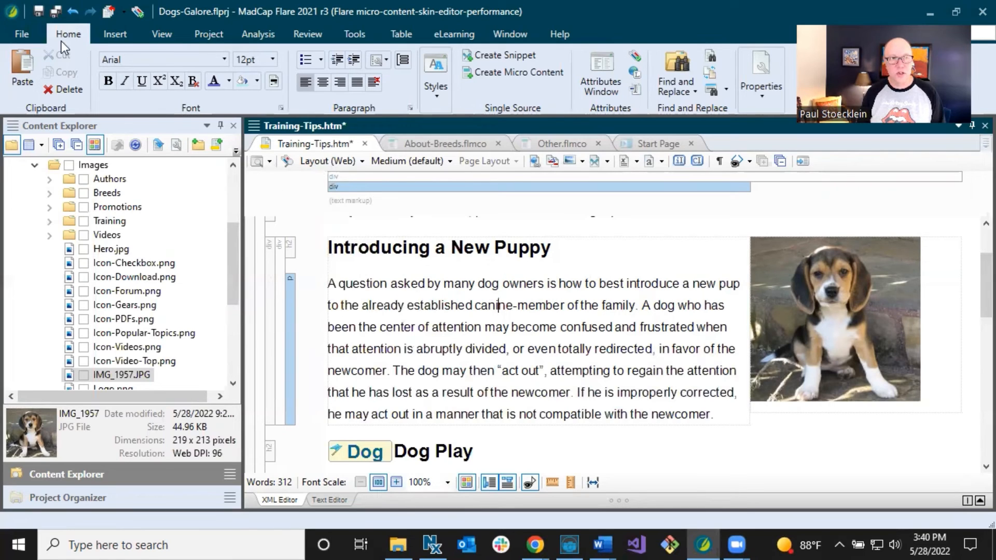
{"action": "left_click", "coordinate": [38, 11]}
Examine the puppy row's heading and paragraph structure, switch briefly to the text editor and back, and resave the topic.
{"action": "left_click", "coordinate": [451, 247]}
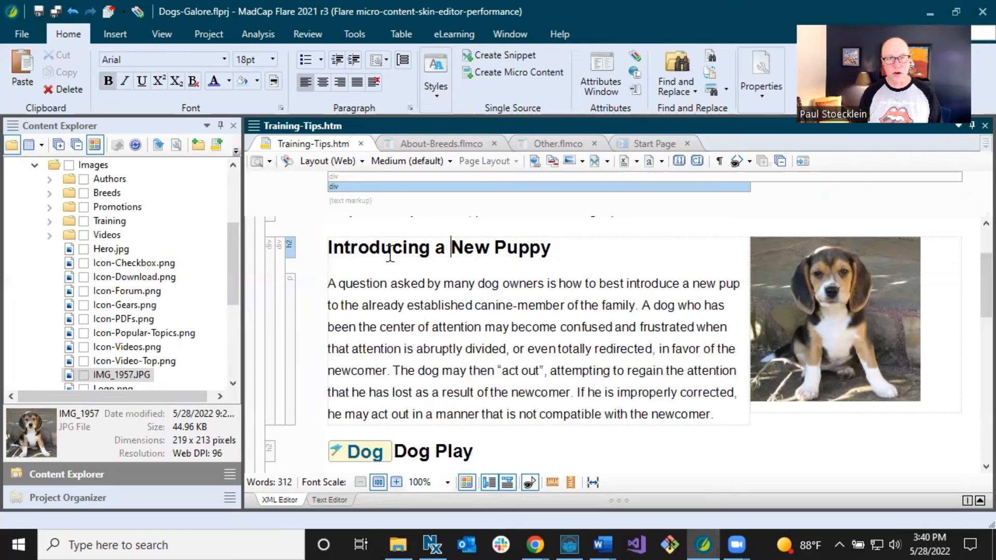
{"action": "left_click", "coordinate": [374, 254]}
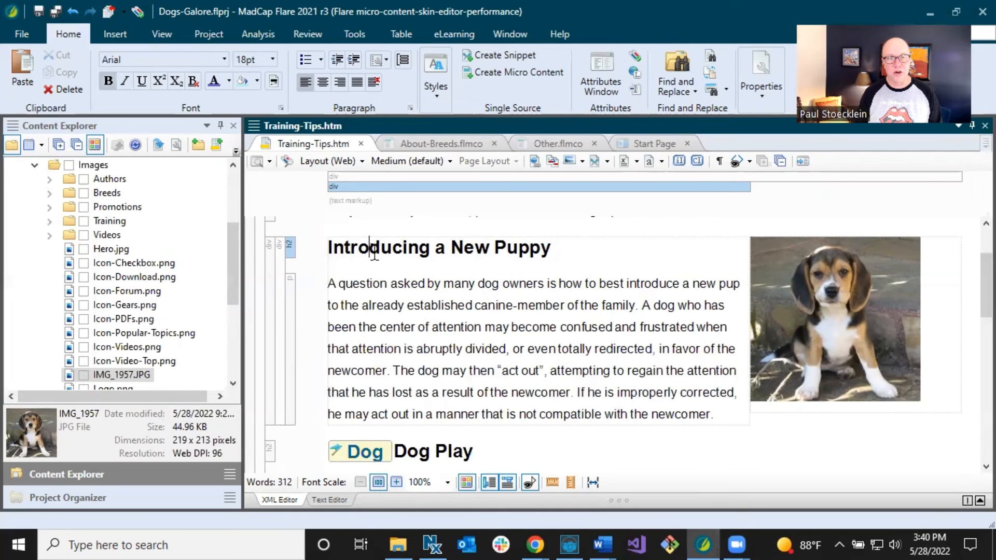
{"action": "left_click", "coordinate": [329, 504]}
{"action": "left_click", "coordinate": [279, 503]}
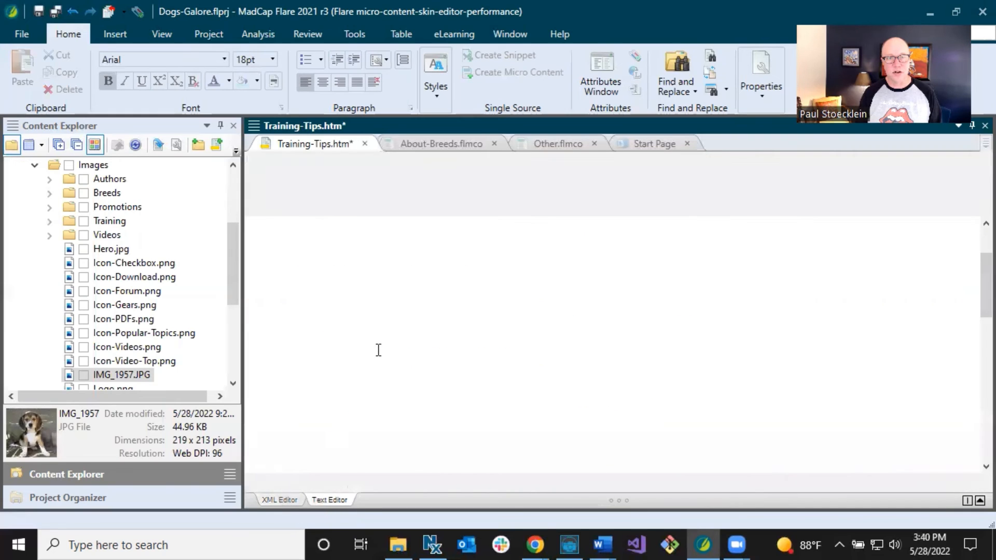
{"action": "left_click", "coordinate": [391, 289]}
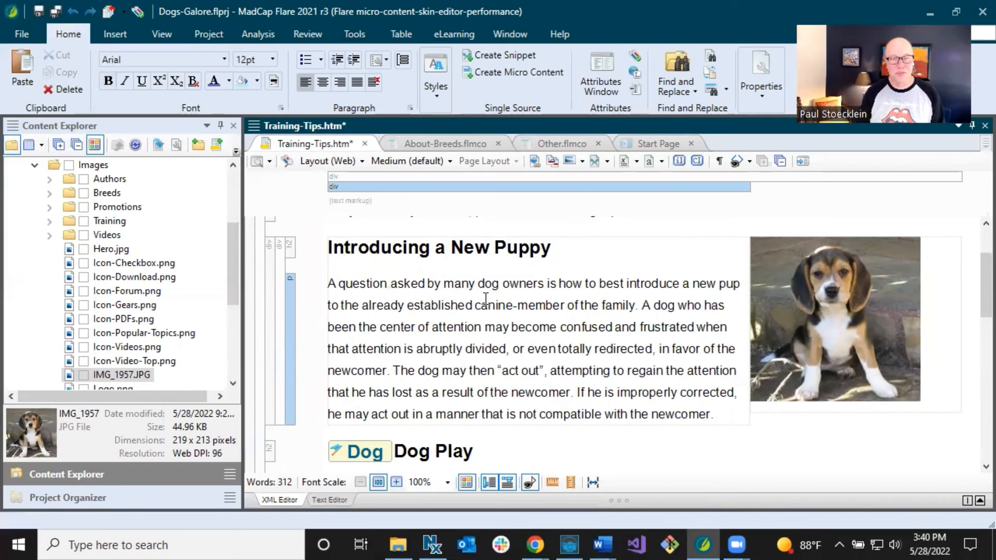
{"action": "left_click", "coordinate": [452, 256]}
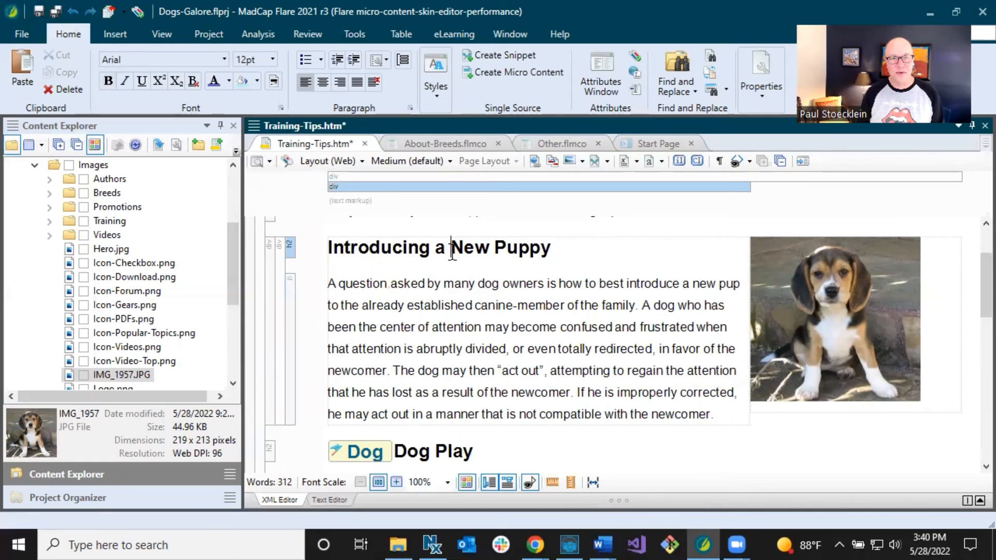
{"action": "left_click", "coordinate": [56, 10]}
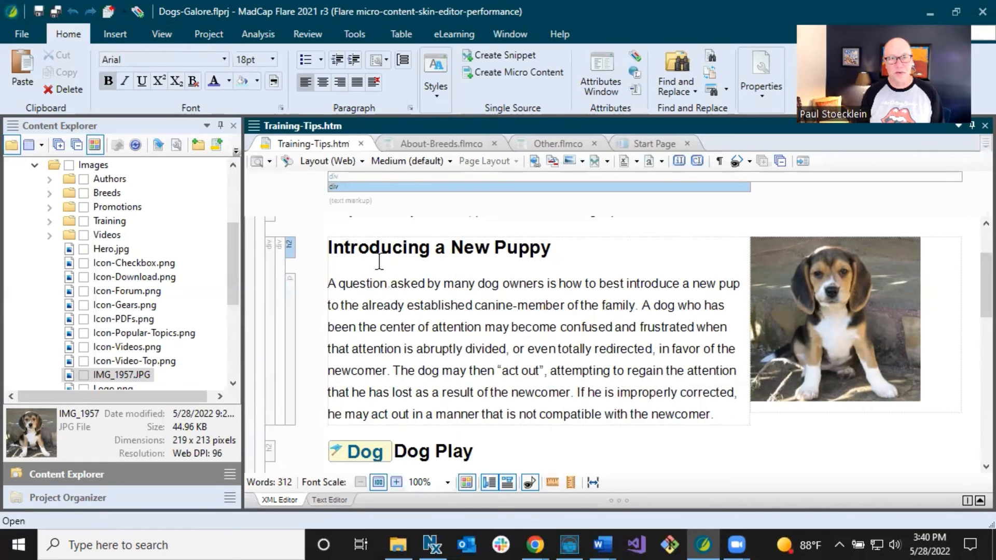
{"action": "left_click", "coordinate": [401, 249]}
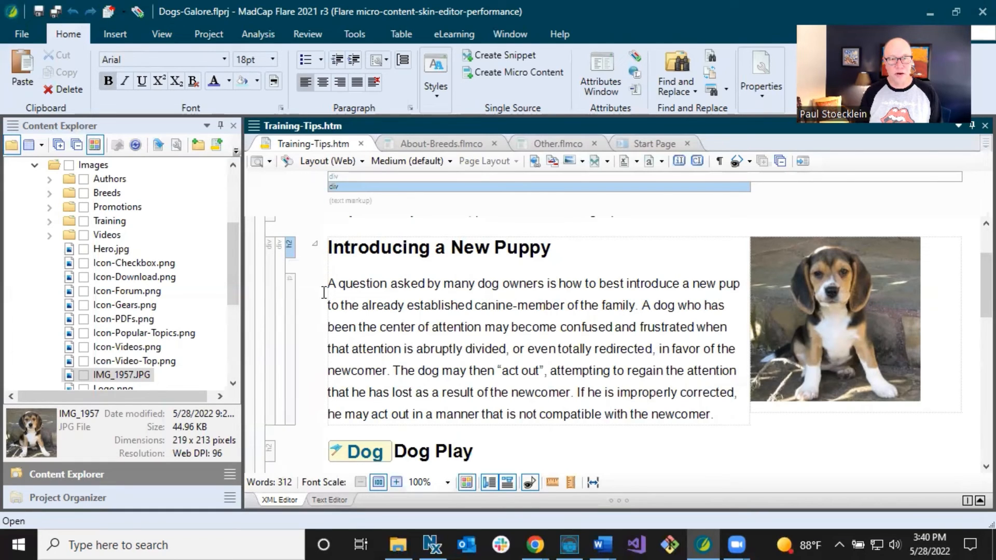
{"action": "left_click", "coordinate": [410, 283]}
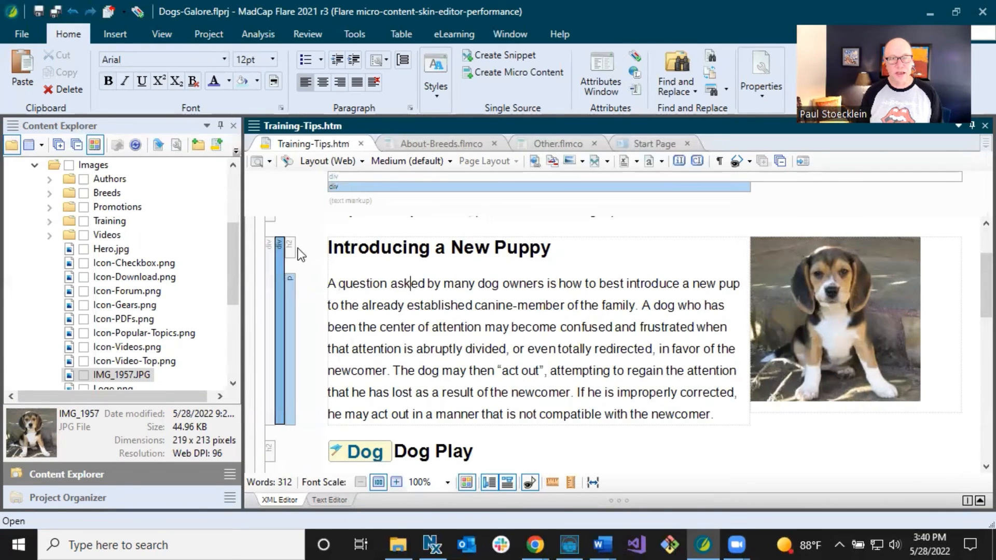
{"action": "scroll", "coordinate": [445, 291], "scroll_direction": "down", "scroll_amount": 3}
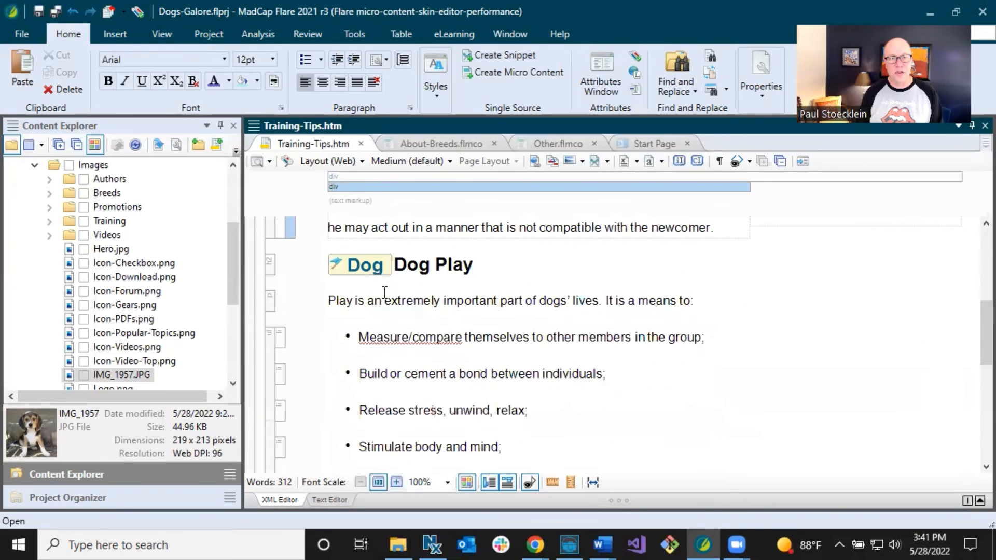
{"action": "left_click_drag", "start_coordinate": [329, 300], "coordinate": [715, 306]}
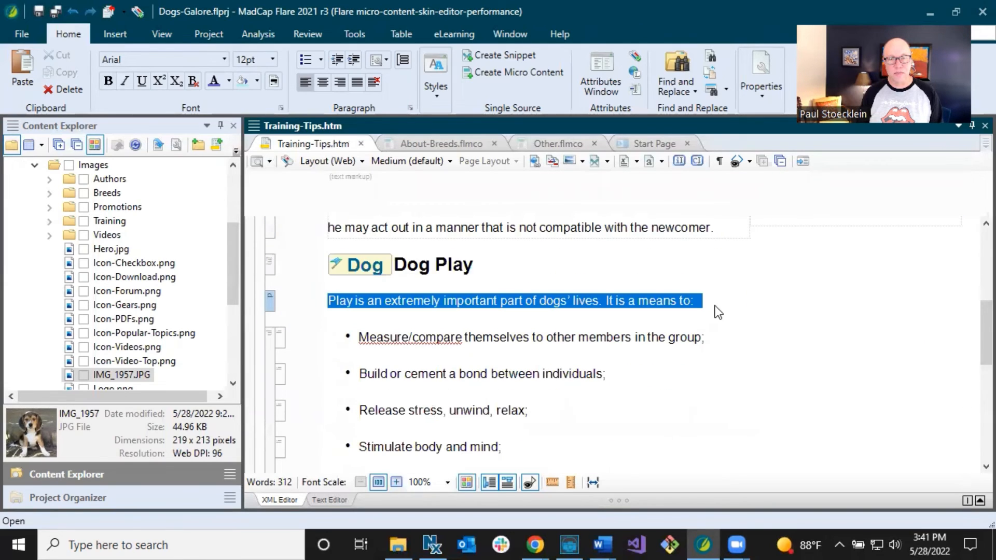
{"action": "left_click", "coordinate": [424, 305]}
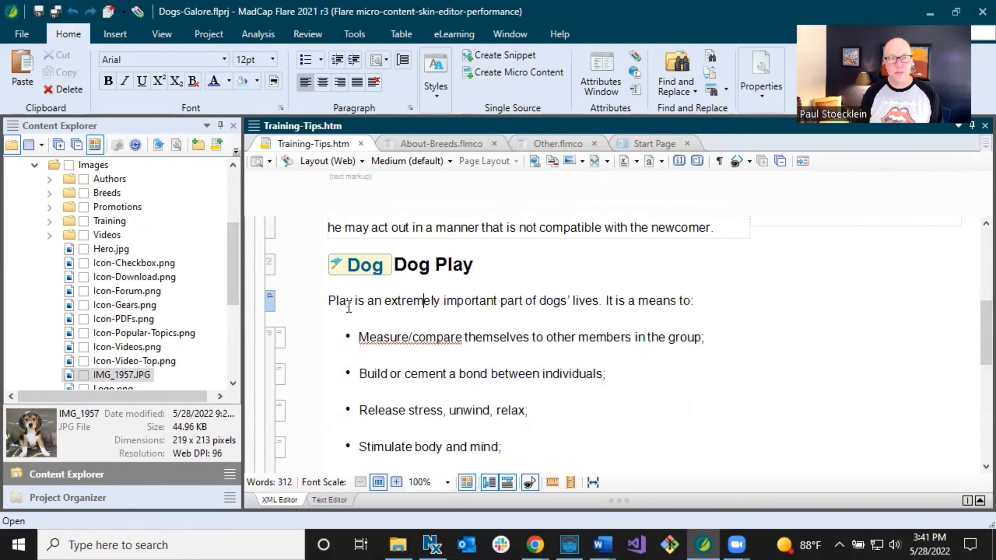
{"action": "left_click_drag", "start_coordinate": [330, 303], "coordinate": [590, 446]}
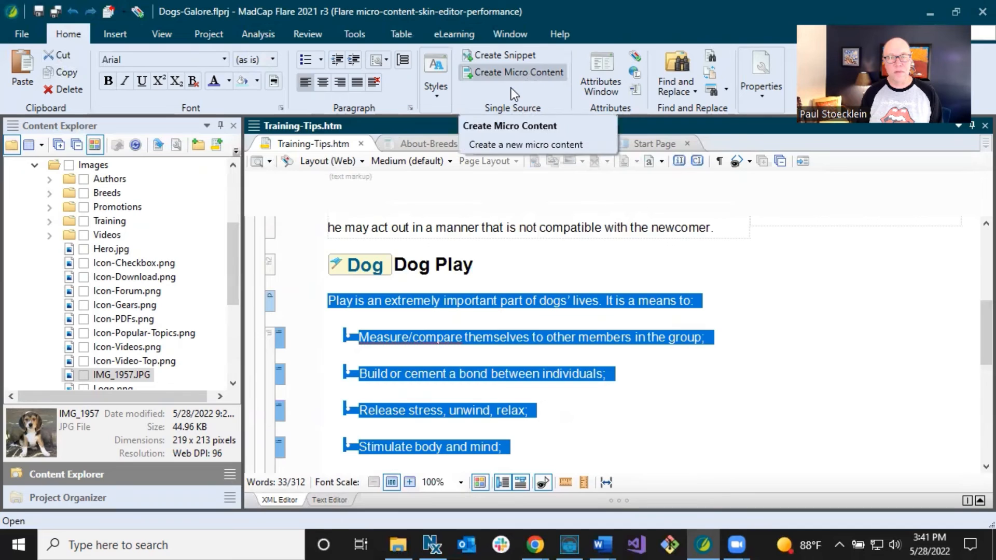
{"action": "left_click", "coordinate": [418, 268]}
{"action": "scroll", "coordinate": [415, 271], "scroll_direction": "up", "scroll_amount": 3}
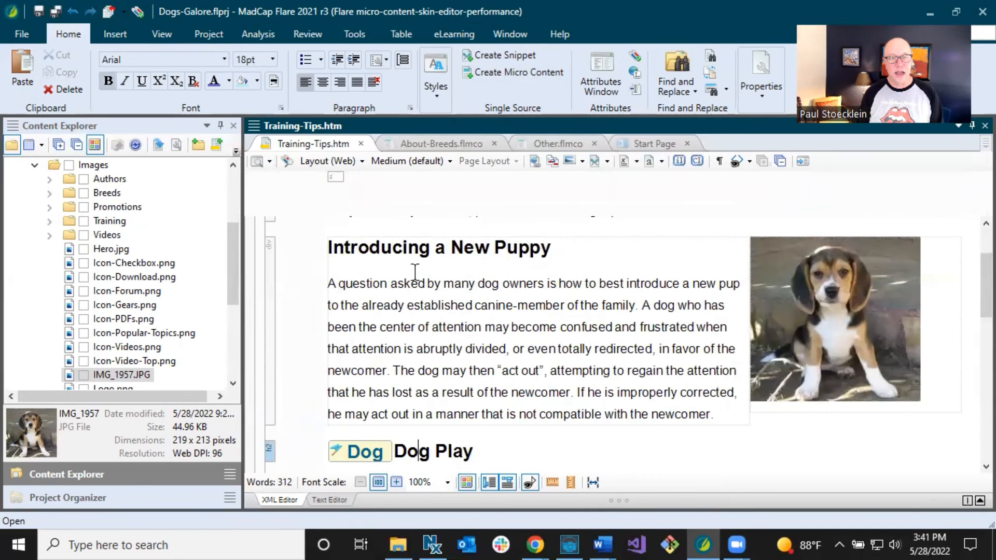
{"action": "left_click", "coordinate": [417, 248]}
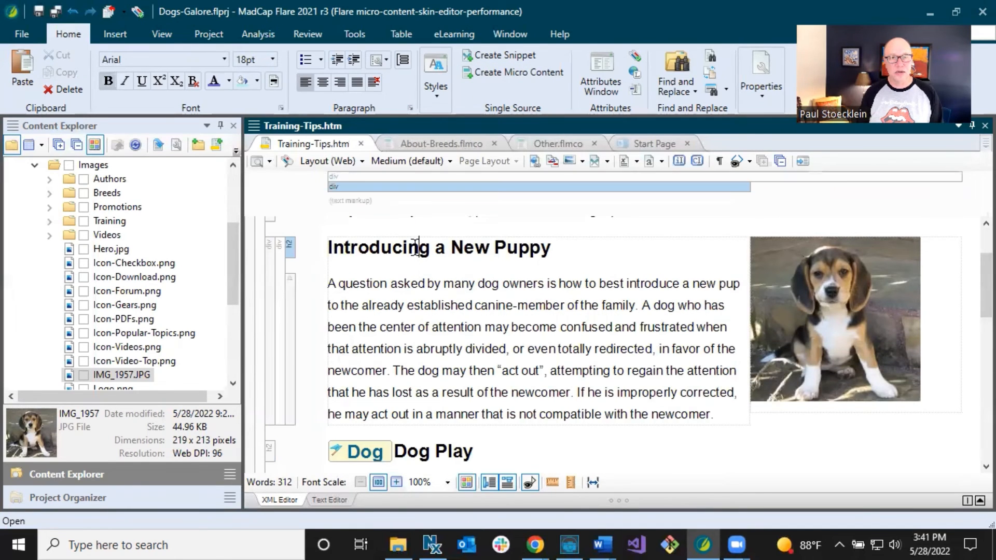
{"action": "right_click", "coordinate": [269, 248]}
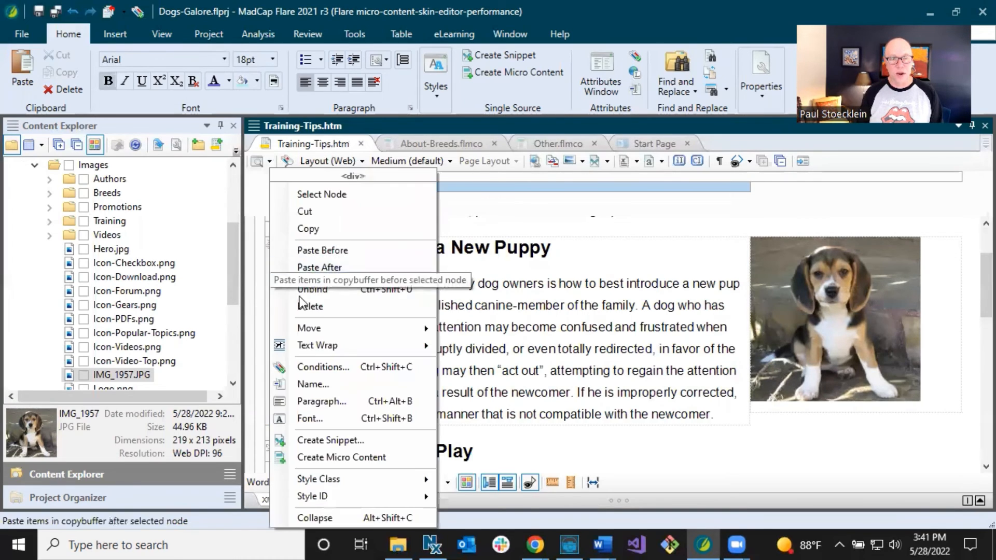
{"action": "left_click", "coordinate": [343, 454]}
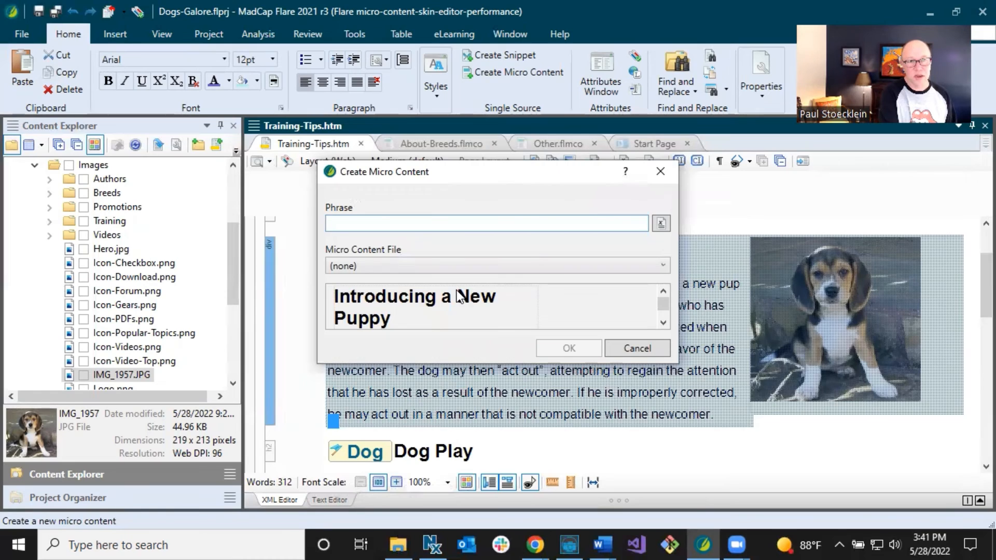
{"action": "type", "text": "new"}
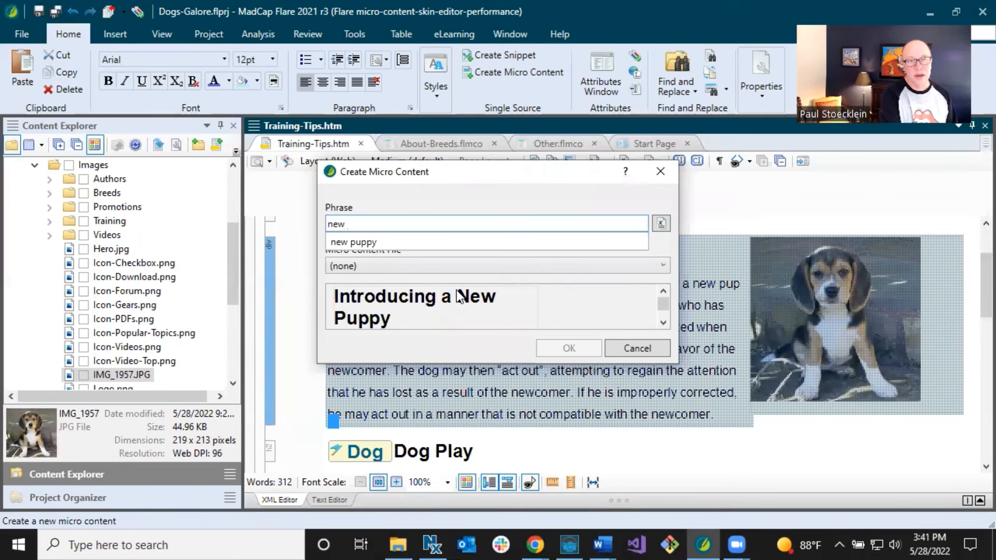
{"action": "type", "text": " pp"}
{"action": "key", "text": "BackSpace"}
{"action": "key", "text": "BackSpace"}
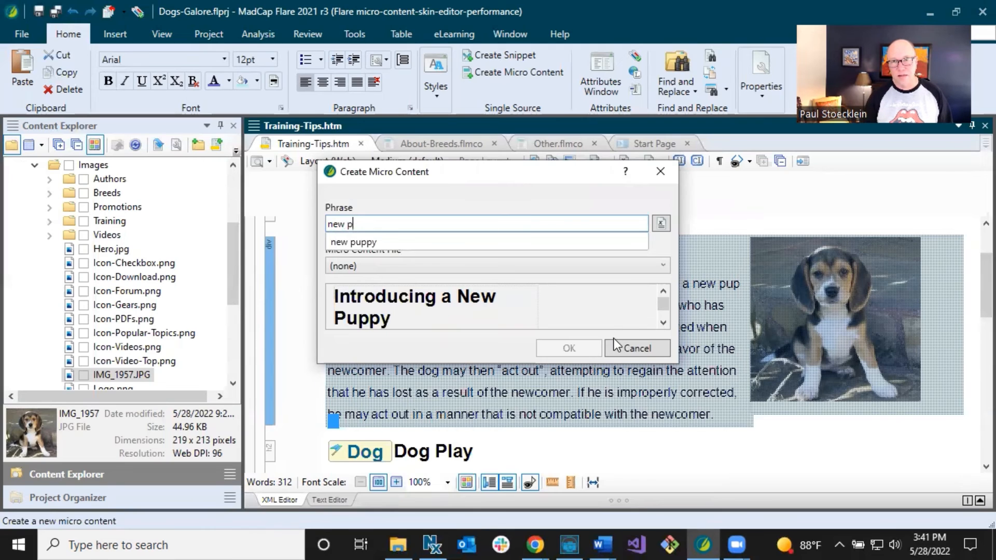
{"action": "left_click", "coordinate": [631, 351]}
{"action": "left_click", "coordinate": [631, 351]}
Delete the existing "new puppy" phrase from Other.flmco and save the micro content file.
{"action": "left_click", "coordinate": [553, 143]}
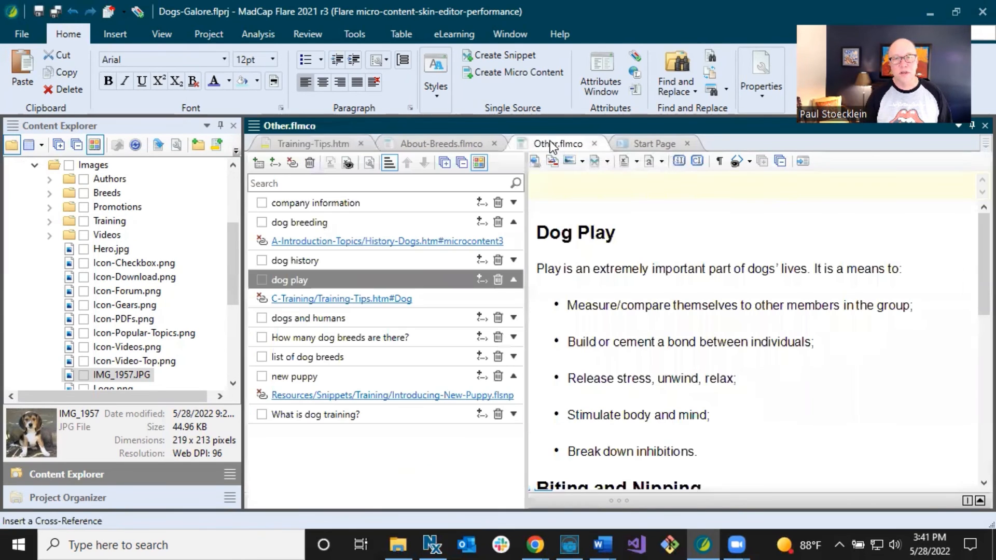
{"action": "left_click", "coordinate": [310, 377]}
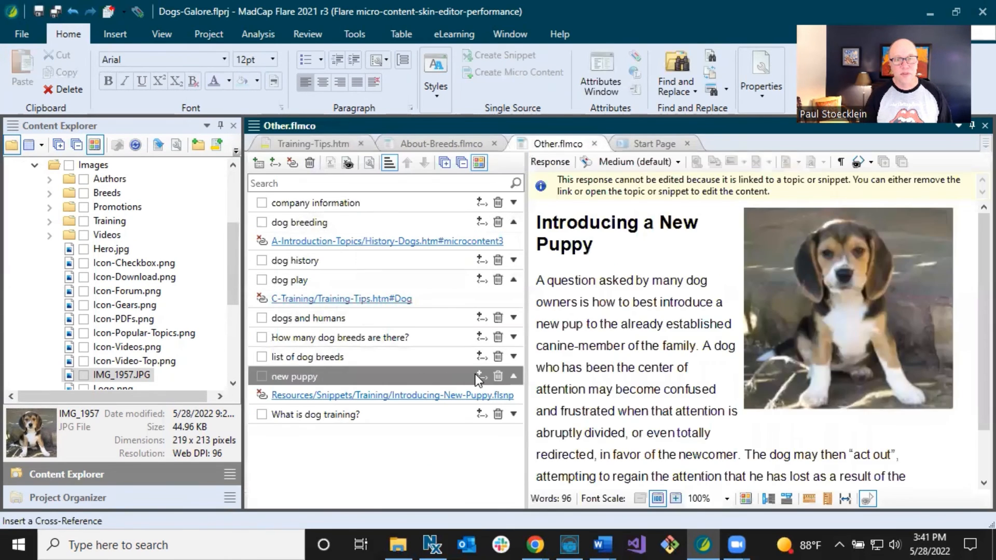
{"action": "left_click", "coordinate": [499, 376]}
{"action": "key", "text": "ctrl+s"}
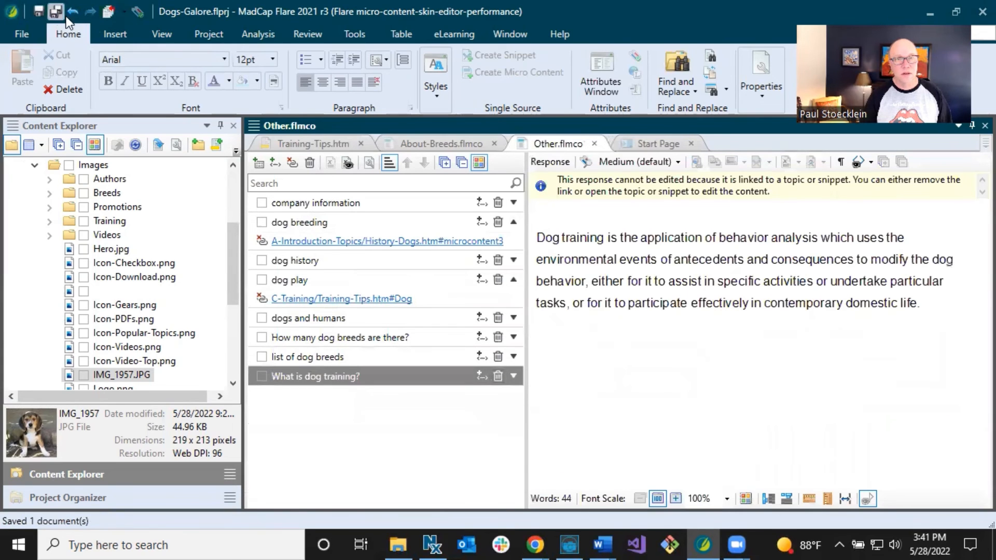
Create micro content from the puppy row's outer div in Training-Tips.htm, with the phrase "new puppy" stored in Resources\MicroContent\Other.flmco.
{"action": "left_click", "coordinate": [300, 140]}
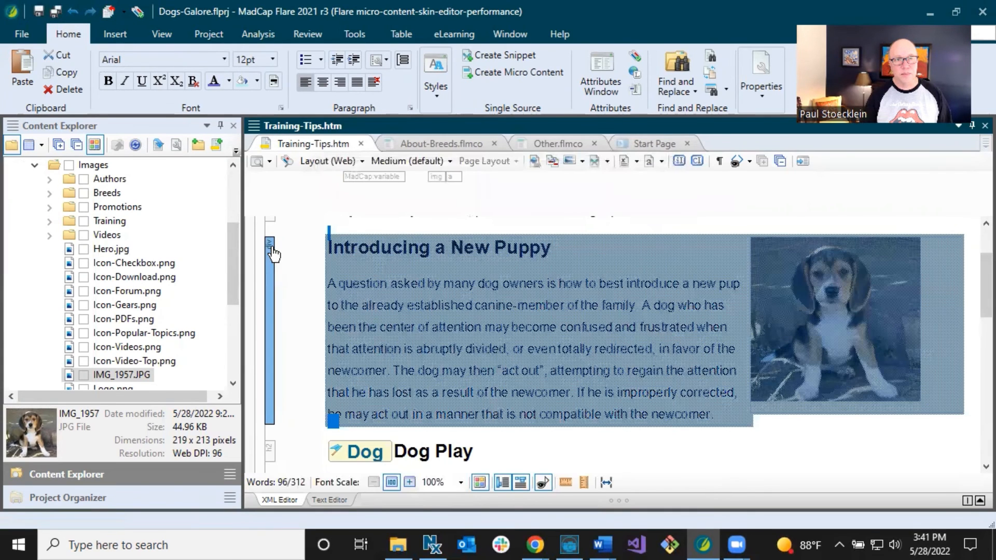
{"action": "right_click", "coordinate": [272, 254]}
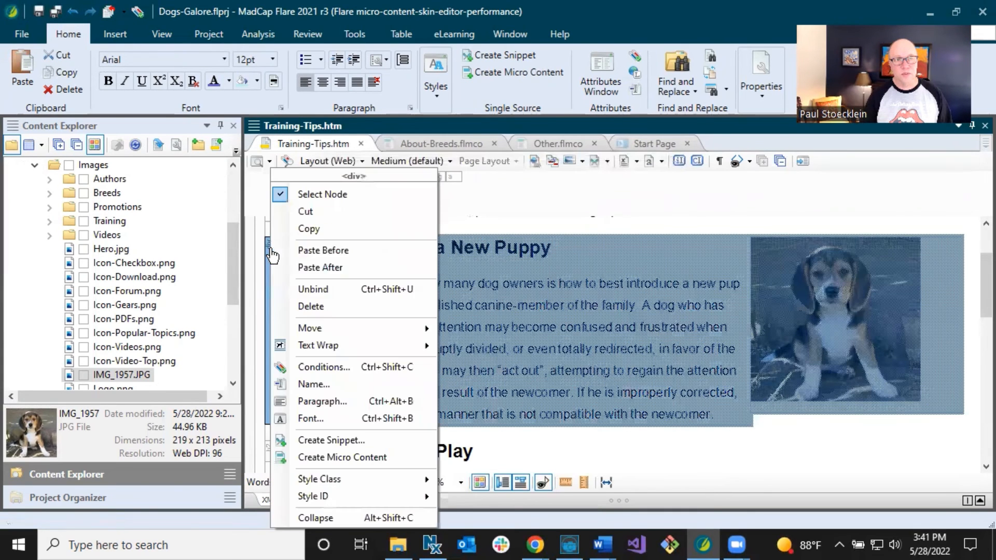
{"action": "left_click", "coordinate": [329, 454]}
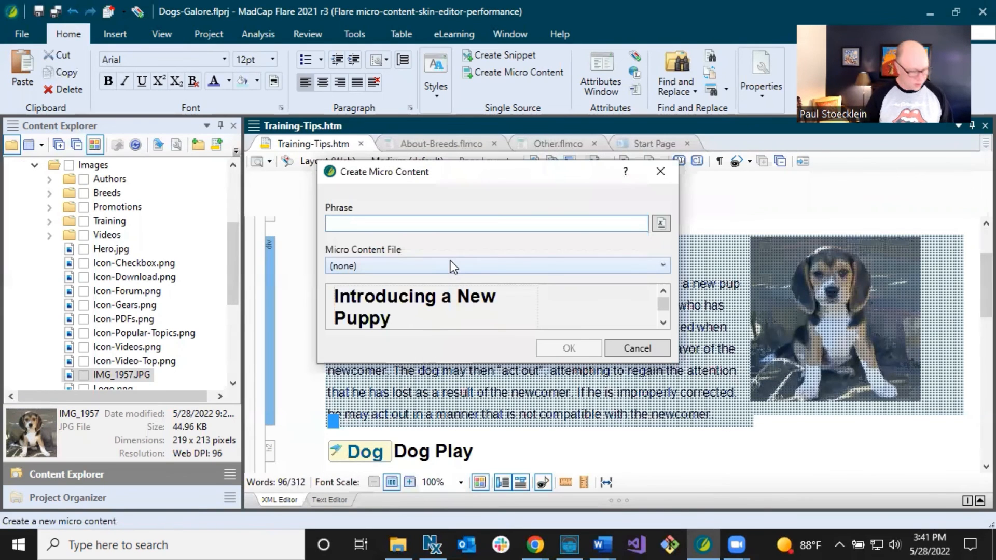
{"action": "type", "text": "new puppy"}
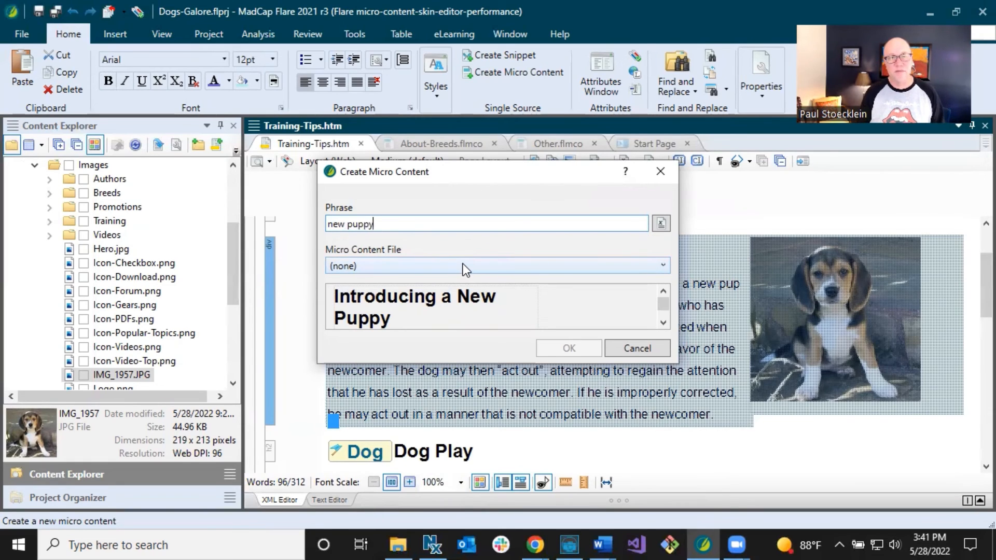
{"action": "left_click", "coordinate": [463, 266]}
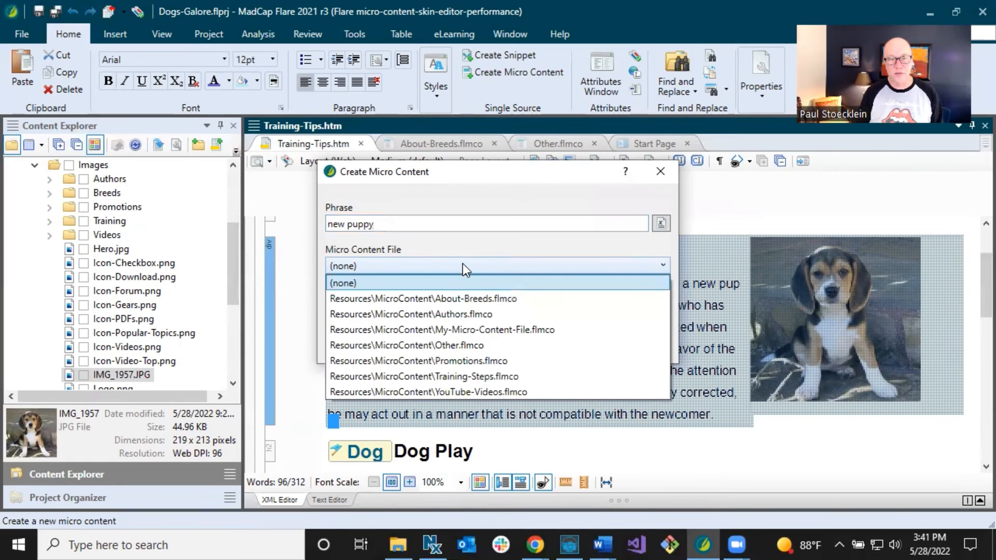
{"action": "left_click", "coordinate": [462, 344]}
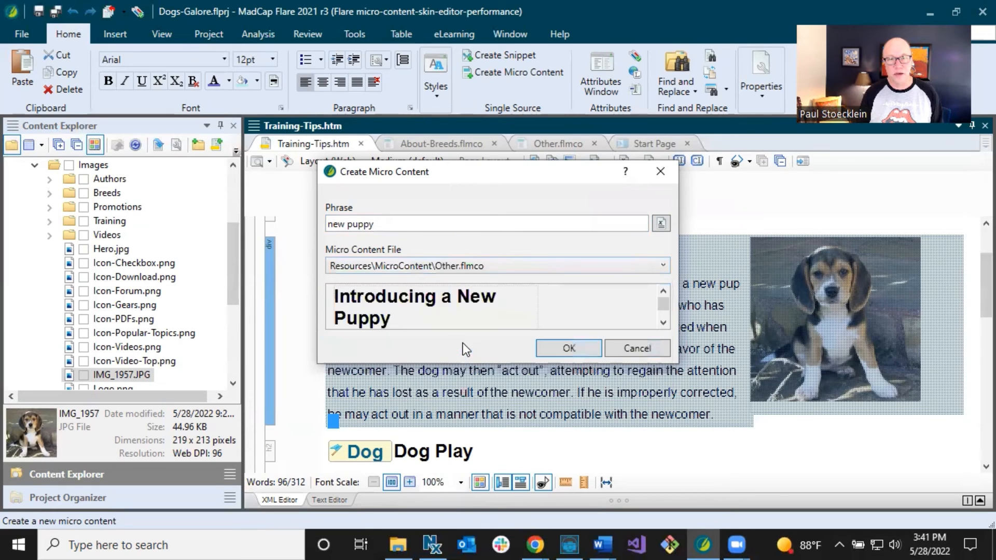
{"action": "left_click", "coordinate": [562, 347]}
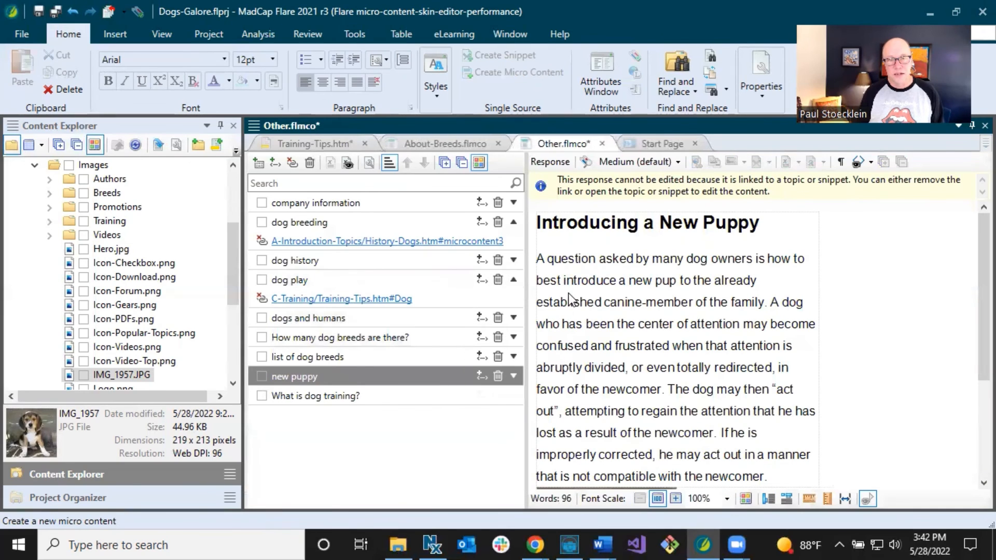
Reveal the source link under the "new puppy" phrase and save all open files.
{"action": "left_click", "coordinate": [514, 376]}
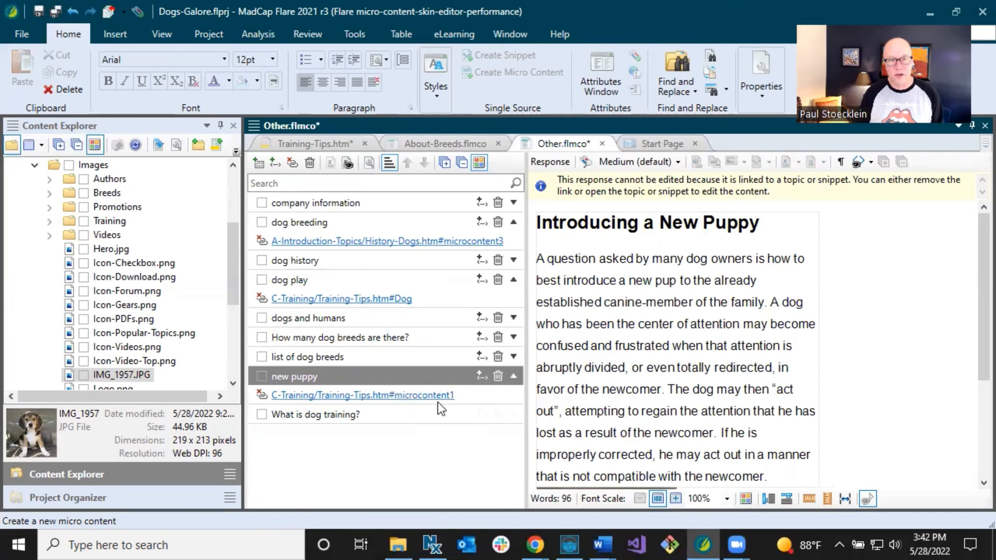
{"action": "left_click", "coordinate": [583, 283]}
{"action": "left_click", "coordinate": [55, 11]}
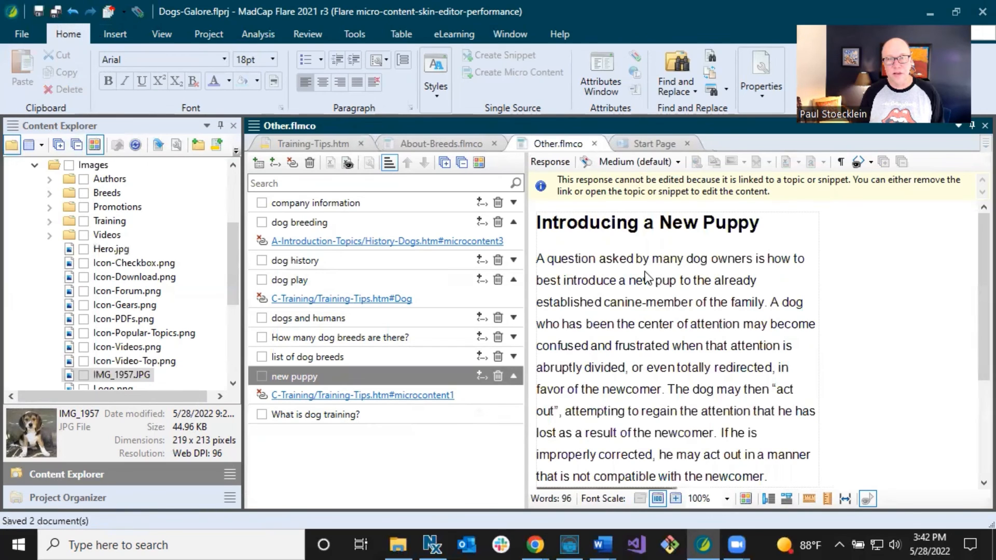
Check the puppy row's micro content wrapper in Training-Tips.htm and build the primary target, First-HTML5-Target.
{"action": "left_click", "coordinate": [311, 144]}
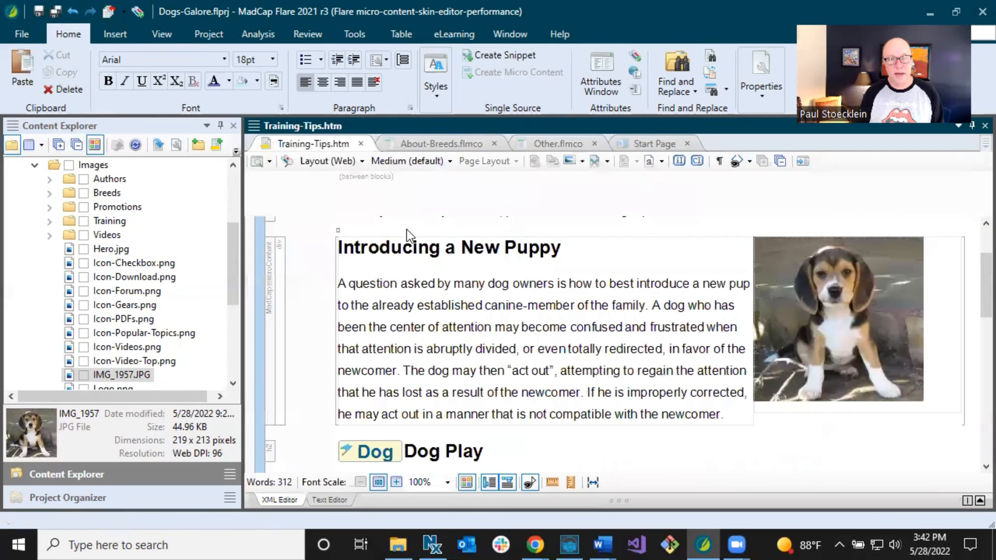
{"action": "left_click", "coordinate": [380, 247]}
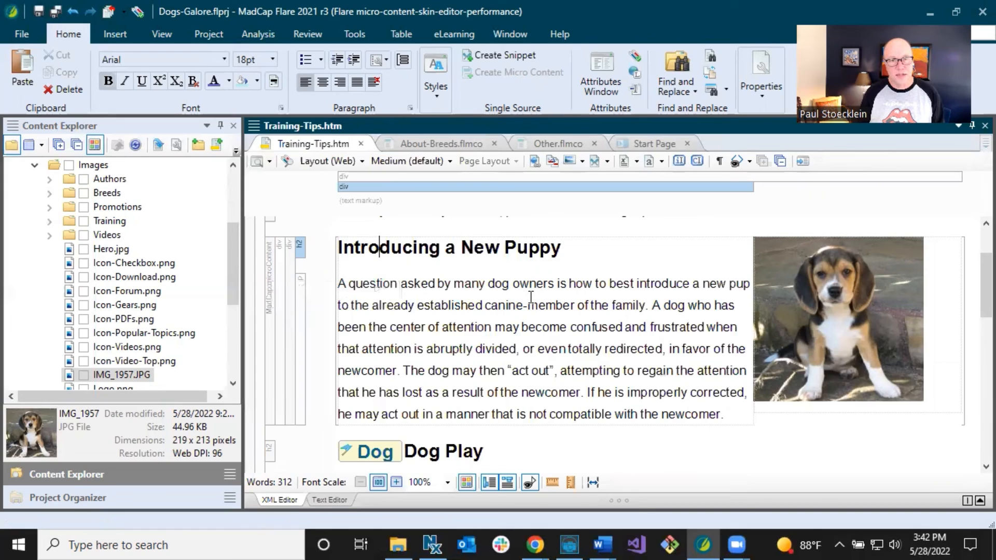
{"action": "scroll", "coordinate": [531, 297], "scroll_direction": "up", "scroll_amount": 3}
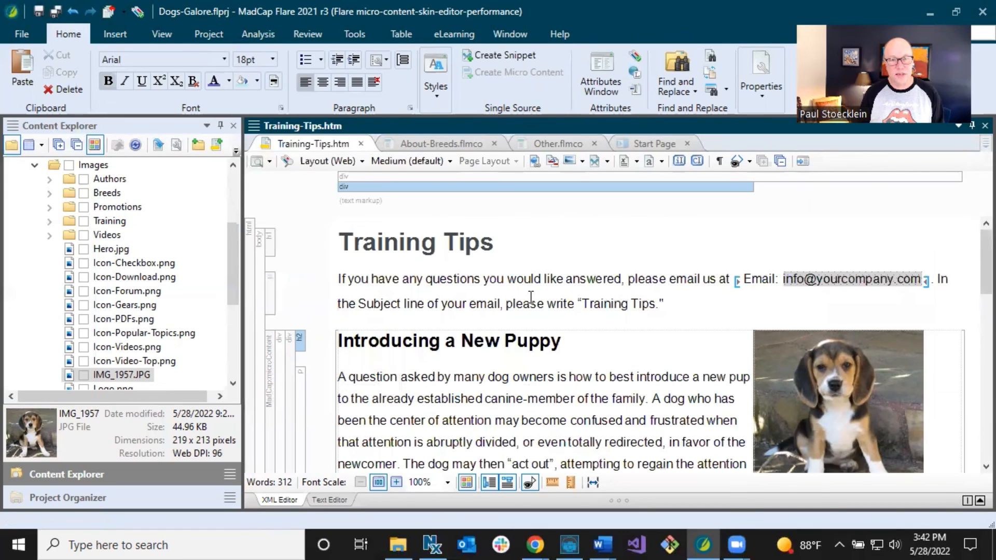
{"action": "scroll", "coordinate": [531, 297], "scroll_direction": "down", "scroll_amount": 3}
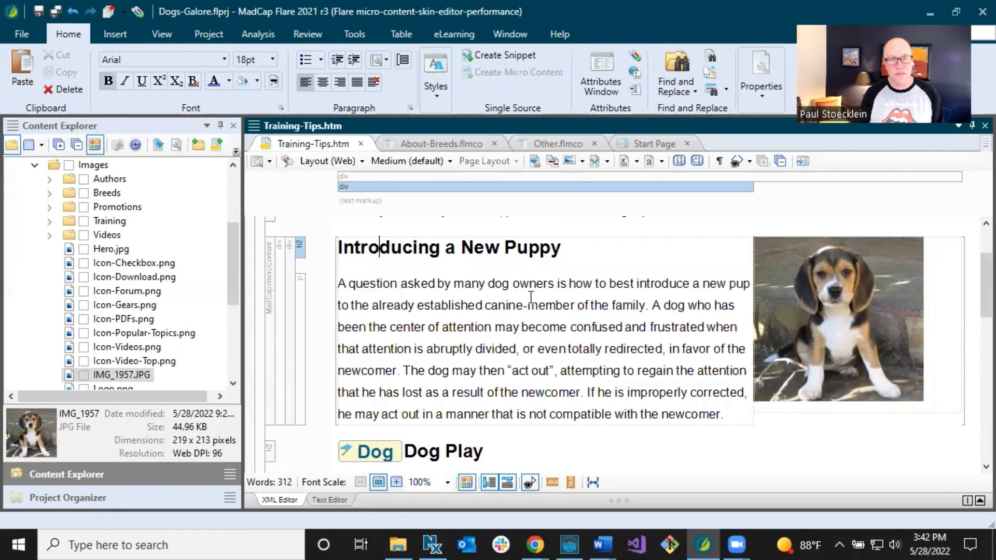
{"action": "left_click", "coordinate": [211, 35]}
{"action": "left_click", "coordinate": [123, 92]}
{"action": "left_click", "coordinate": [167, 109]}
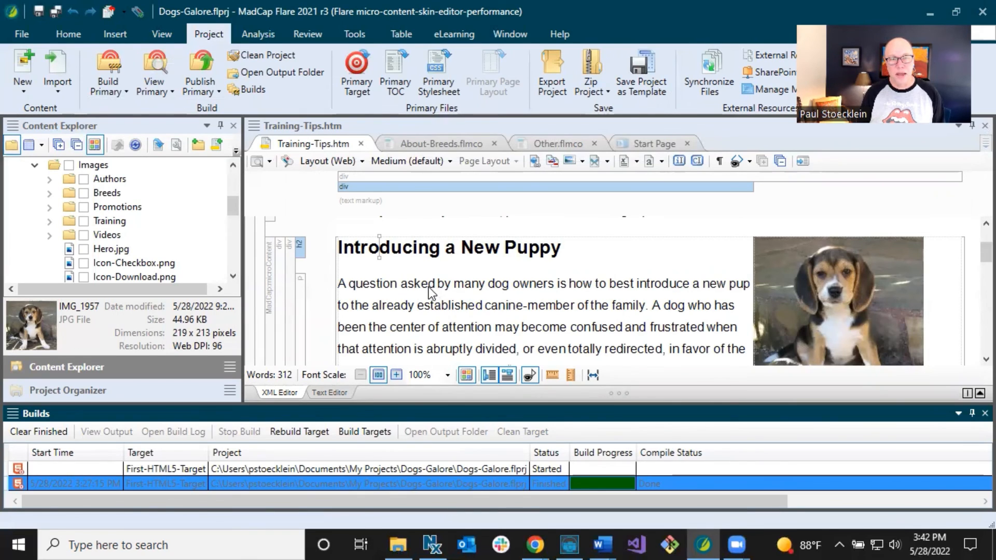
Group the Training Tips heading and the introductory paragraph below it inside a plain div.
{"action": "scroll", "coordinate": [429, 288], "scroll_direction": "down", "scroll_amount": 3}
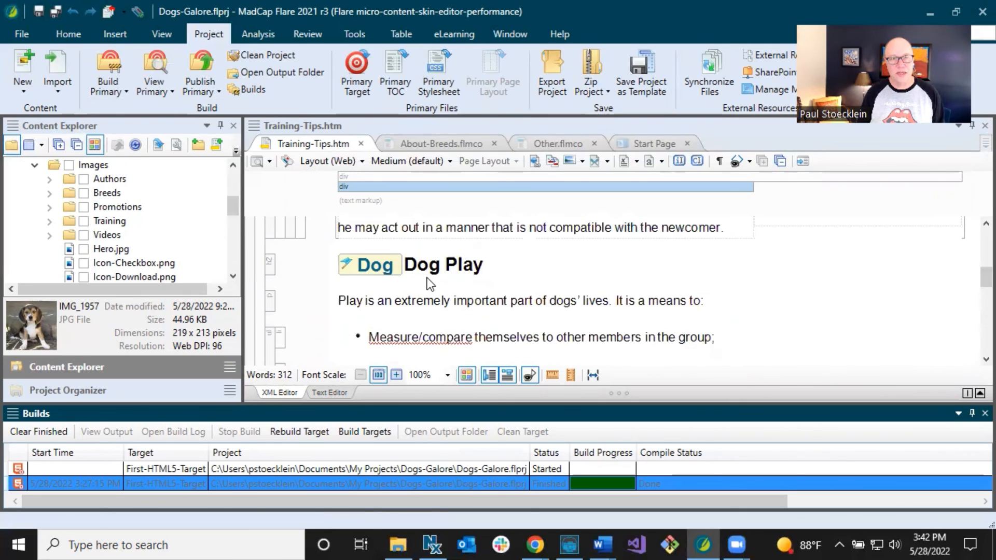
{"action": "scroll", "coordinate": [427, 278], "scroll_direction": "up", "scroll_amount": 5}
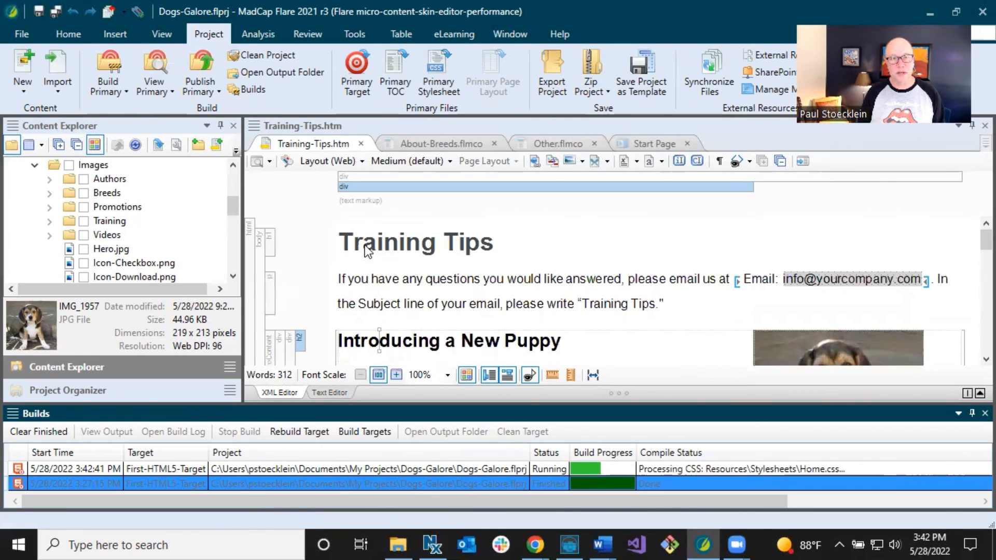
{"action": "left_click", "coordinate": [345, 239]}
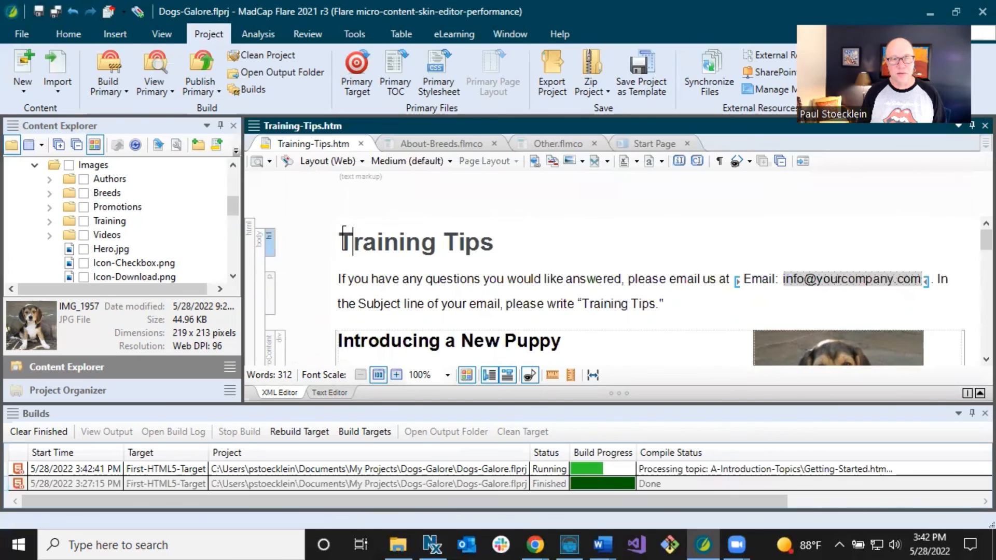
{"action": "left_click", "coordinate": [365, 279]}
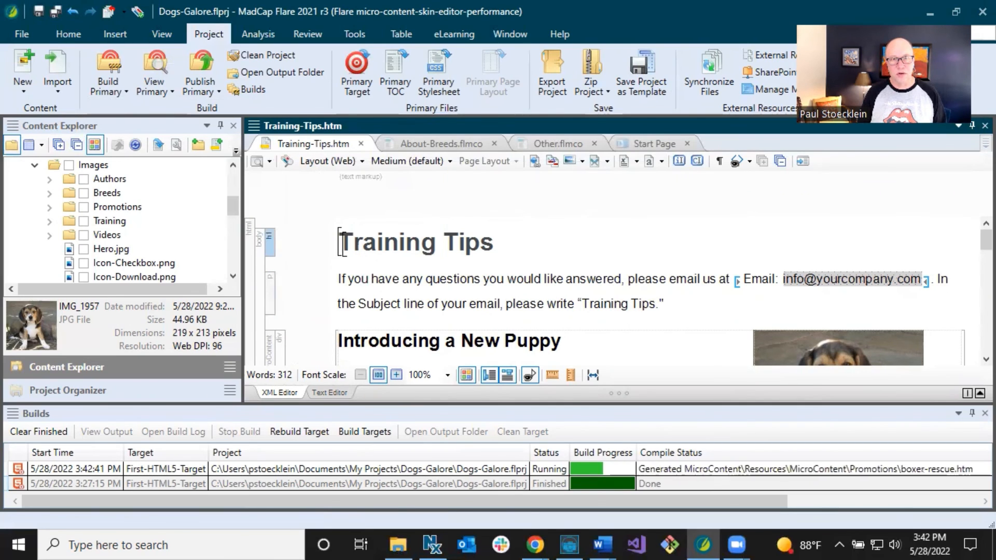
{"action": "left_click_drag", "start_coordinate": [344, 244], "coordinate": [668, 296]}
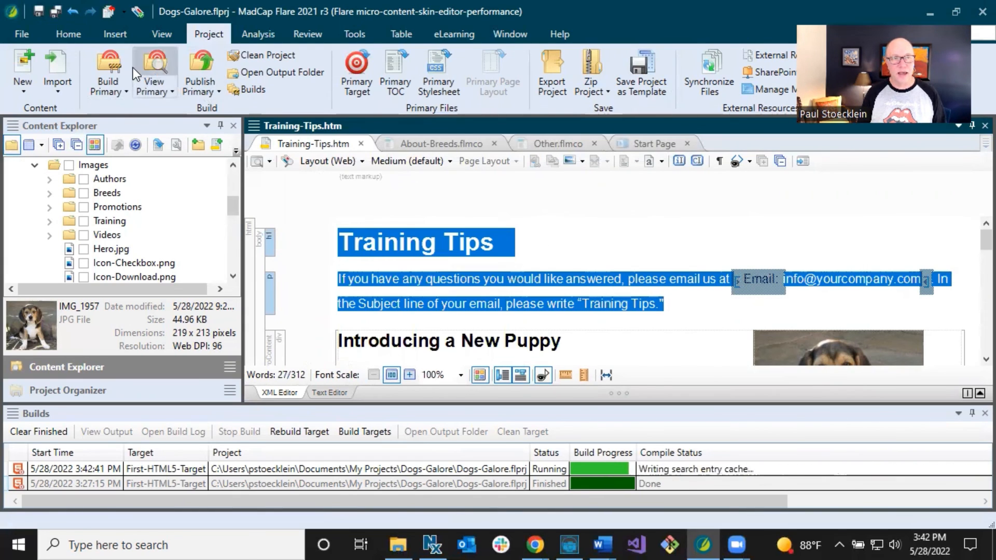
{"action": "left_click", "coordinate": [73, 34]}
{"action": "left_click", "coordinate": [402, 61]}
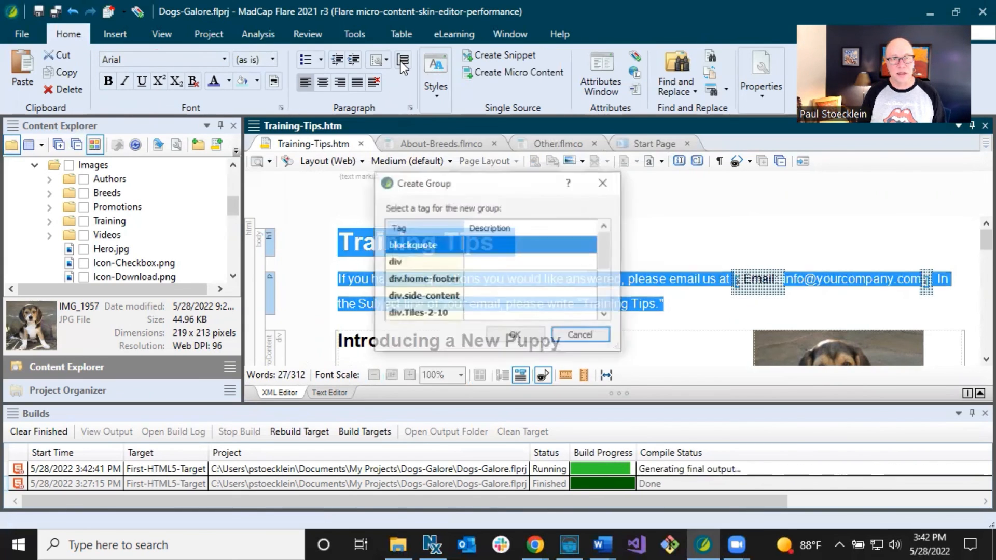
{"action": "left_click", "coordinate": [431, 266]}
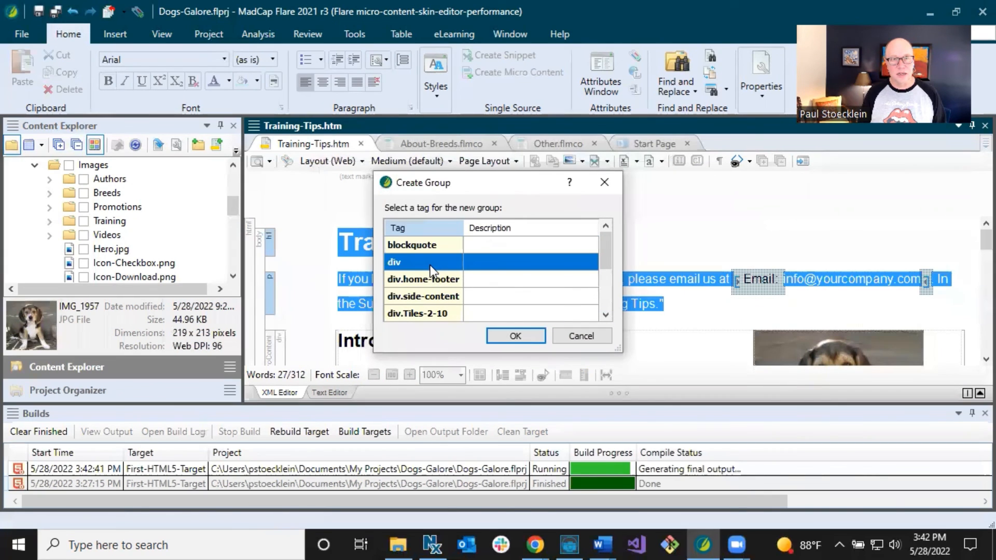
{"action": "left_click", "coordinate": [515, 336]}
{"action": "left_click", "coordinate": [380, 242]}
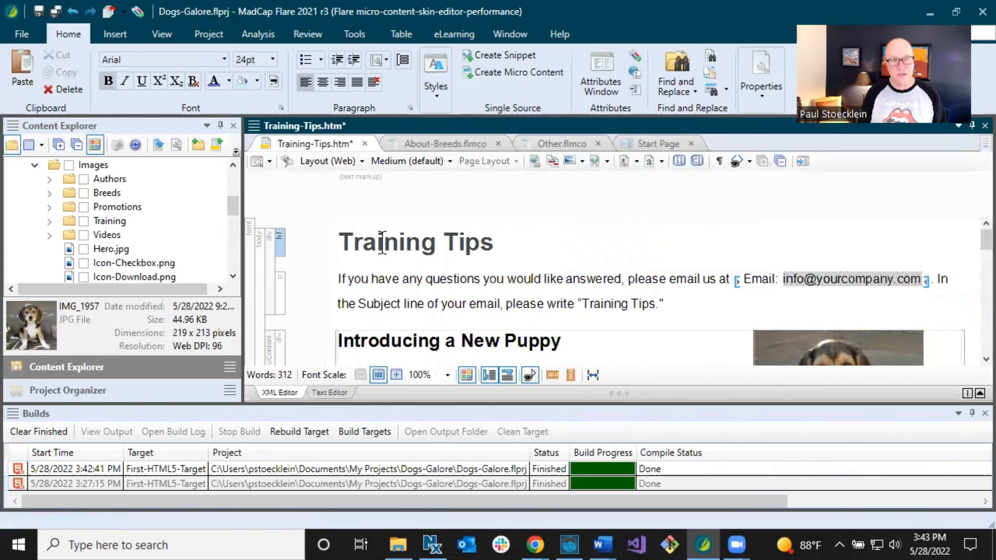
{"action": "left_click", "coordinate": [267, 247]}
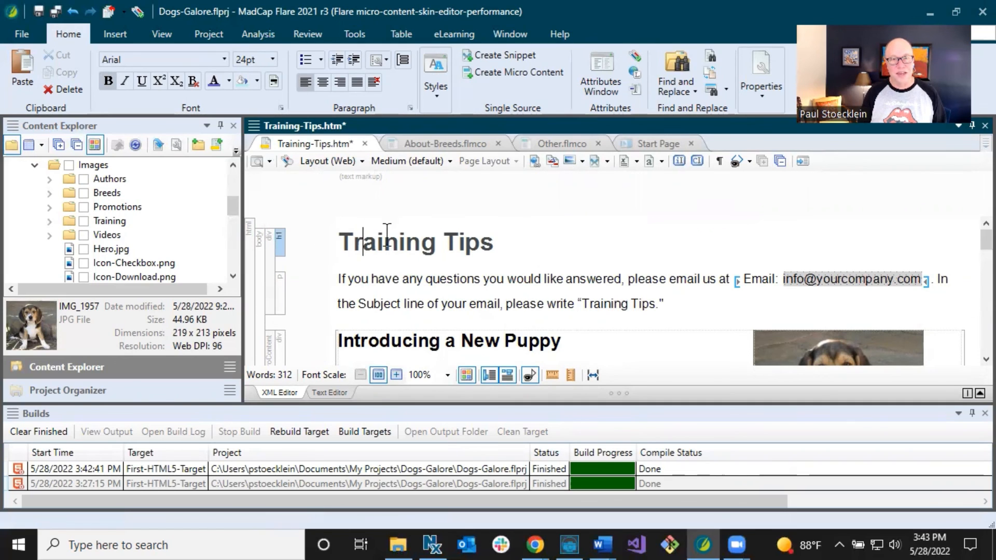
View the newest First-HTML5-Target build output in a maximized browser window and search it for "new puppy".
{"action": "scroll", "coordinate": [431, 236], "scroll_direction": "down", "scroll_amount": 3}
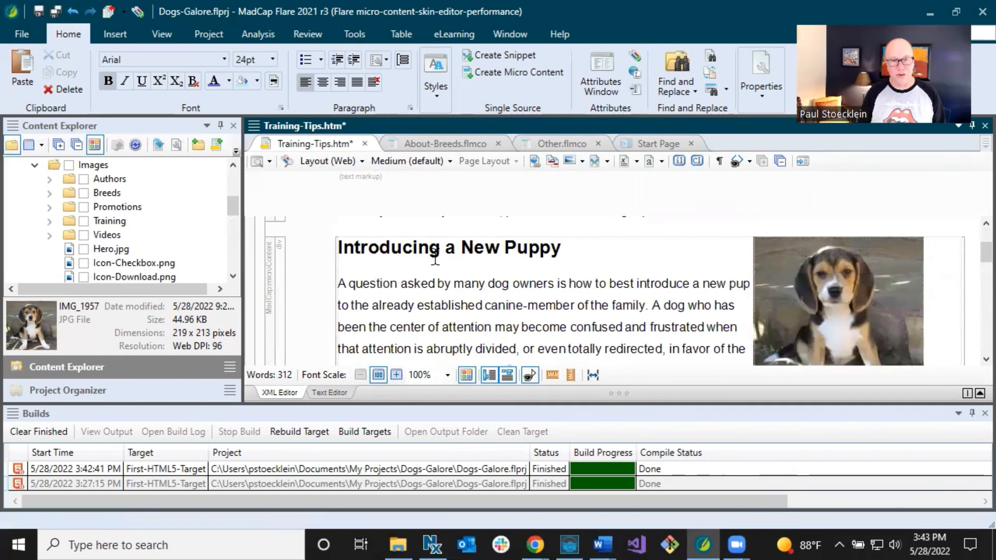
{"action": "left_click", "coordinate": [376, 469]}
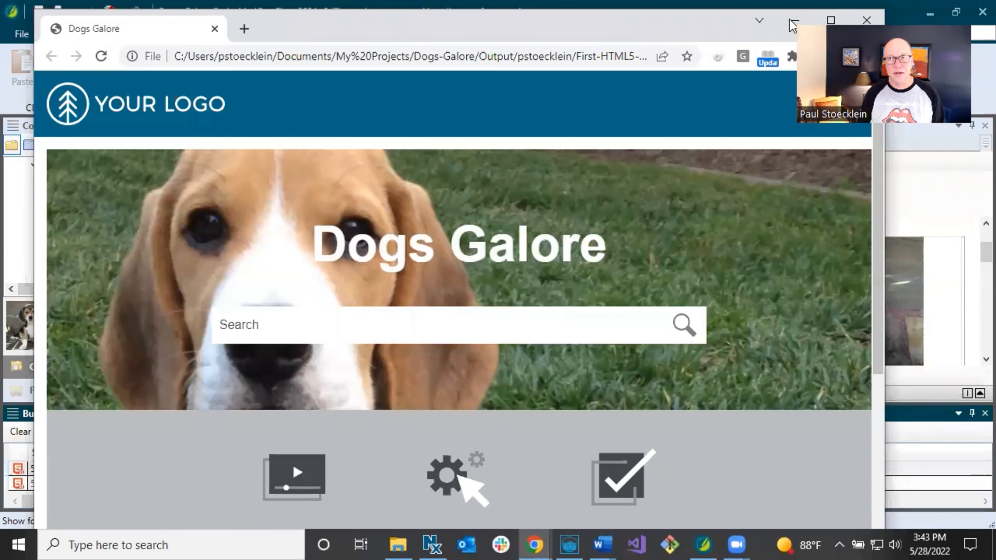
{"action": "left_click", "coordinate": [830, 20]}
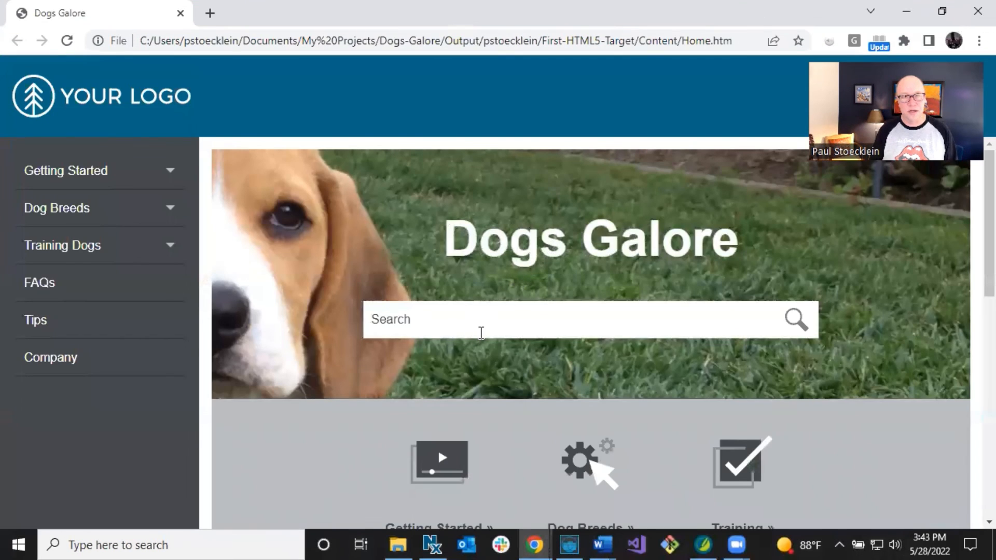
{"action": "left_click", "coordinate": [480, 316]}
{"action": "type", "text": "new"}
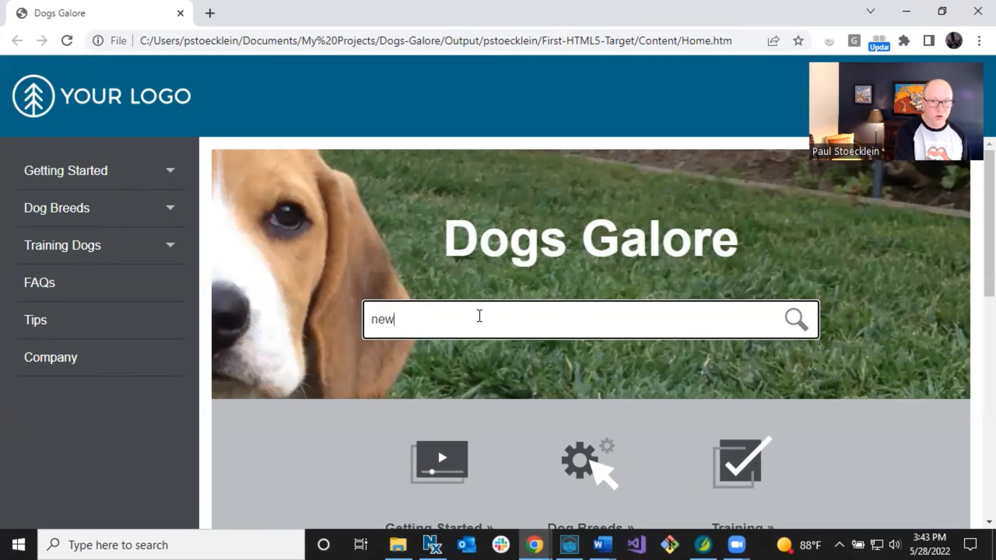
{"action": "type", "text": " puppy"}
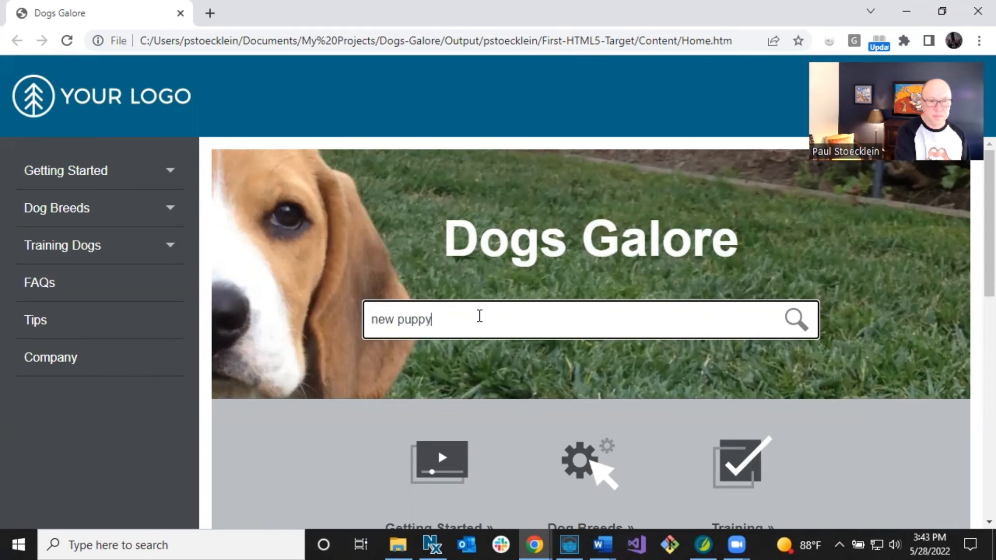
{"action": "key", "text": "Return"}
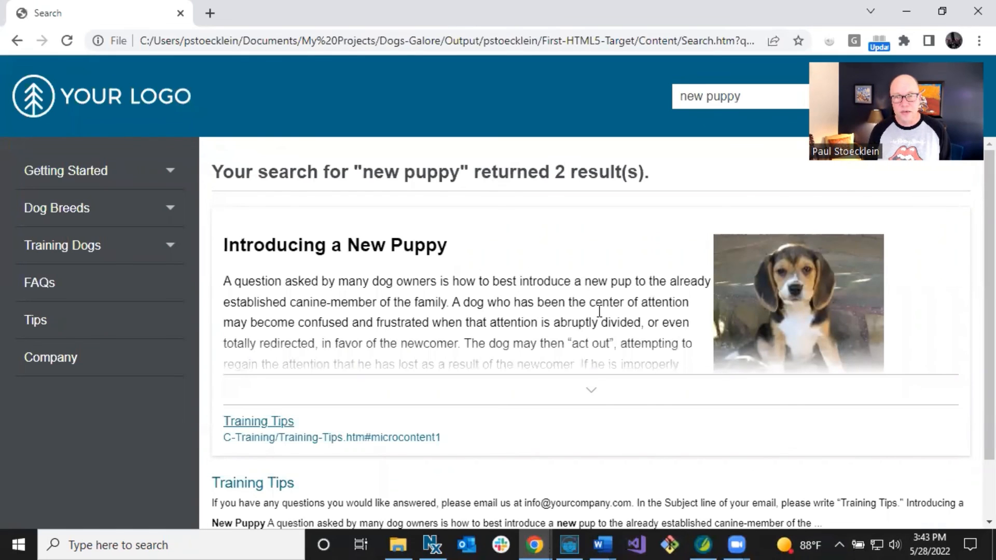
Expand and collapse the new puppy micro content result, and follow its Training Tips link to examine the source topic.
{"action": "left_click", "coordinate": [594, 392]}
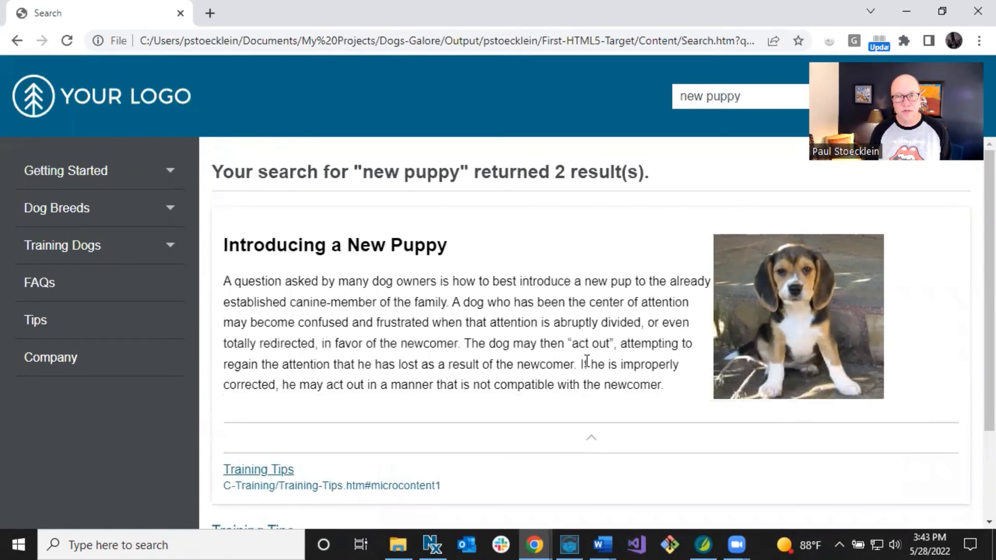
{"action": "left_click", "coordinate": [600, 438]}
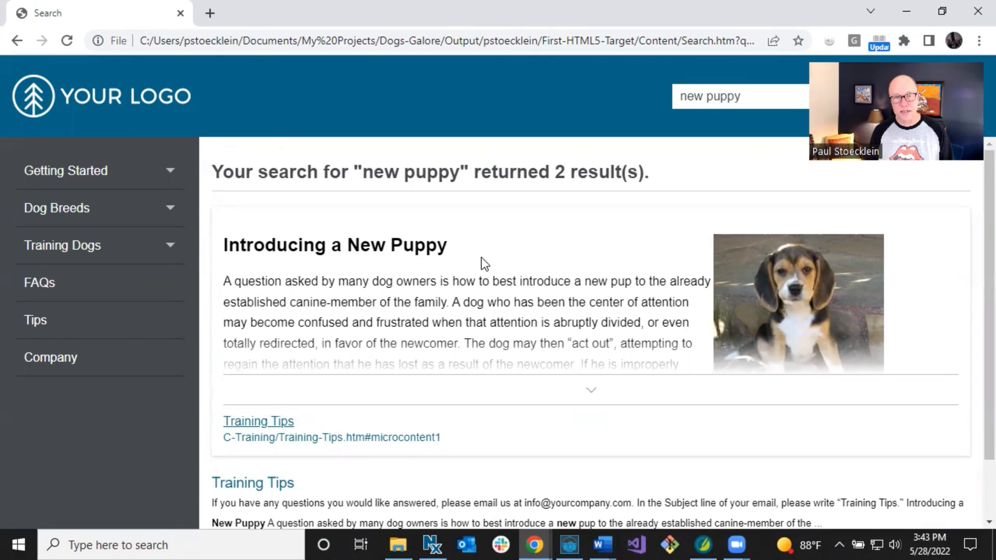
{"action": "left_click", "coordinate": [277, 421]}
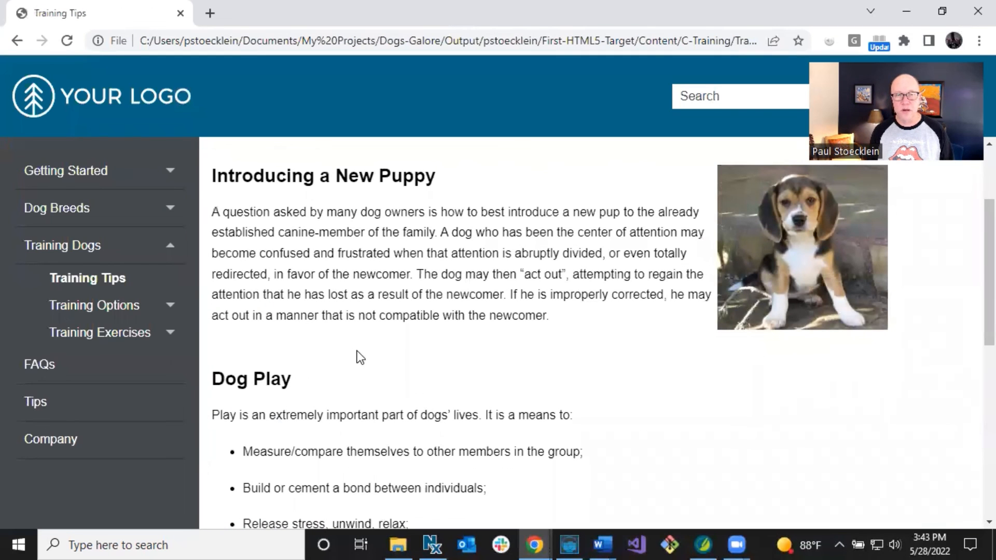
{"action": "scroll", "coordinate": [455, 324], "scroll_direction": "up", "scroll_amount": 3}
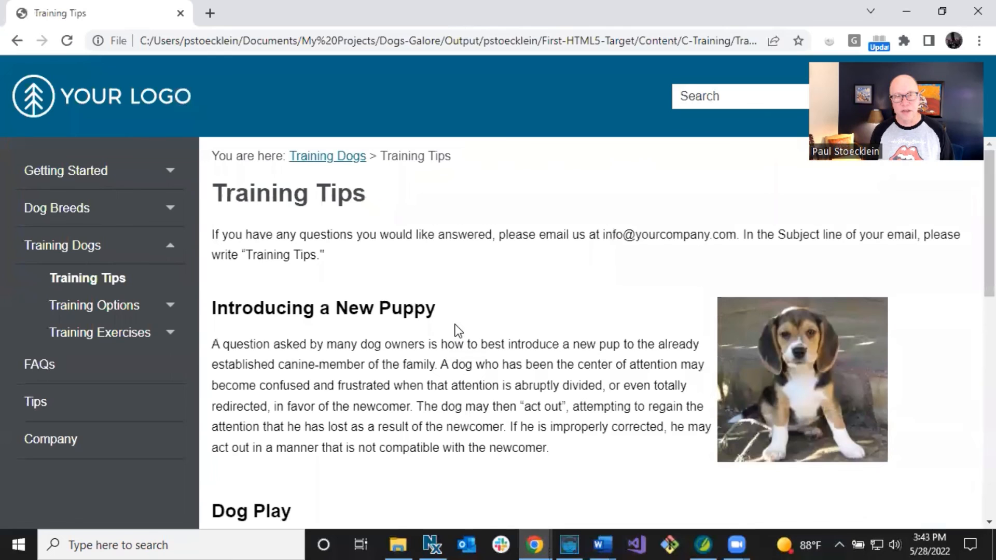
{"action": "scroll", "coordinate": [456, 325], "scroll_direction": "down", "scroll_amount": 8}
{"action": "scroll", "coordinate": [455, 325], "scroll_direction": "up", "scroll_amount": 8}
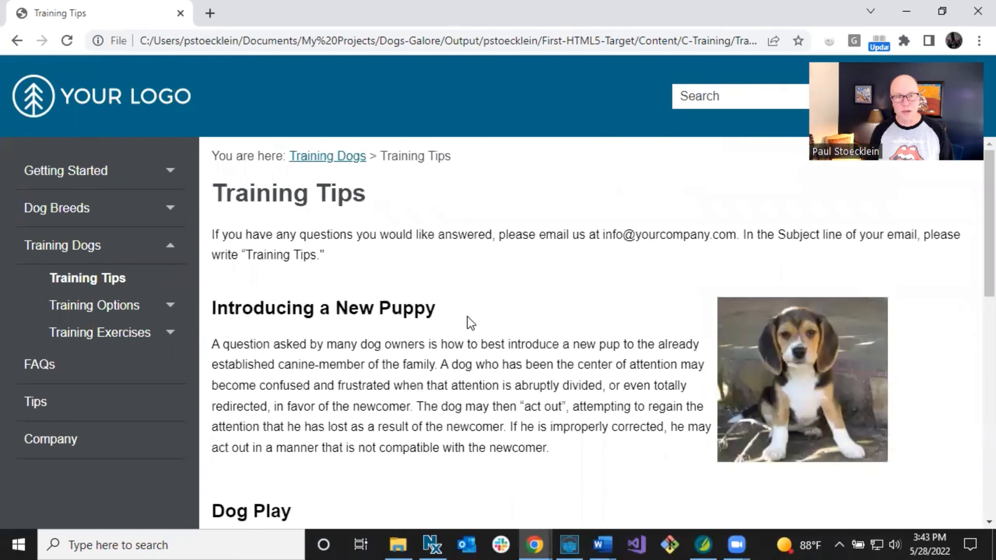